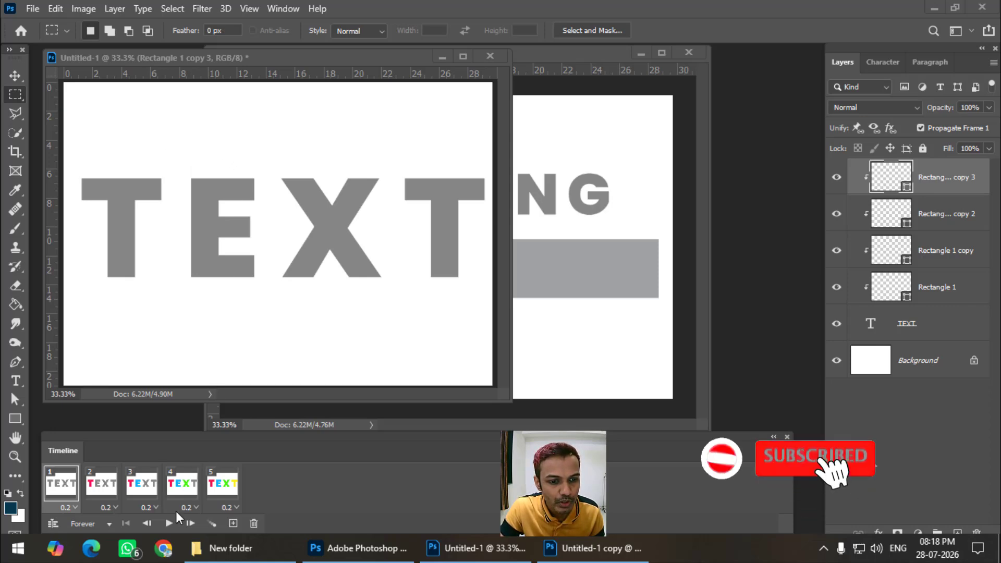
Step: Play and stop the frame animation in the TEXT document, and do the same in the LOADING document
click(168, 524)
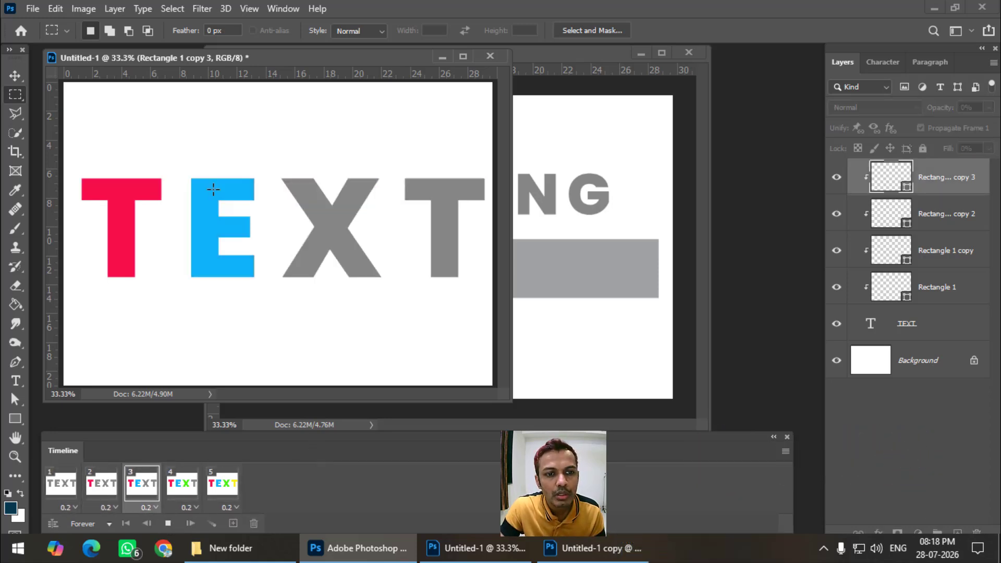
click(168, 523)
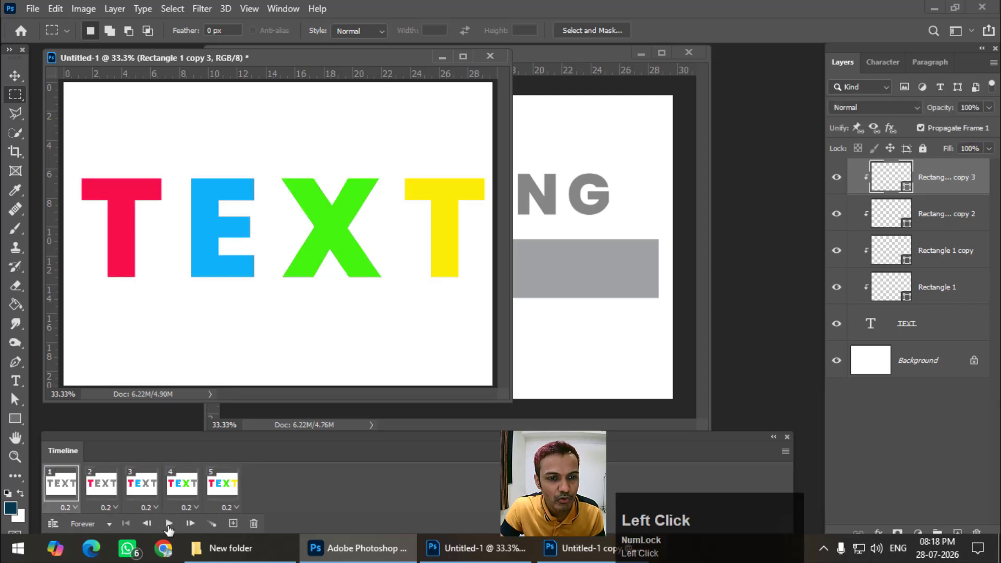
click(523, 70)
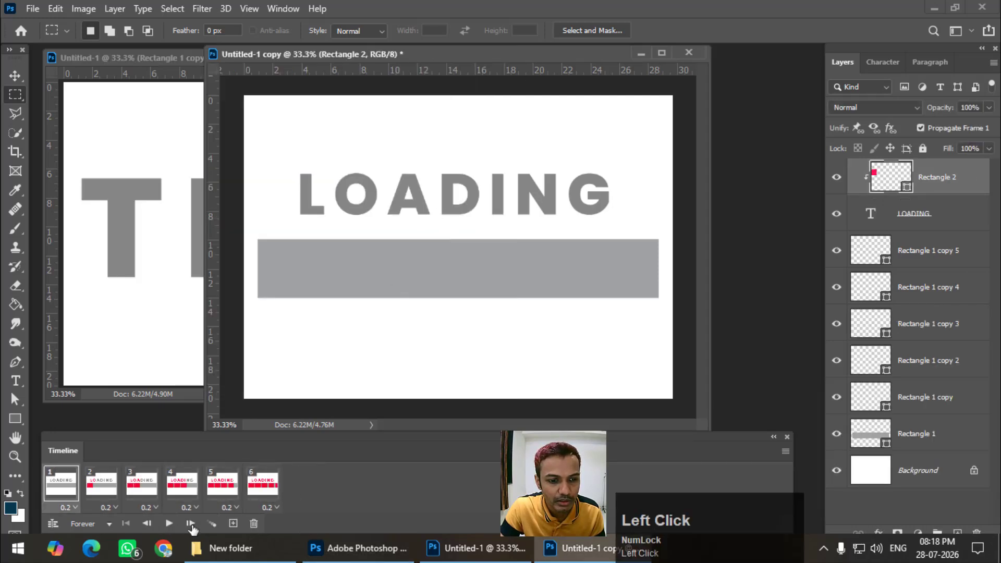
click(168, 523)
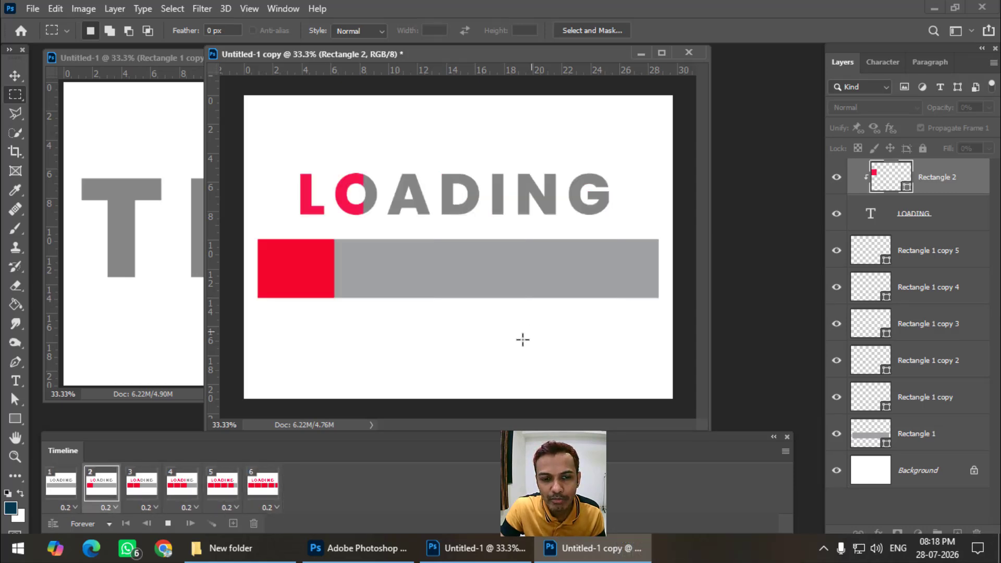
click(167, 524)
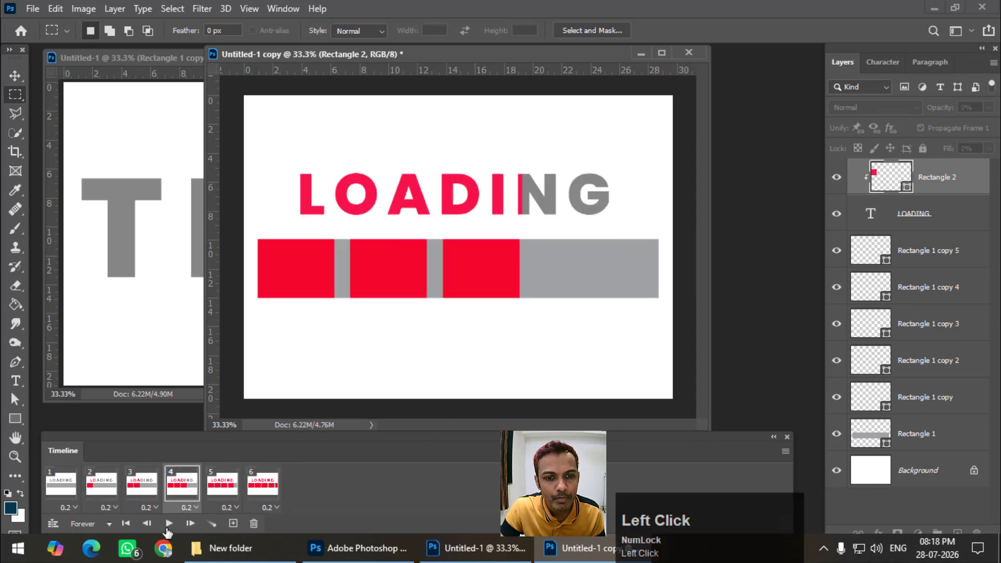
Step: Delete animation frames 2 to 5 from the TEXT document's timeline
click(116, 69)
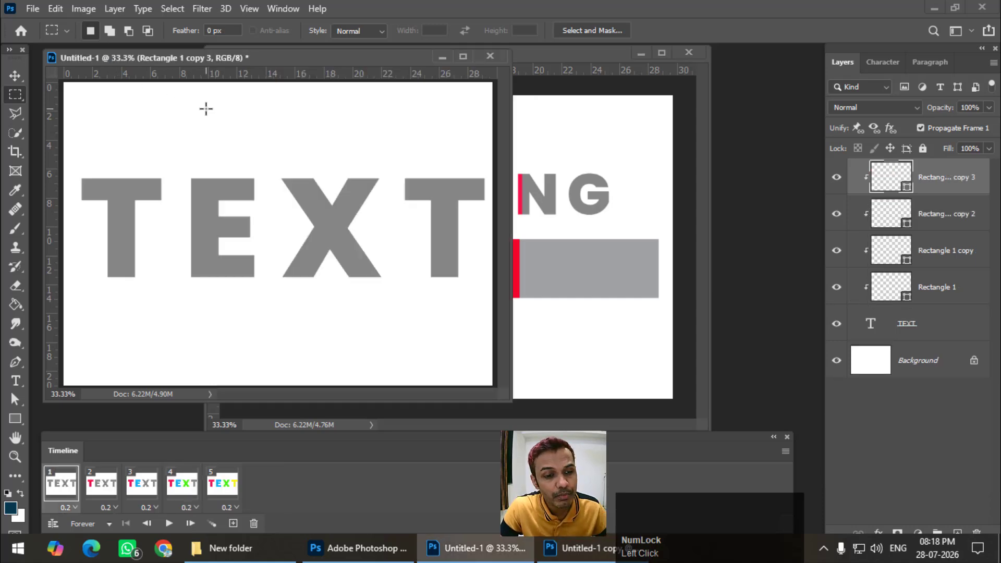
click(107, 487)
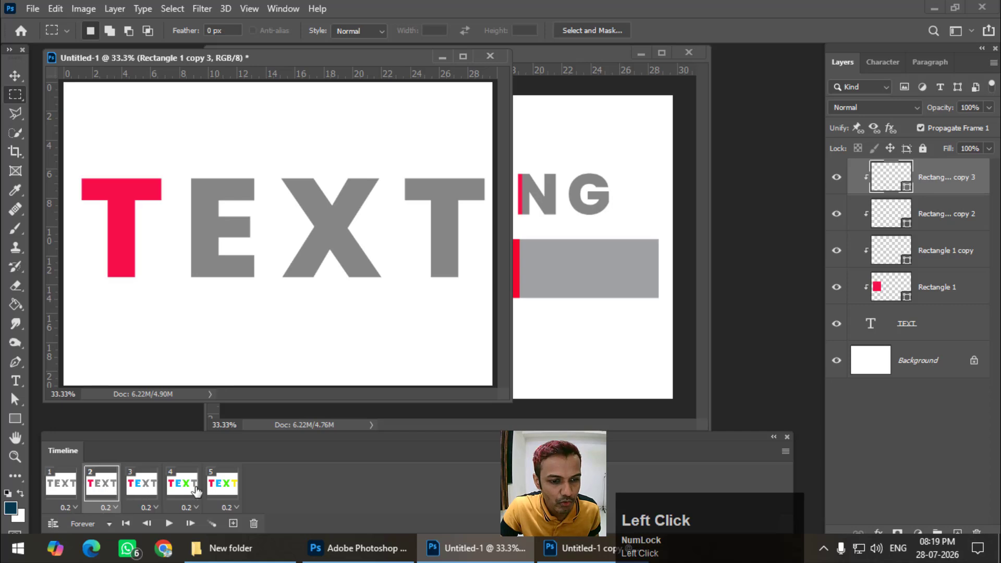
shift+click(222, 487)
click(254, 524)
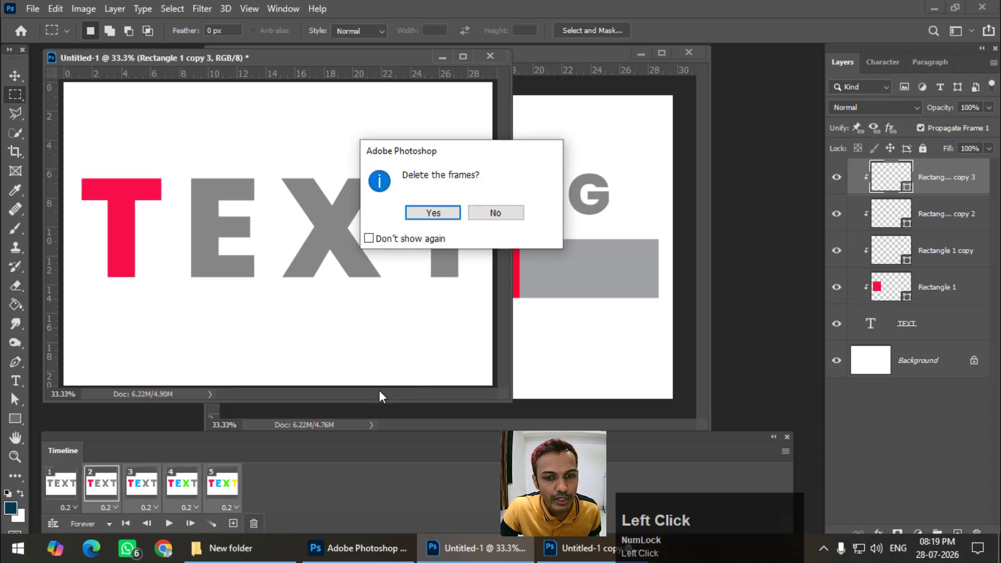
click(430, 225)
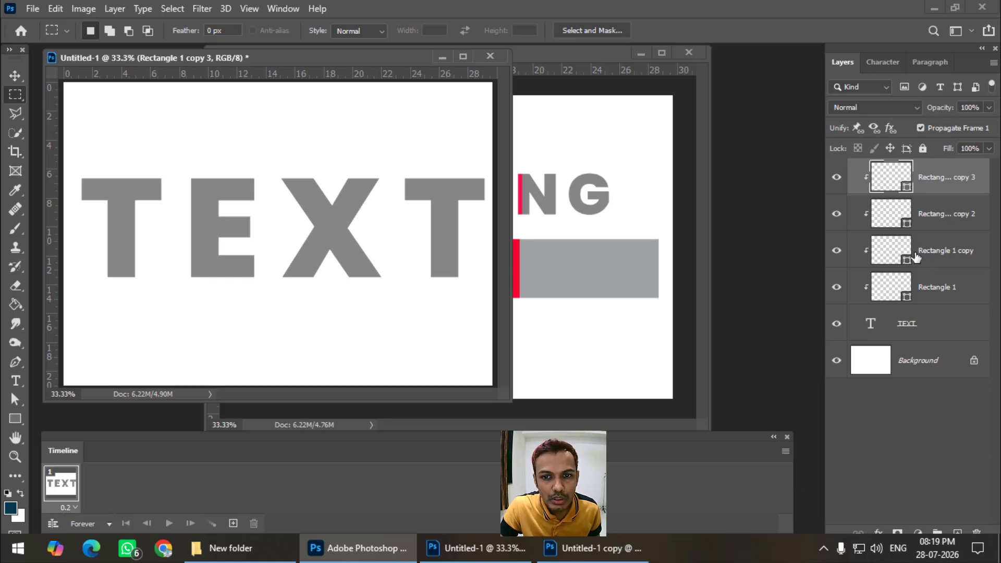
Step: Delete the four clipped rectangle layers above the TEXT layer and enlarge the document window around the canvas
shift+click(959, 293)
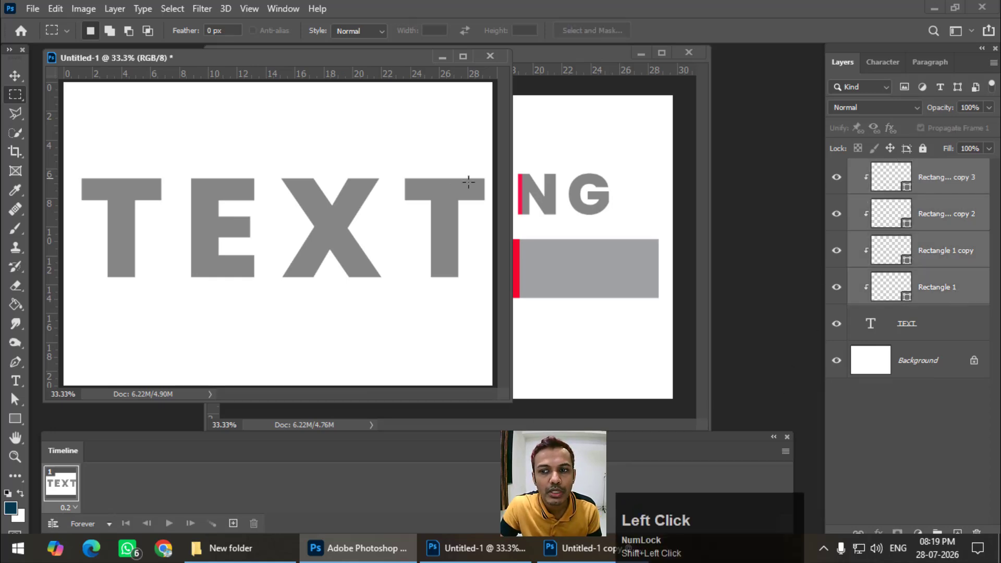
key(Delete)
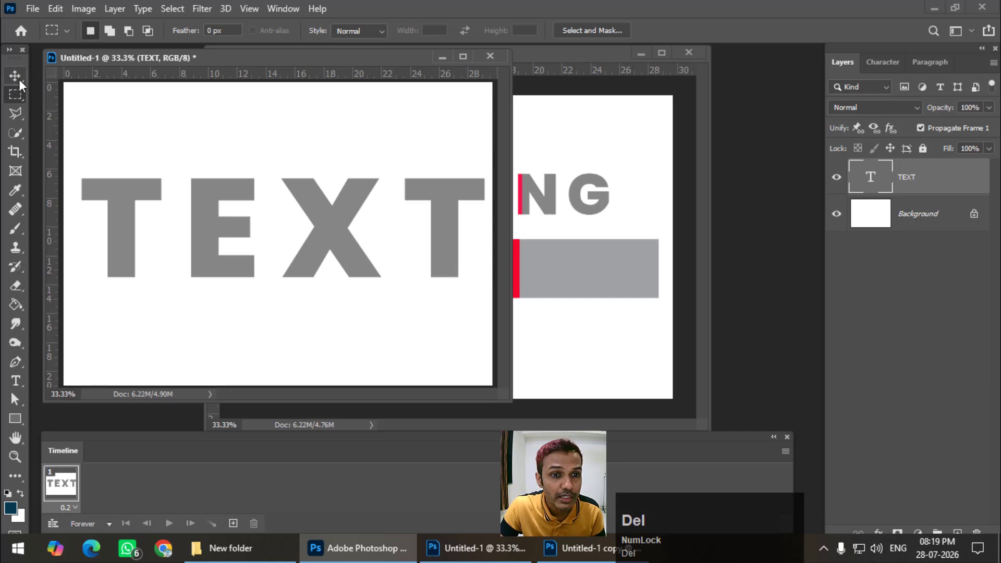
click(15, 76)
drag(500, 394, 599, 427)
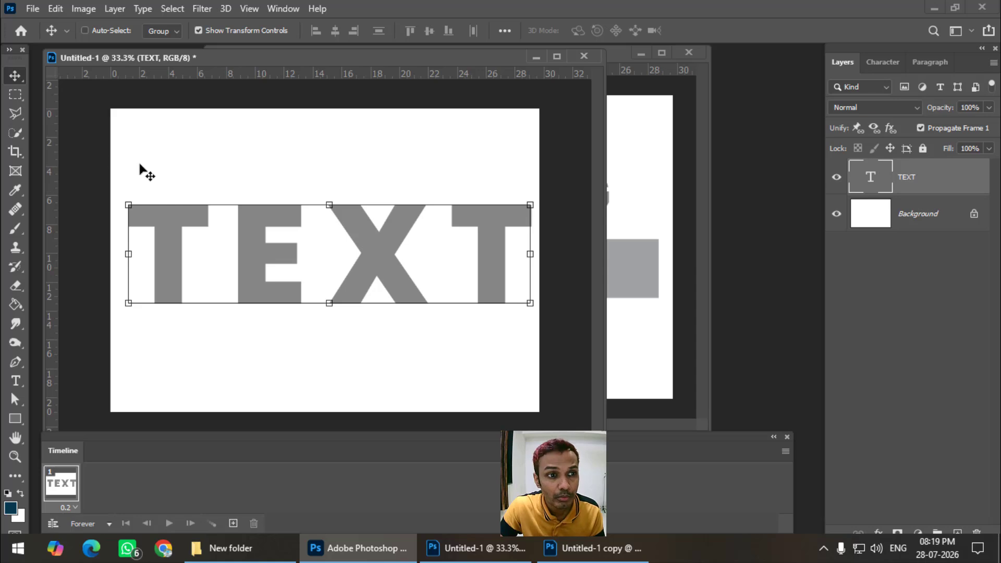
click(16, 94)
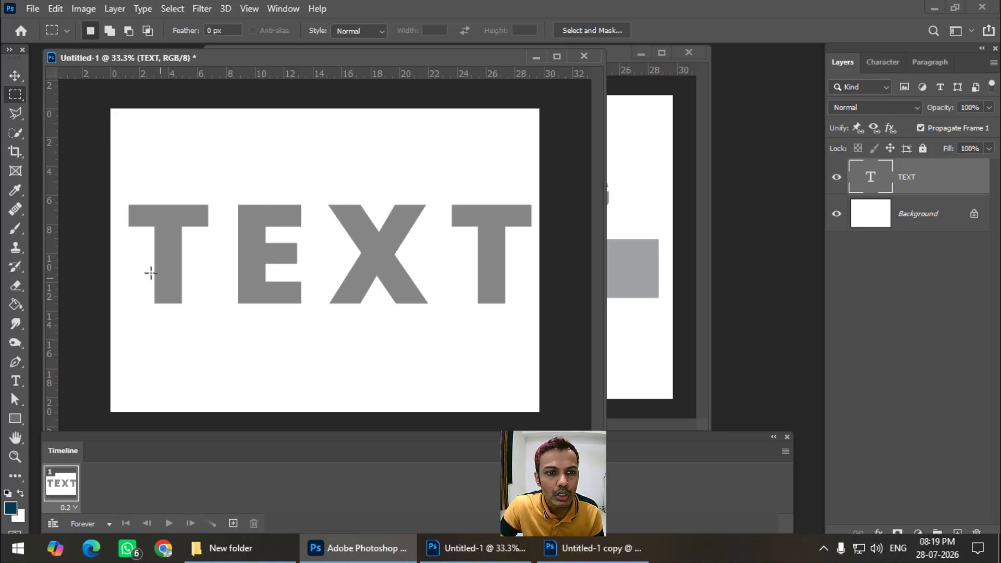
click(15, 76)
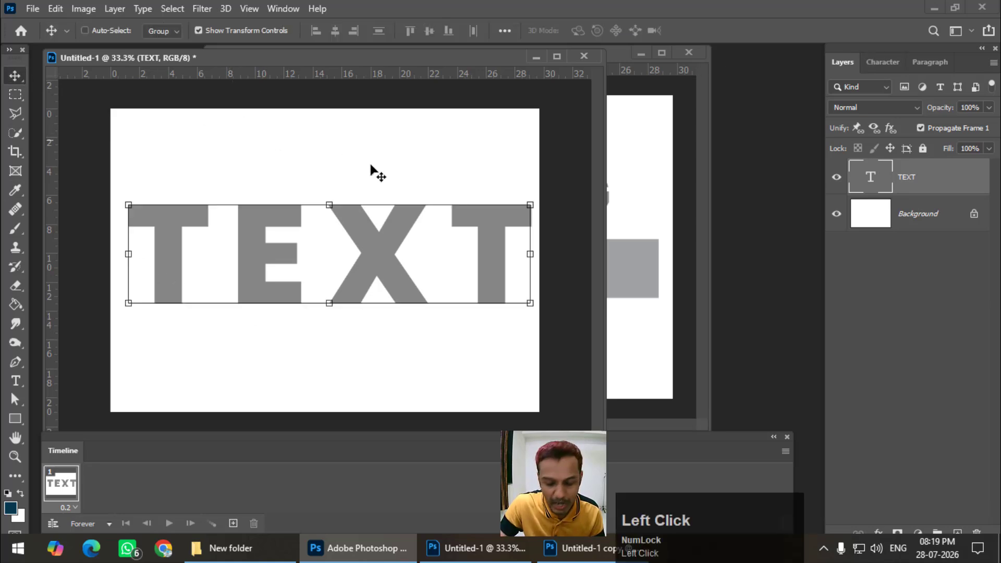
key(ctrl+minus)
key(ctrl+minus)
key(ctrl+minus)
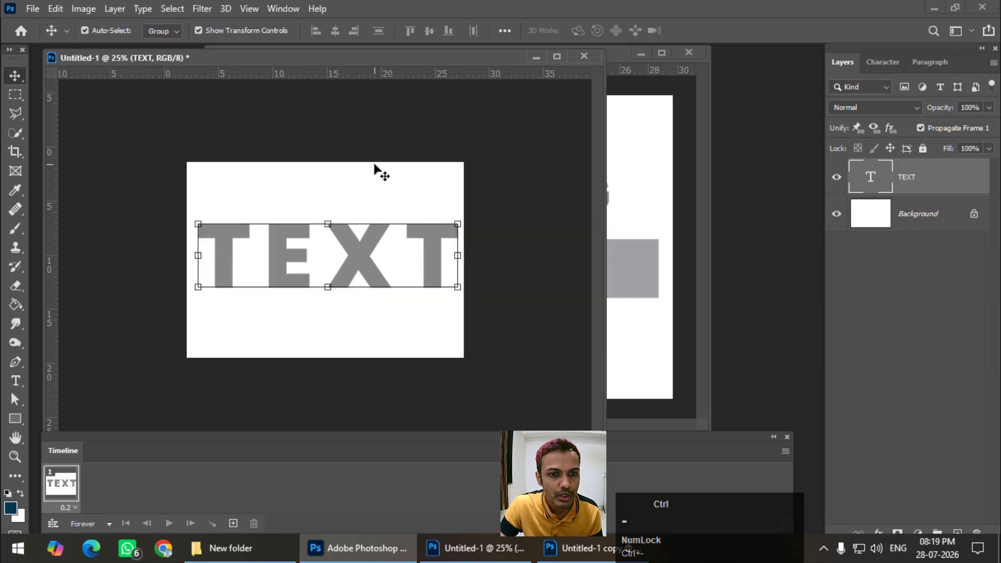
Step: Draw a rectangle about 361 by 477 px over the first letter T and fill it with red (#f5062d)
click(19, 421)
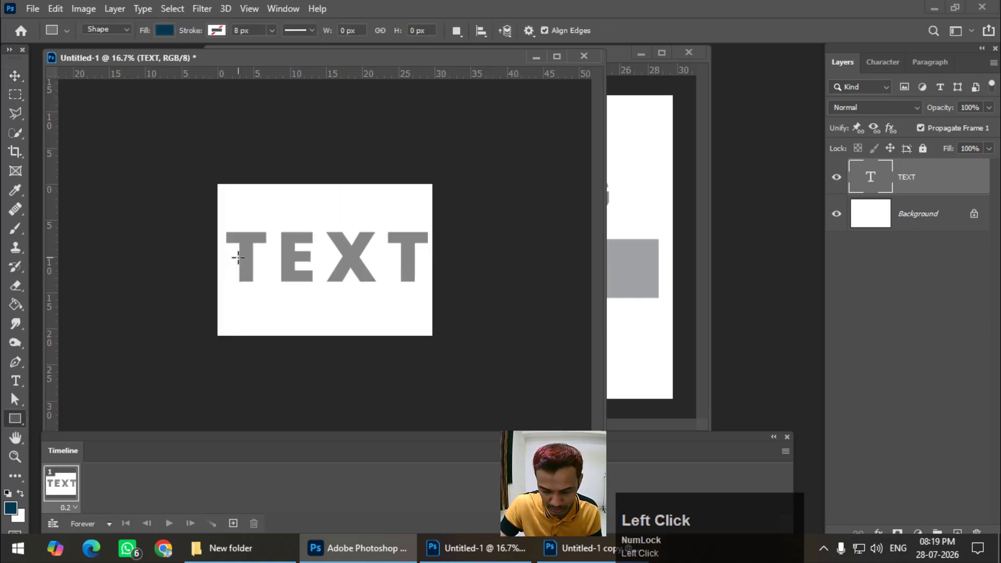
key(ctrl+equal)
key(ctrl+equal)
key(ctrl+equal)
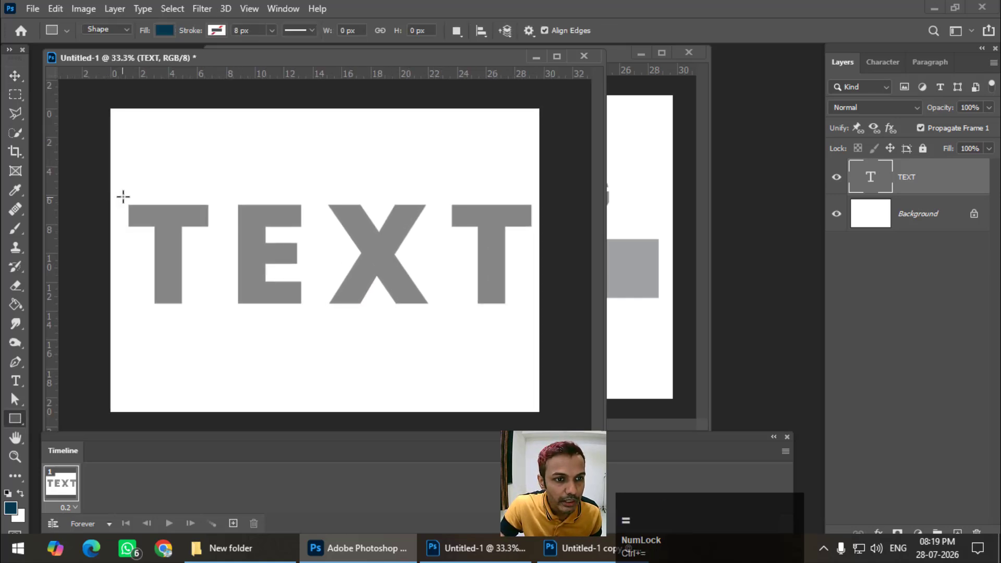
drag(123, 194, 212, 311)
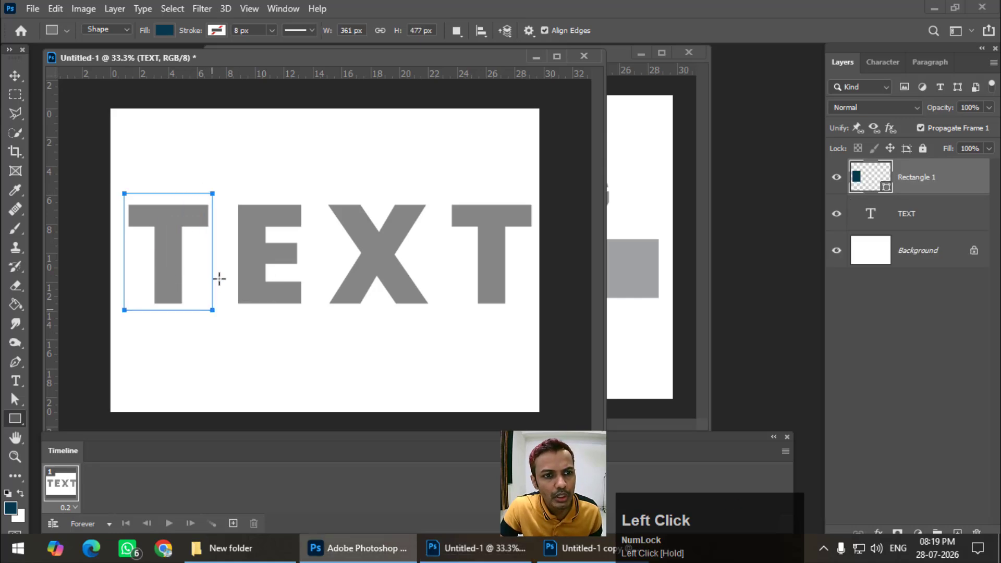
click(164, 31)
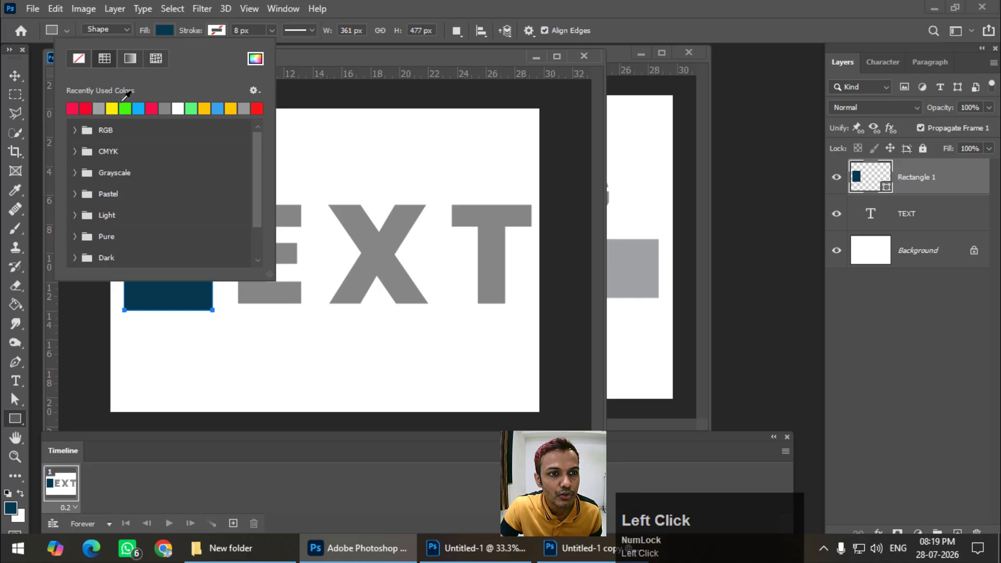
click(85, 108)
Step: Duplicate the red rectangle and position the copy over the letter E, level with the original
click(15, 75)
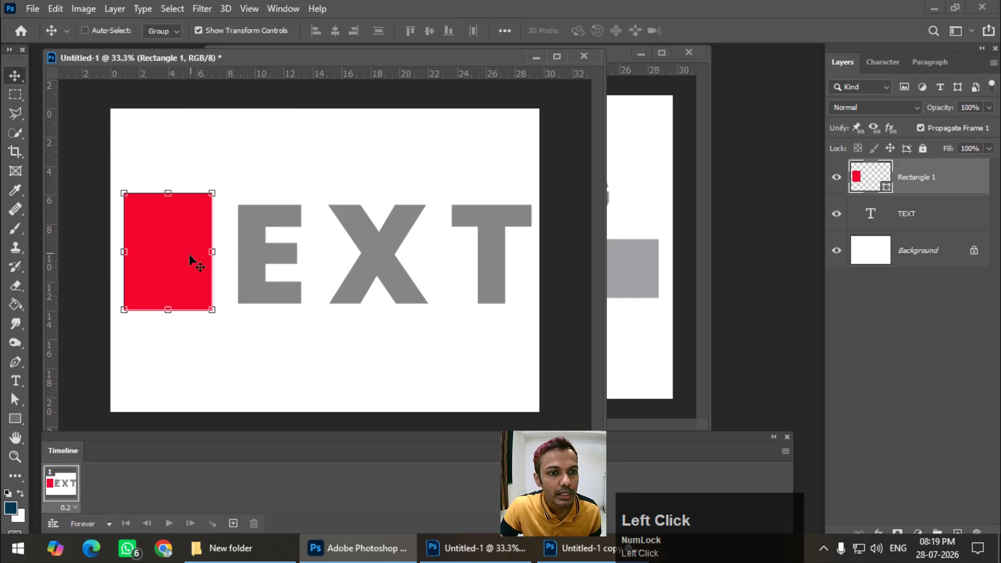
drag(179, 261, 298, 253)
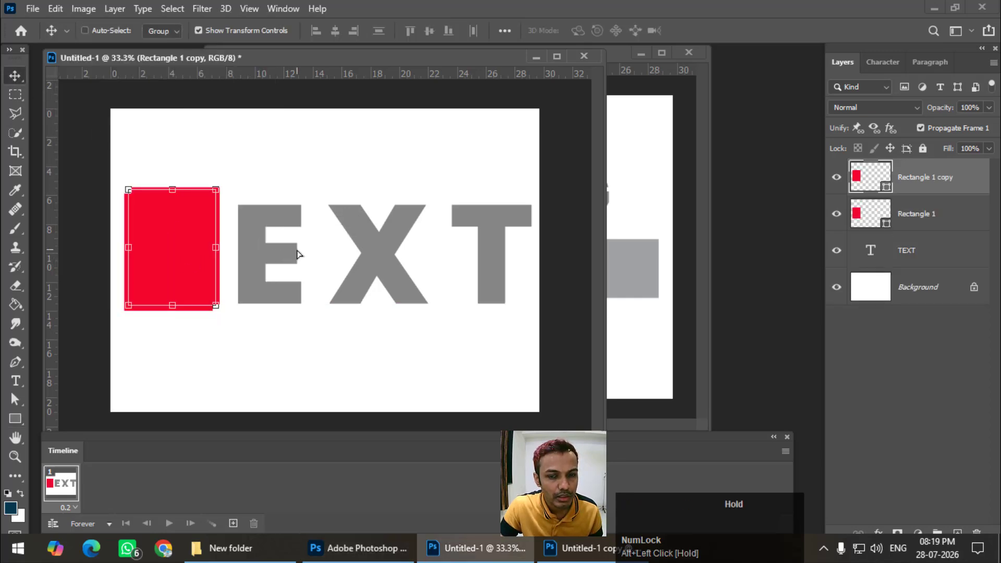
drag(188, 273, 298, 272)
key(Delete)
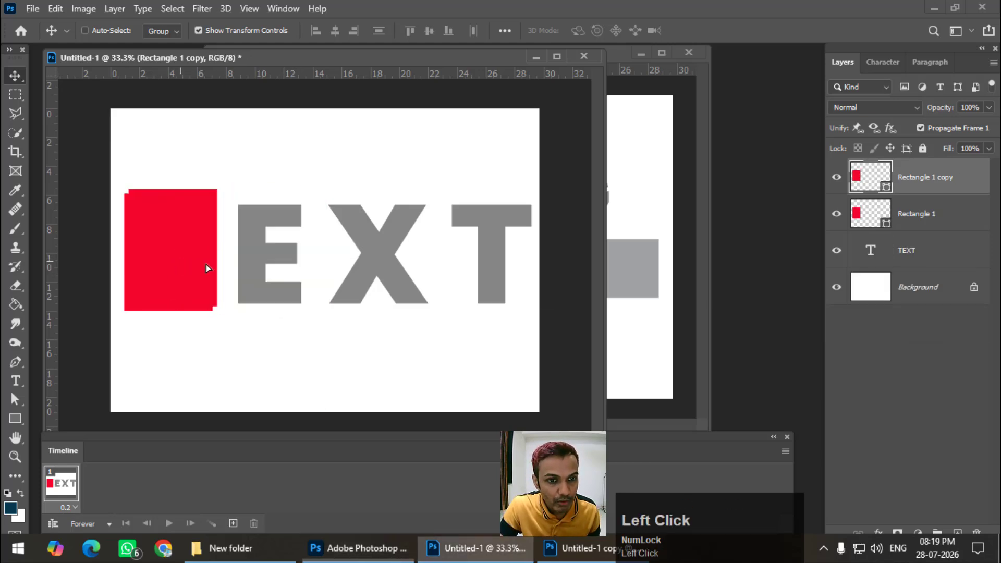
drag(205, 264, 260, 262)
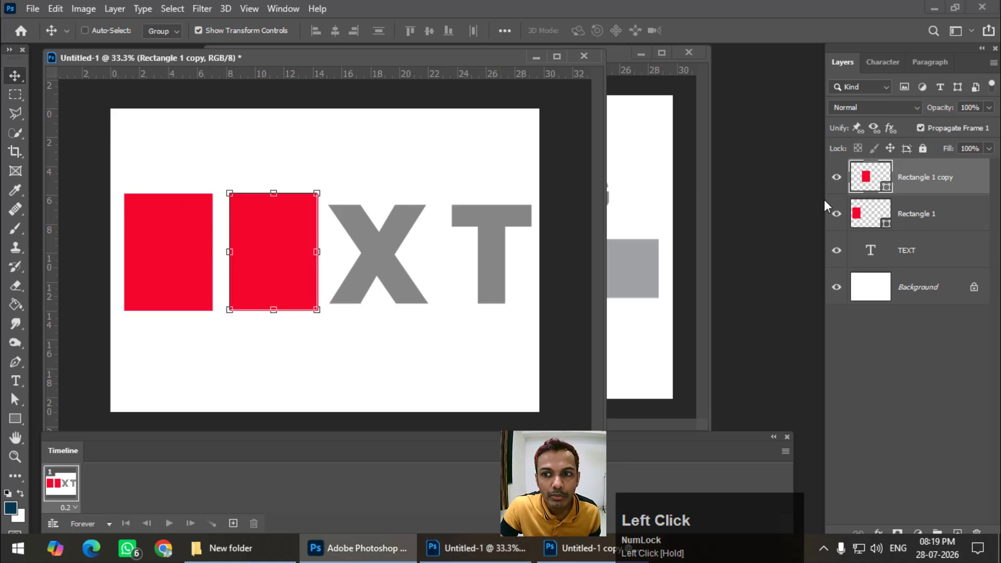
Step: Change the colour of the rectangle over the letter E to blue
double_click(860, 182)
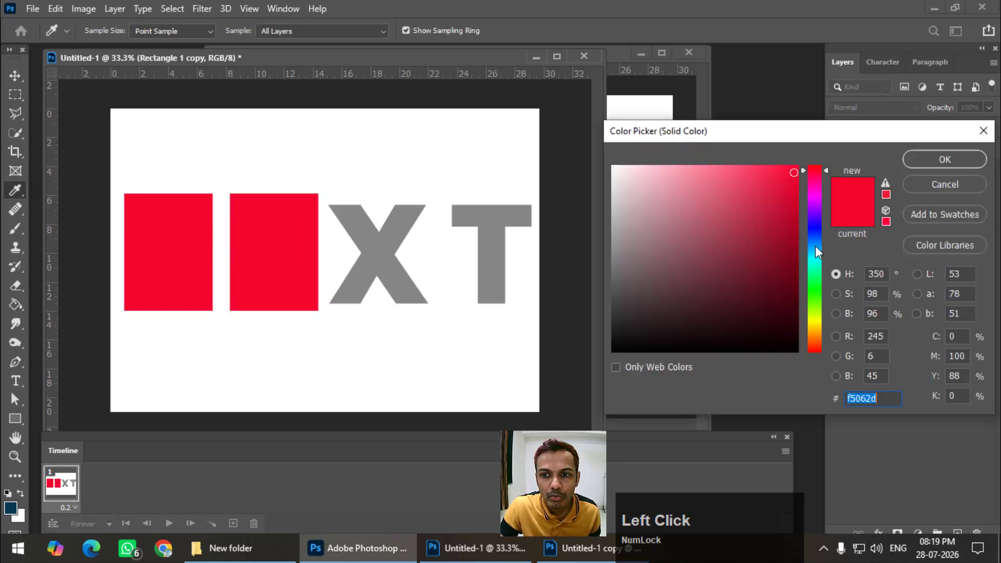
click(815, 245)
click(952, 165)
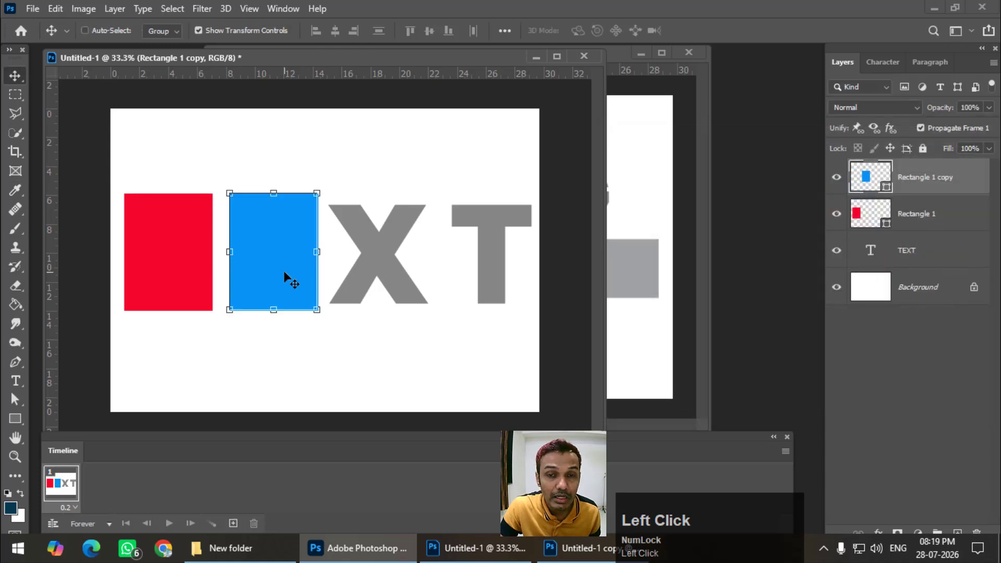
Step: Place a copy of the blue rectangle over the X, widened to about 118%, and colour it green (#06f511)
drag(283, 272, 433, 255)
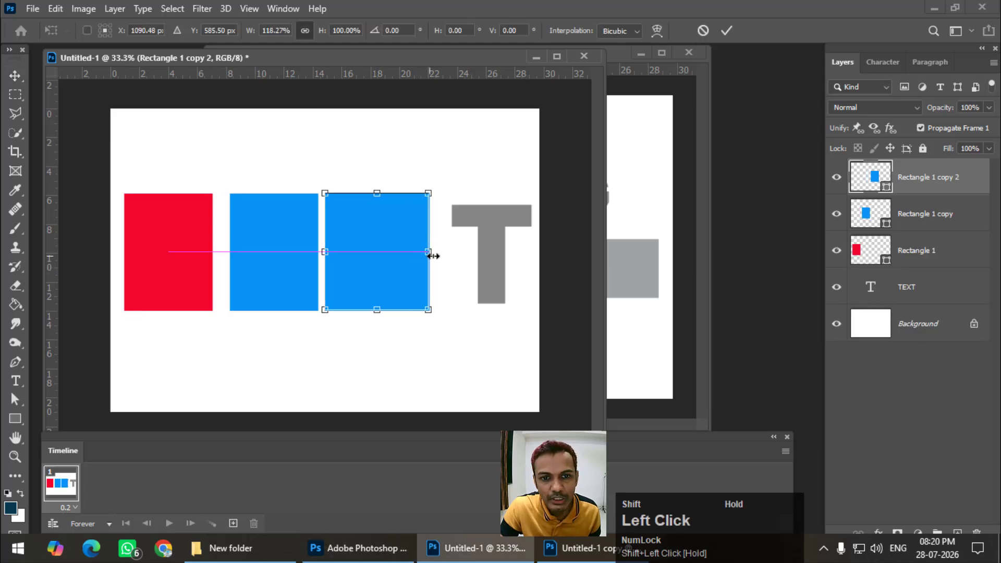
key(Return)
click(866, 179)
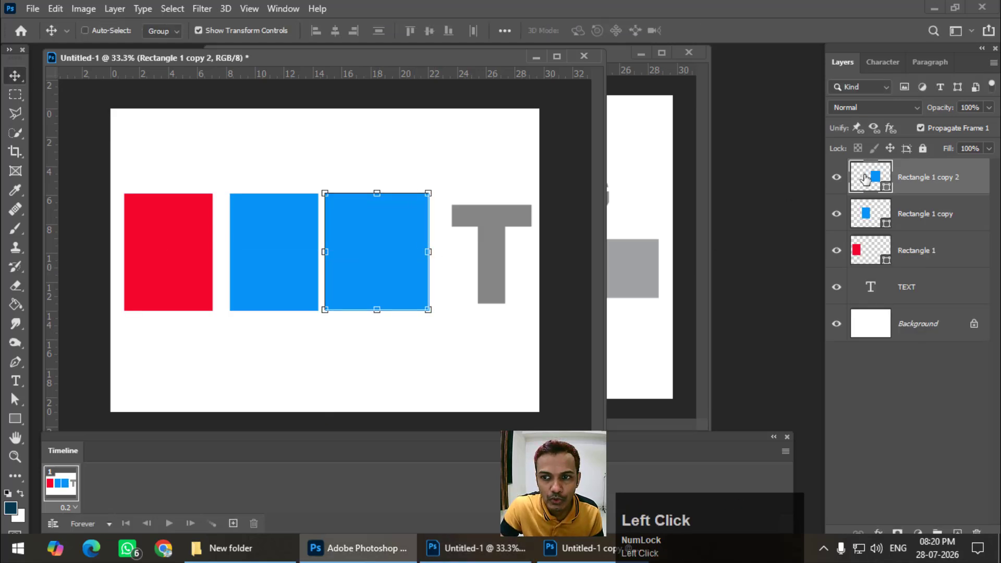
click(815, 288)
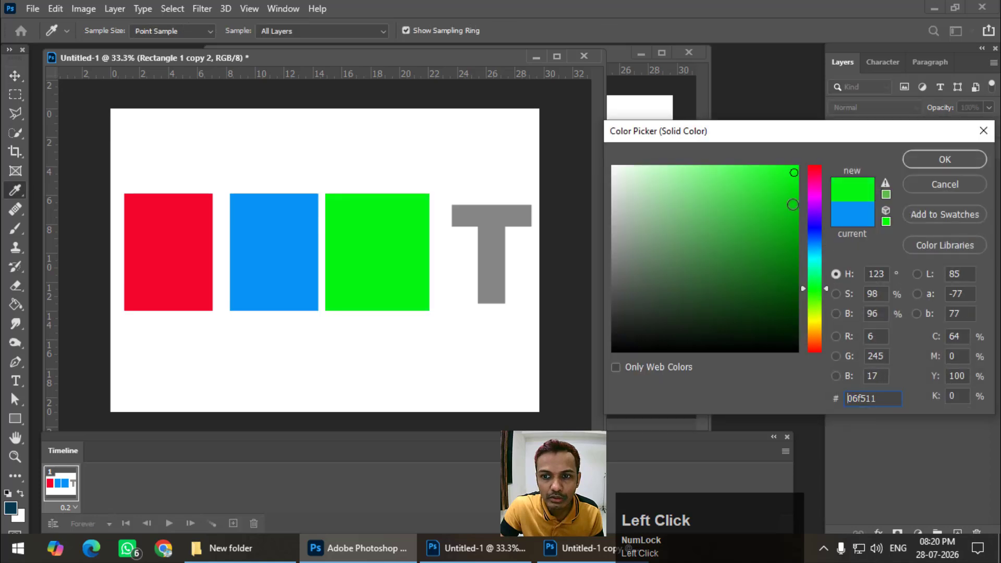
click(941, 160)
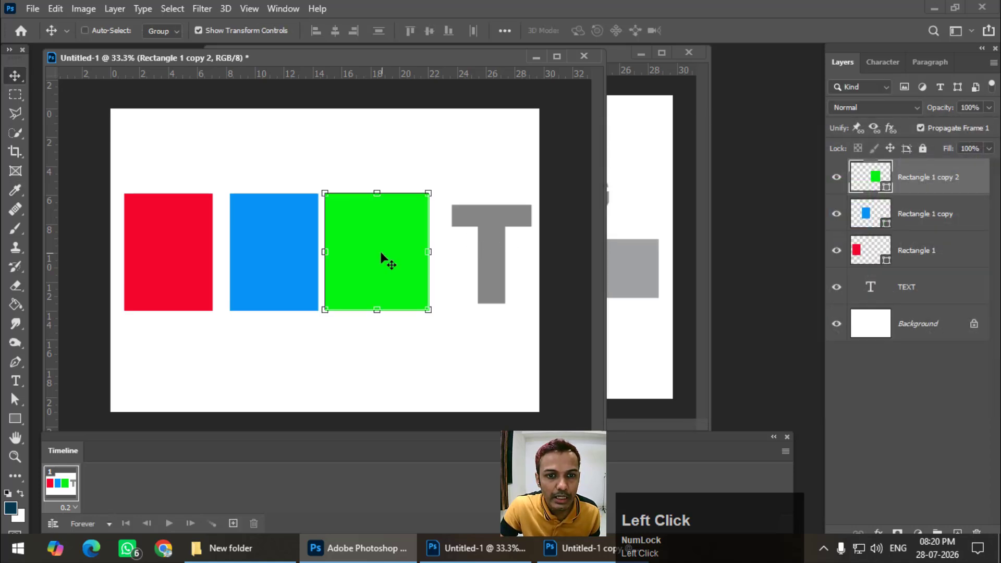
Step: Place a copy of the green rectangle over the last T, narrowed to about 79%, and colour it yellow-orange (#ffc600)
alt+shift+drag(379, 255, 528, 252)
key(Return)
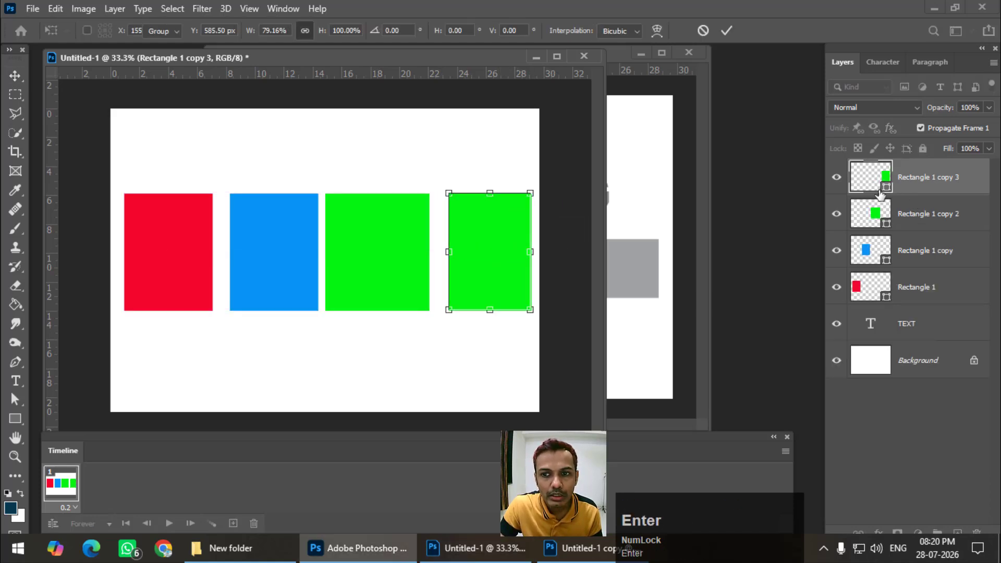
double_click(872, 183)
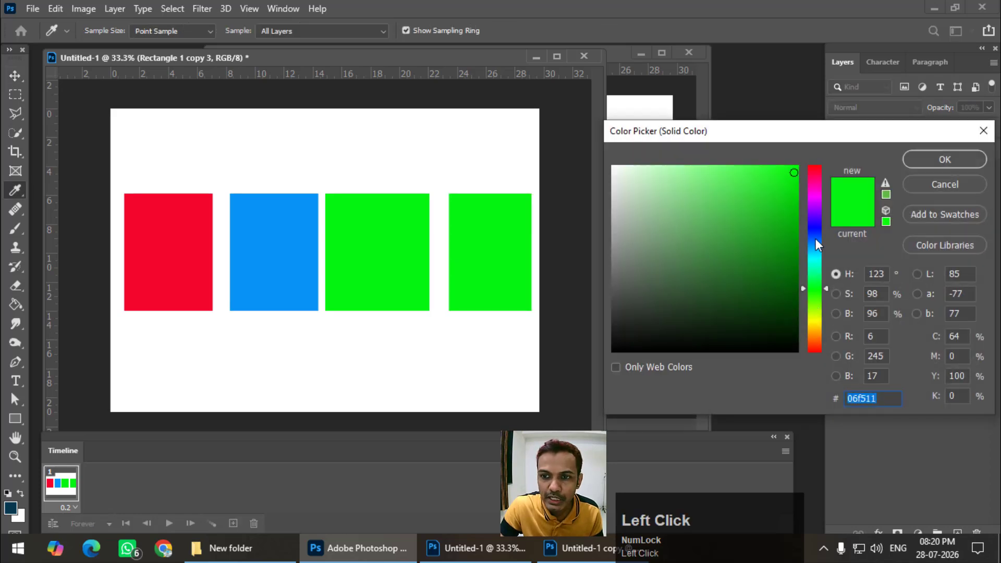
click(814, 328)
drag(787, 177, 997, 147)
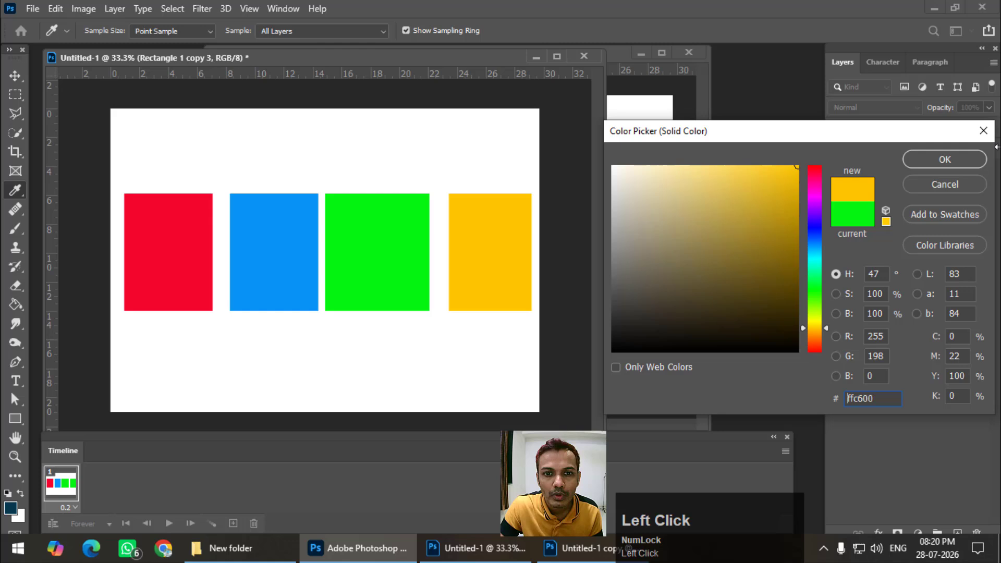
click(951, 160)
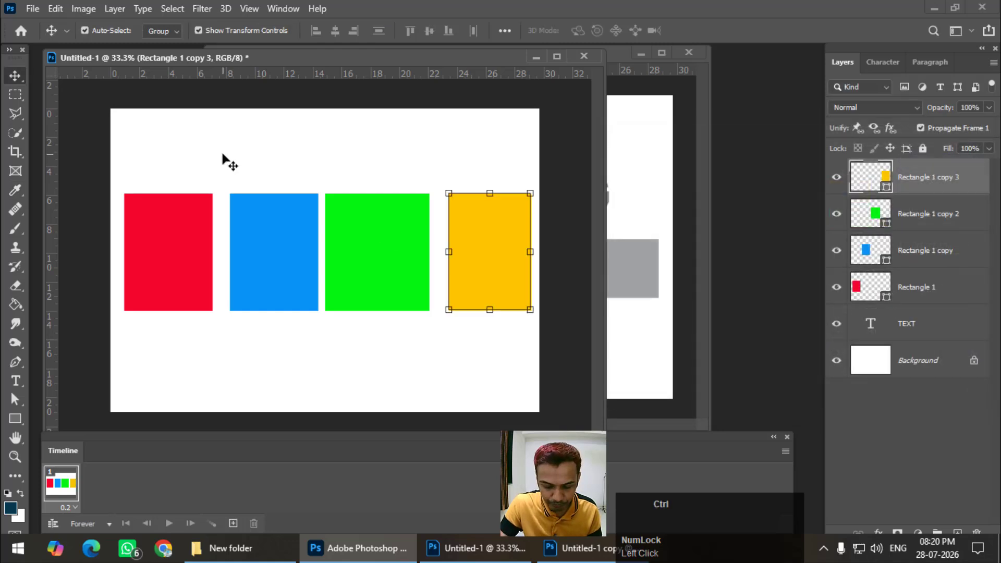
Step: Close the Timeline and show it again
key(ctrl+minus)
click(787, 438)
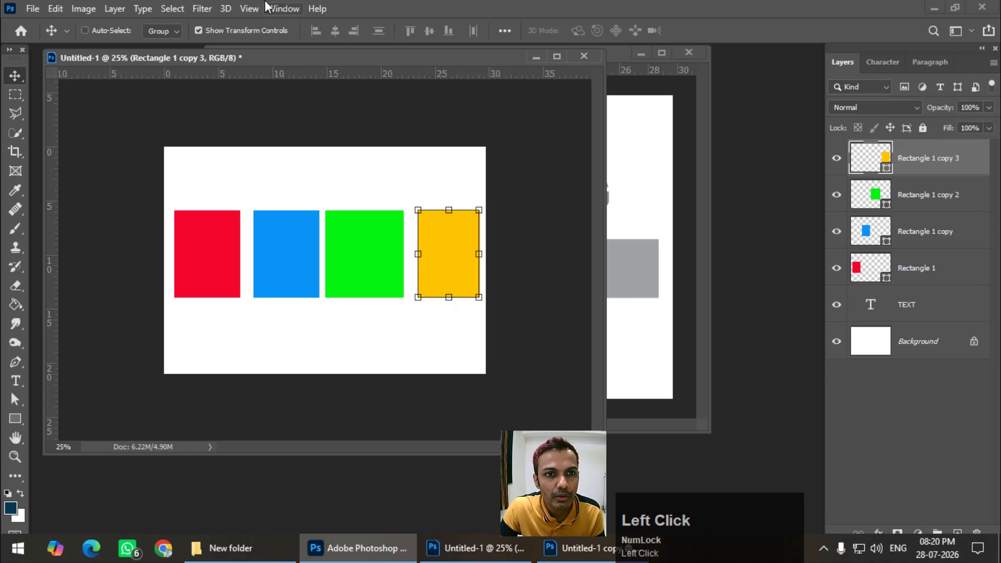
click(292, 9)
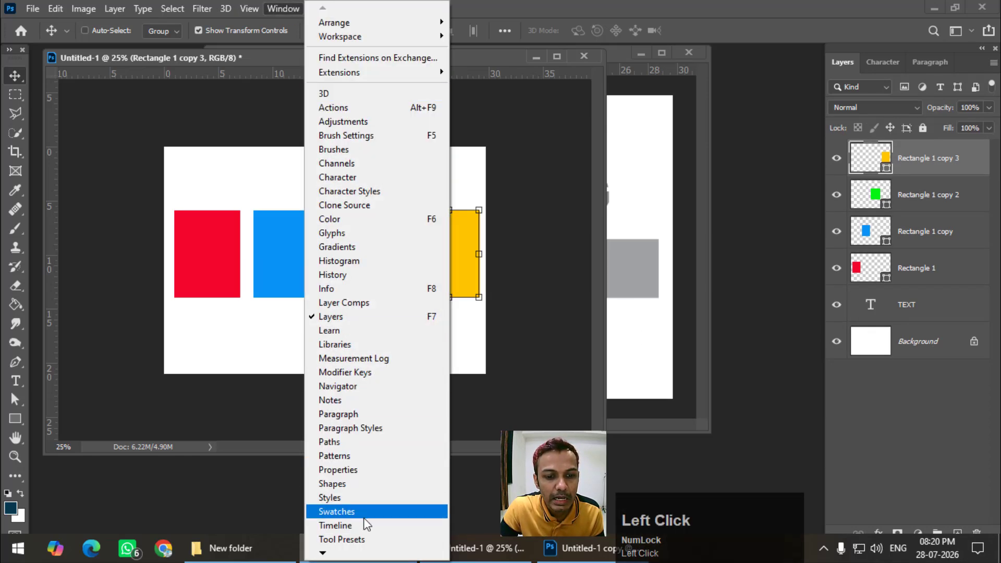
click(346, 526)
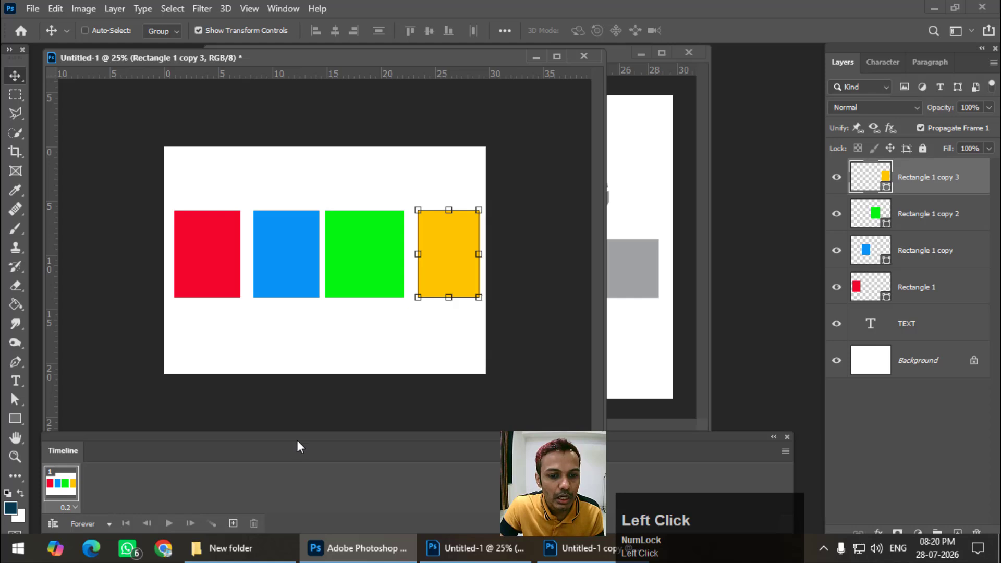
drag(297, 446, 296, 434)
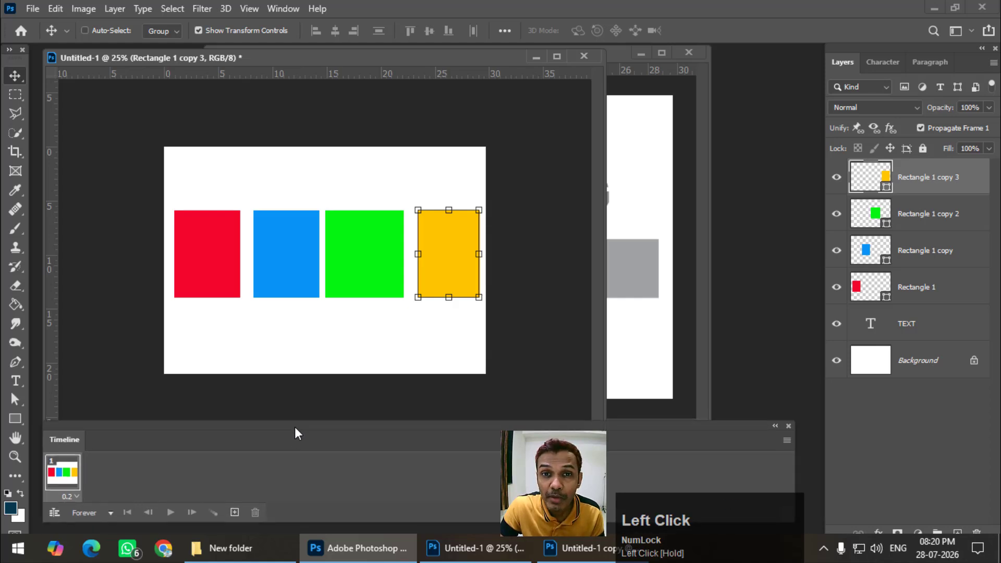
Step: Convert the frame animation to a video timeline and switch back to frame animation
click(54, 514)
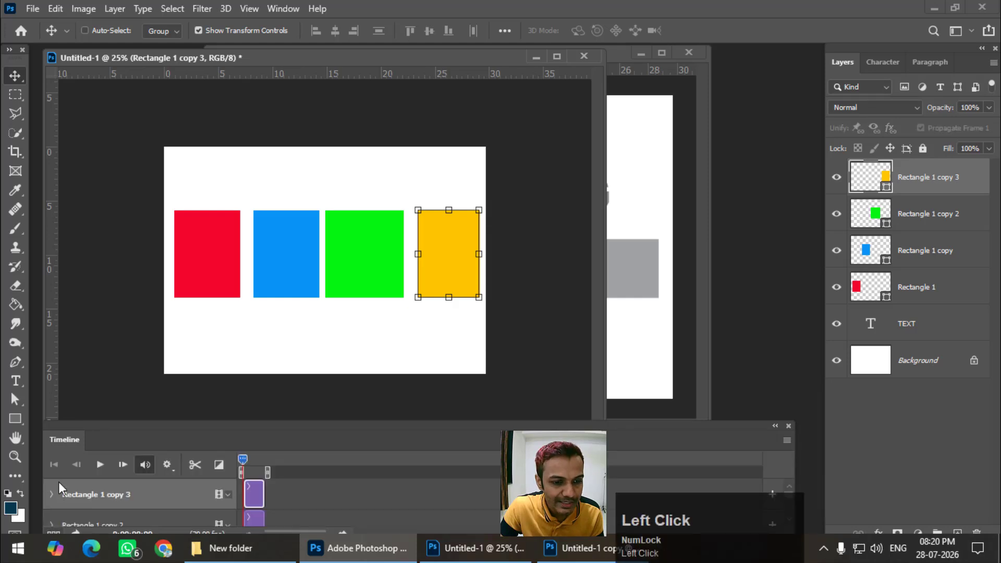
drag(374, 420, 373, 390)
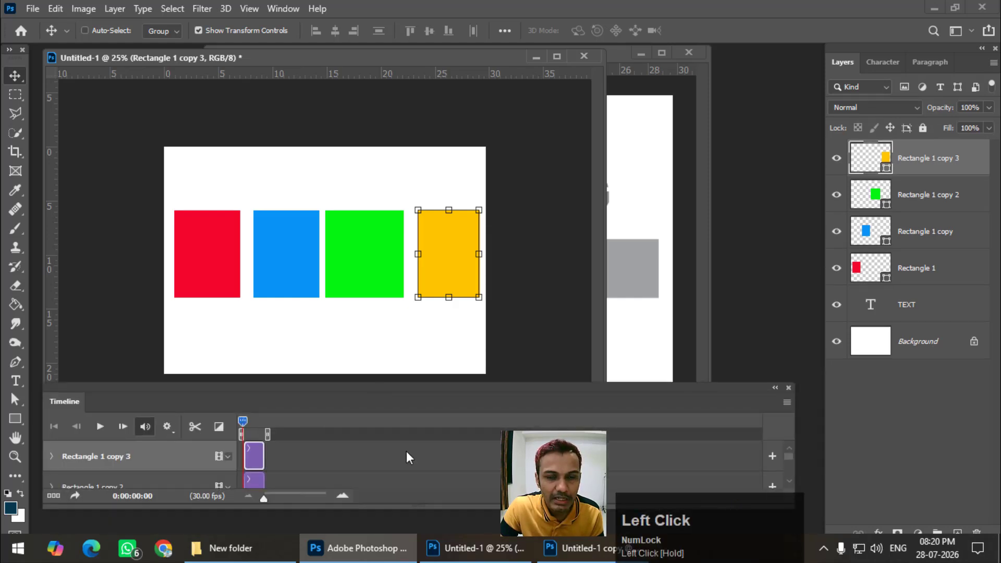
click(52, 499)
Step: Set the delay of the first animation frame to No delay
drag(161, 386, 149, 426)
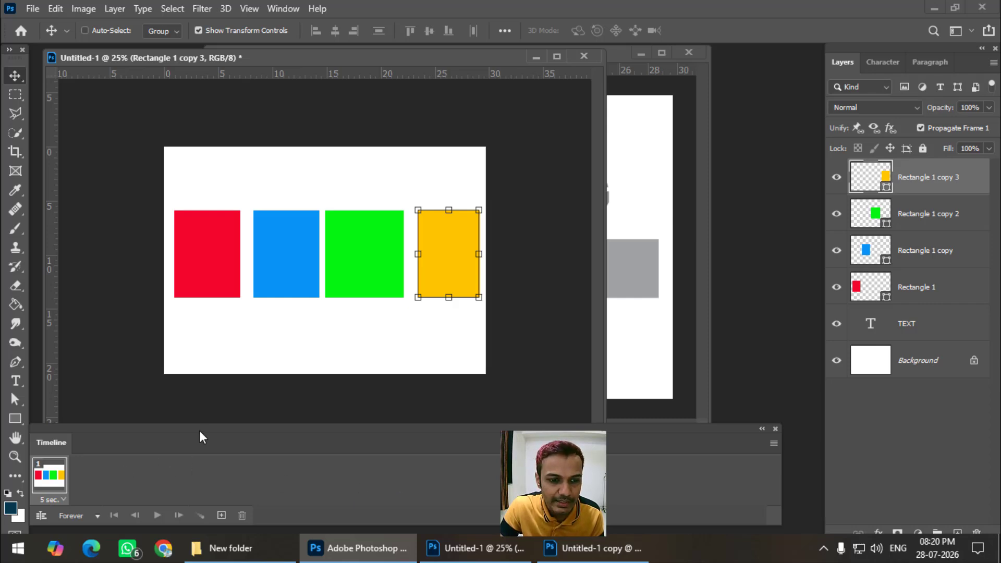
mouse_move(200, 431)
mouse_down()
mouse_move(218, 437)
mouse_move(207, 430)
mouse_up()
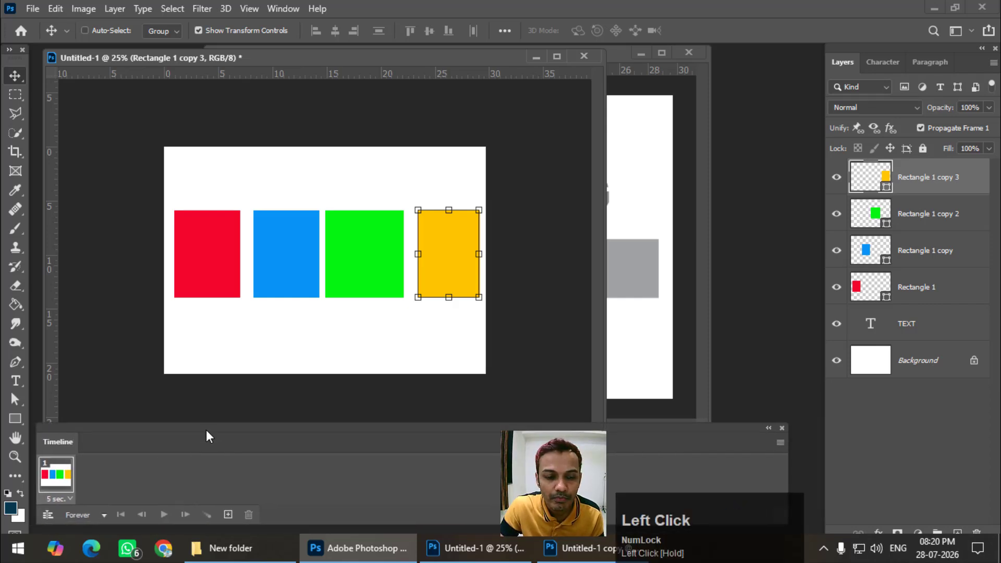
click(70, 499)
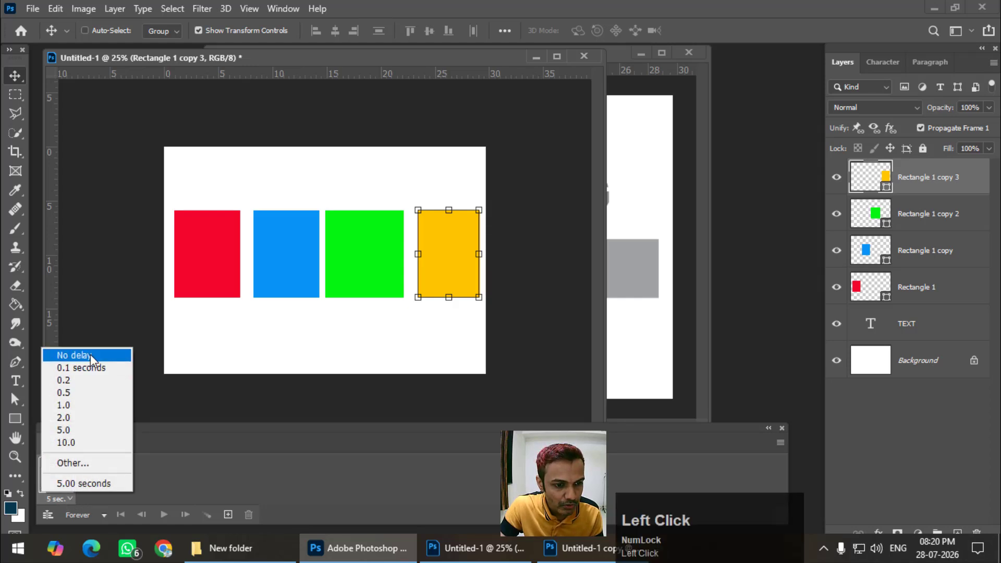
click(90, 354)
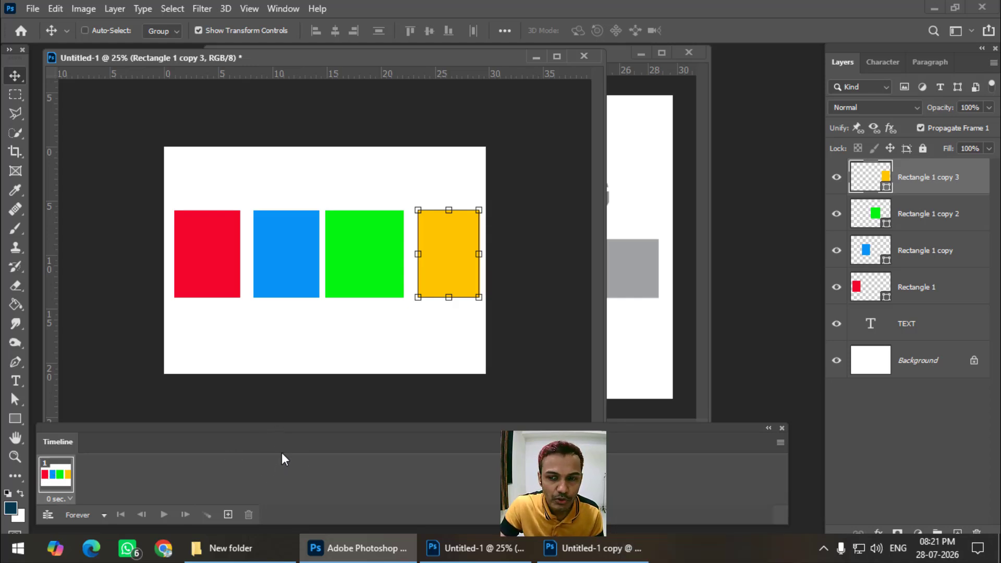
Step: In the first frame, move the red rectangle off the canvas to the left and the blue rectangle above the canvas
click(910, 288)
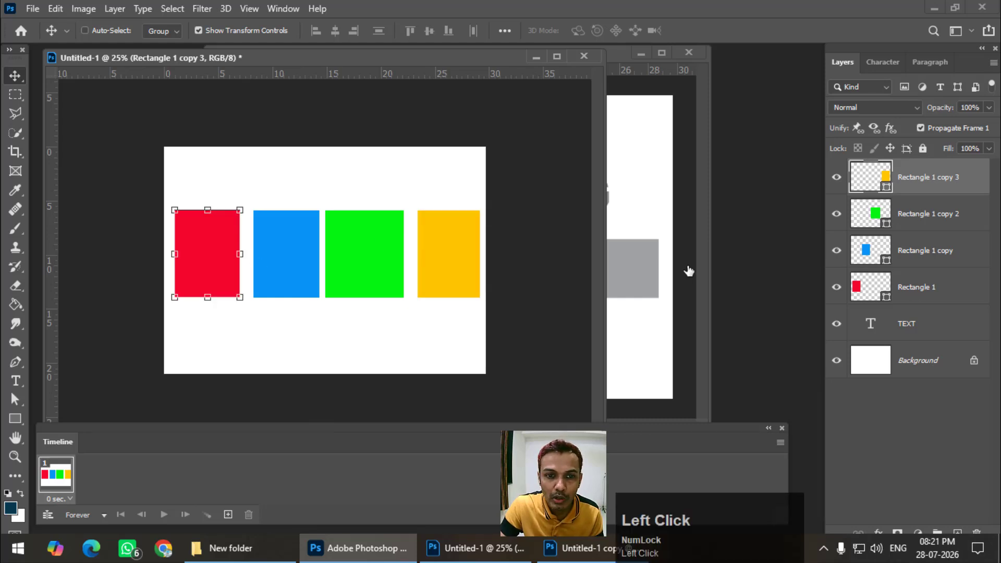
drag(218, 274, 106, 273)
click(948, 263)
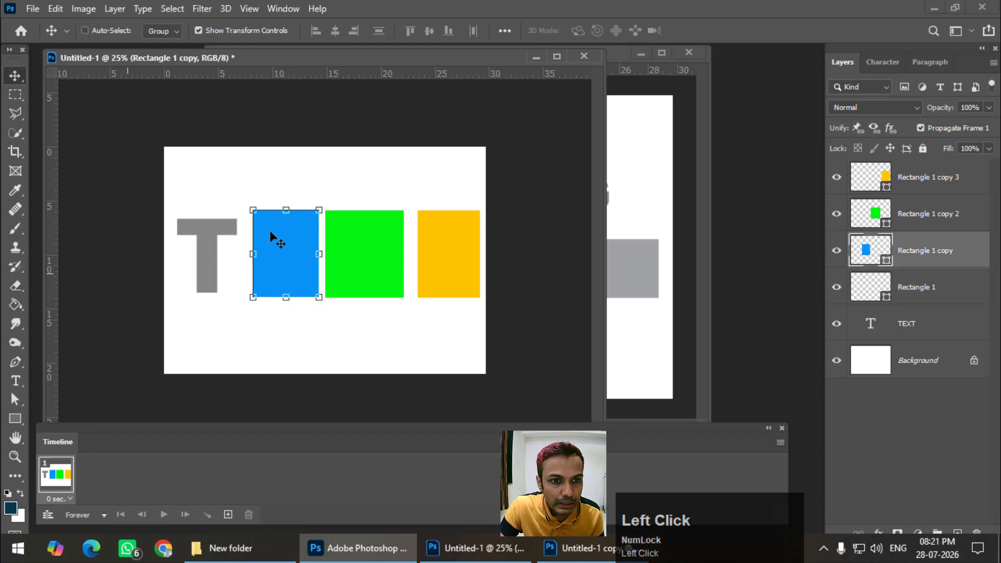
drag(289, 249, 286, 99)
Step: Move the green rectangle completely below the canvas and the yellow-orange rectangle above it, uncovering the letters X and T
click(360, 261)
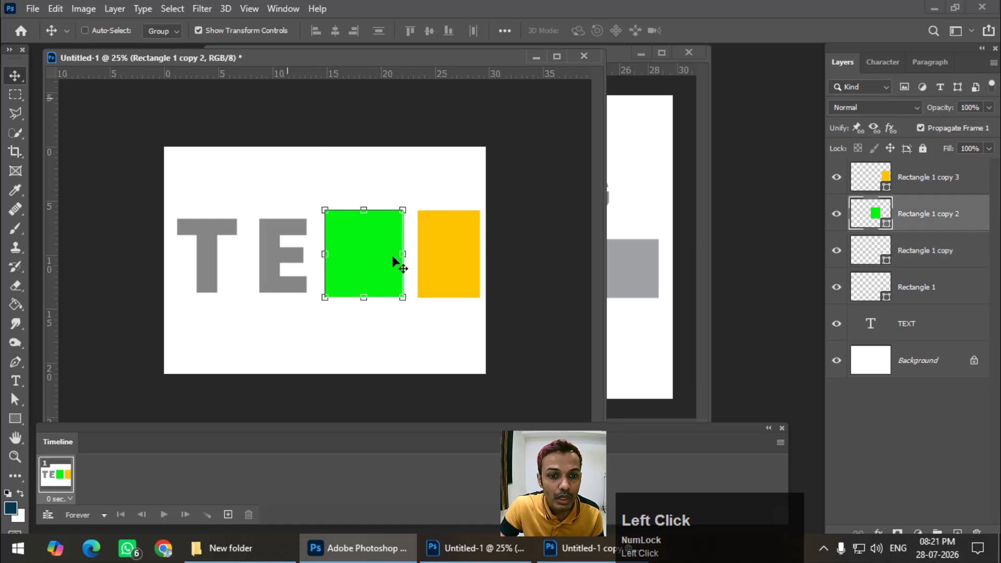
drag(387, 285, 378, 451)
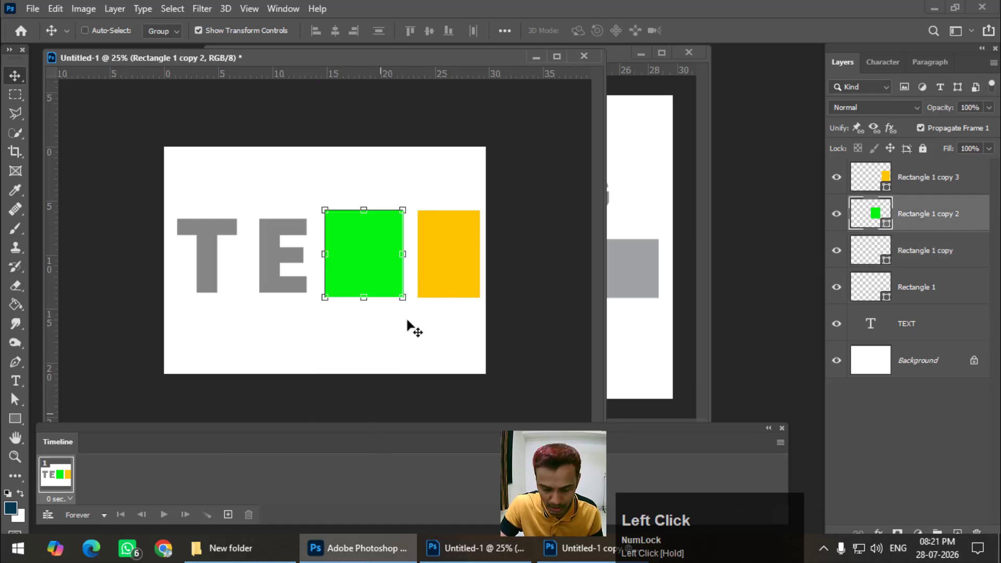
key(ctrl+minus)
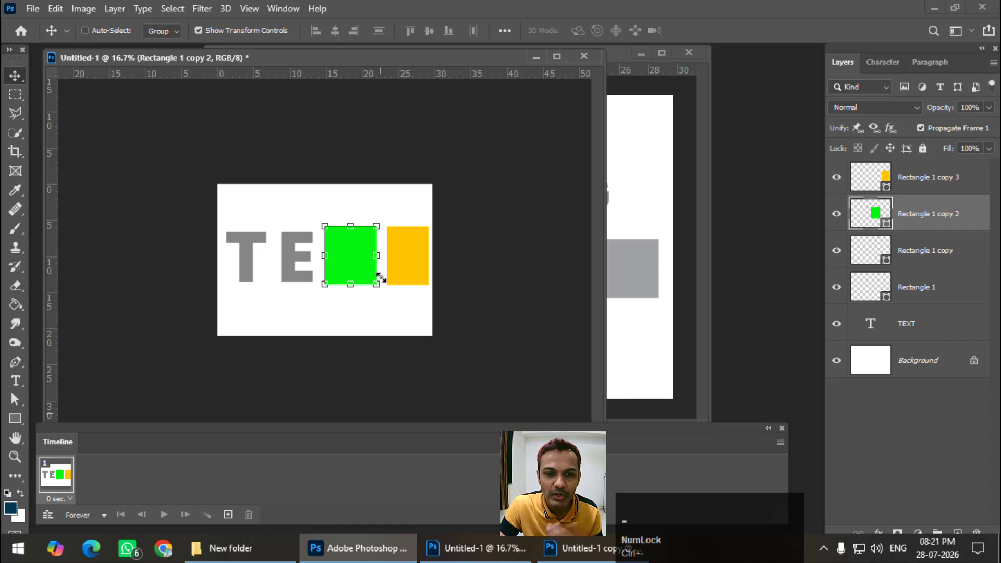
drag(358, 277, 345, 375)
click(923, 177)
drag(418, 266, 412, 148)
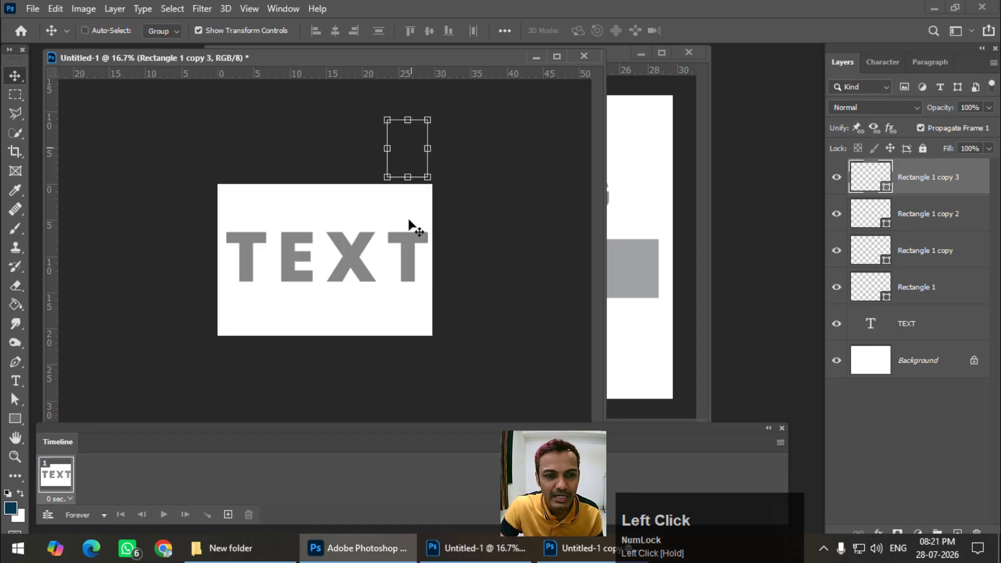
click(15, 95)
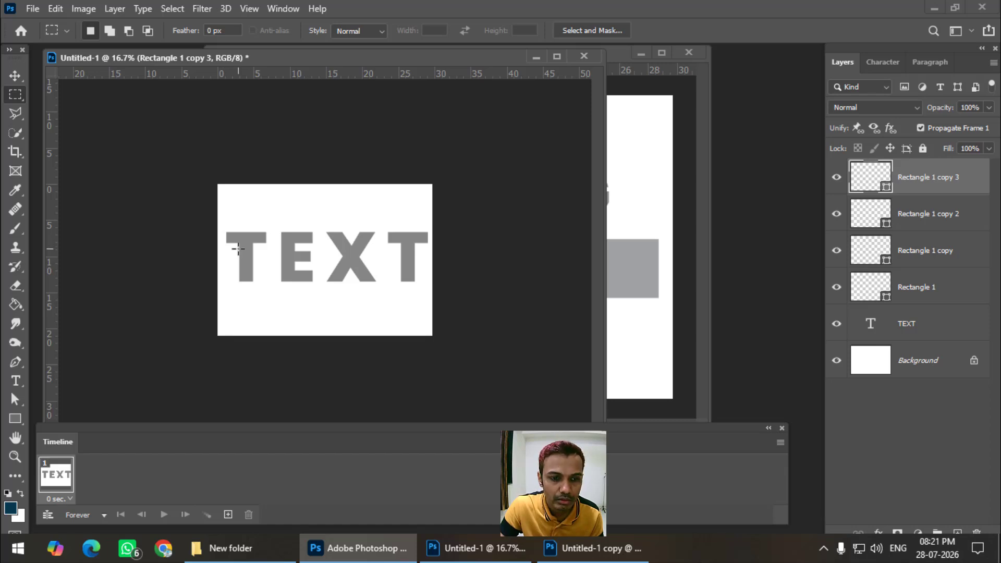
Step: Add a second animation frame and clip all four rectangle layers to the TEXT layer with clipping masks
click(228, 516)
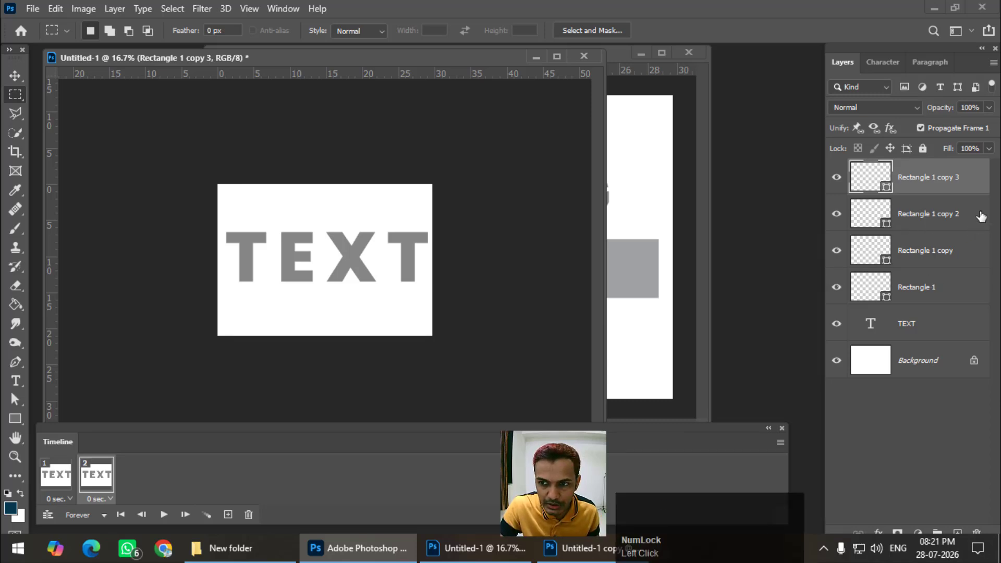
shift+click(976, 224)
ctrl+click(976, 272)
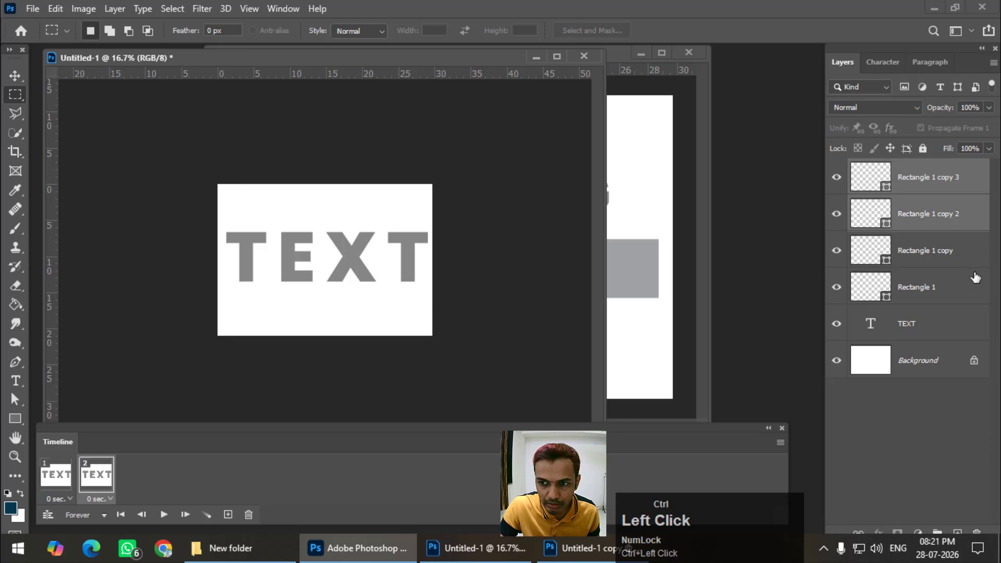
ctrl+click(966, 294)
right_click(967, 293)
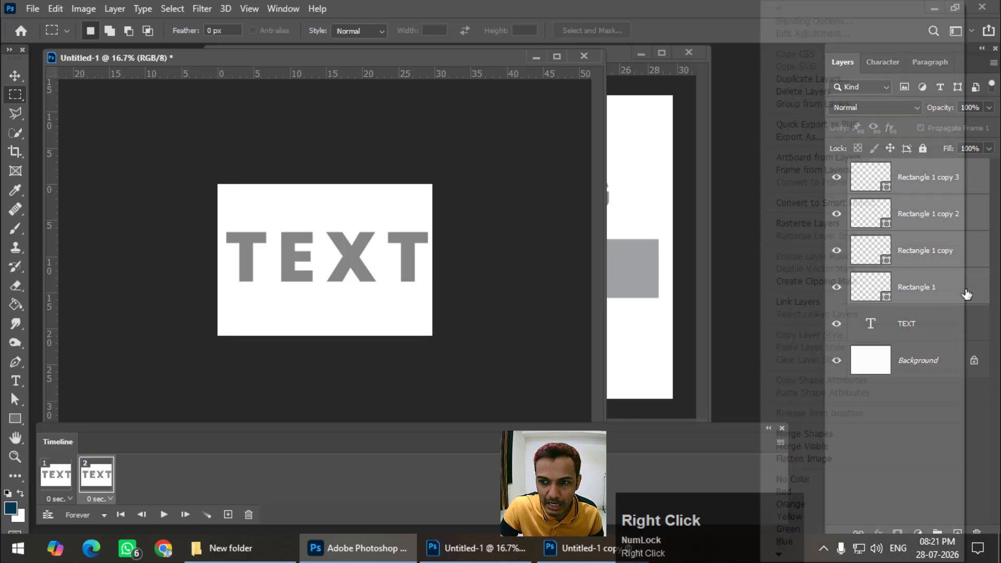
click(843, 284)
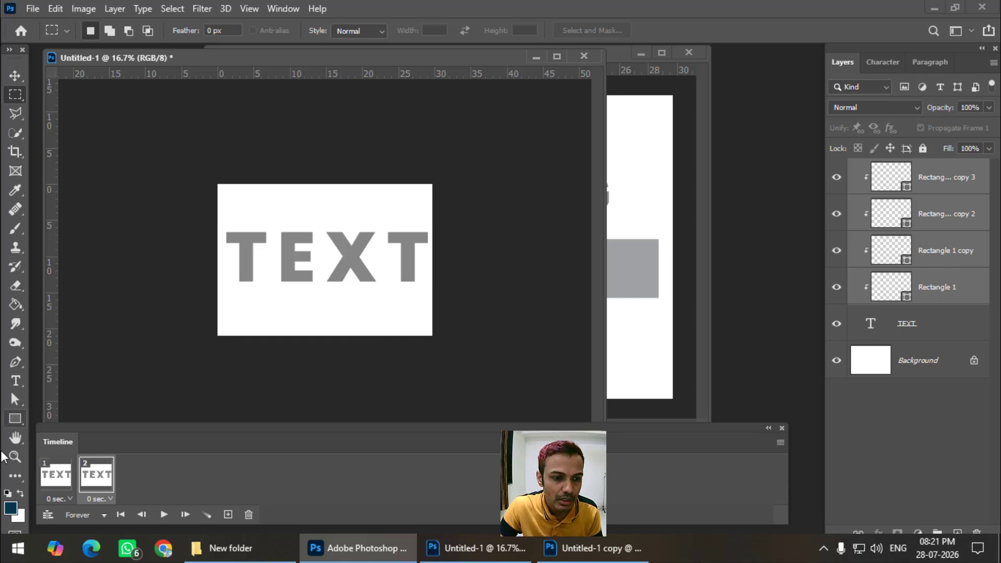
Step: In the second frame, move the red rectangle over the first letter T
click(14, 75)
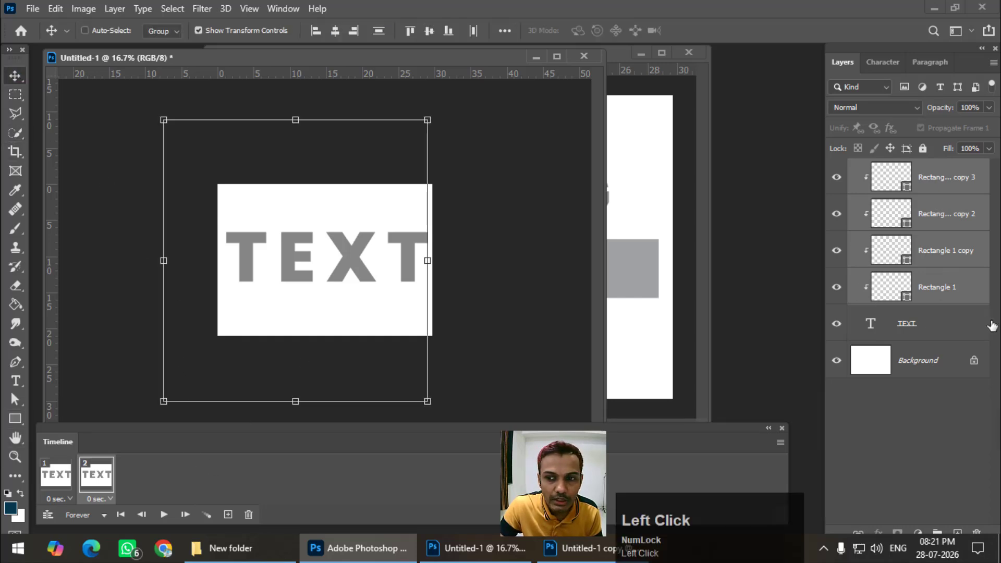
click(935, 288)
drag(178, 273, 239, 270)
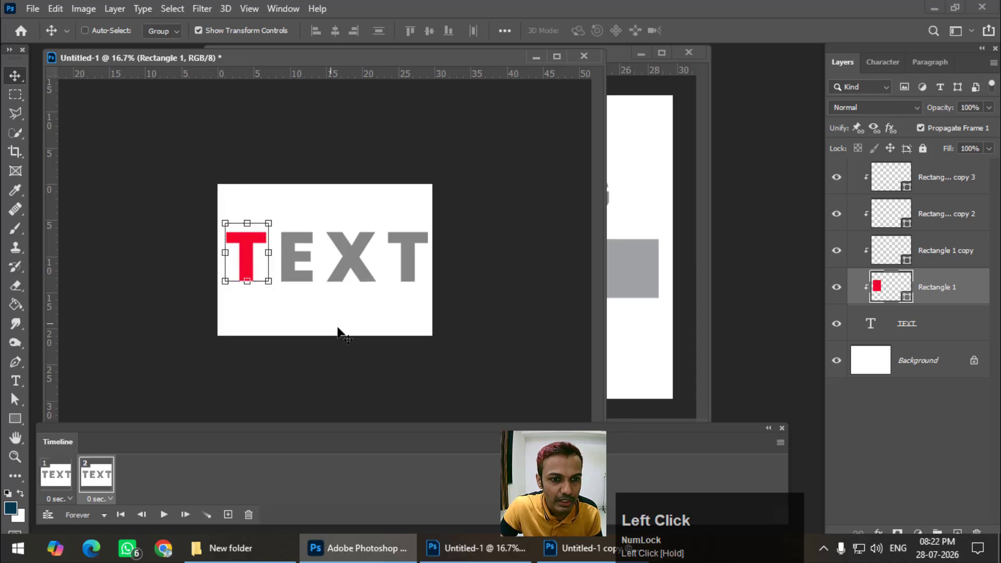
Step: Add a third frame and move the blue rectangle over the letter E in it
click(228, 515)
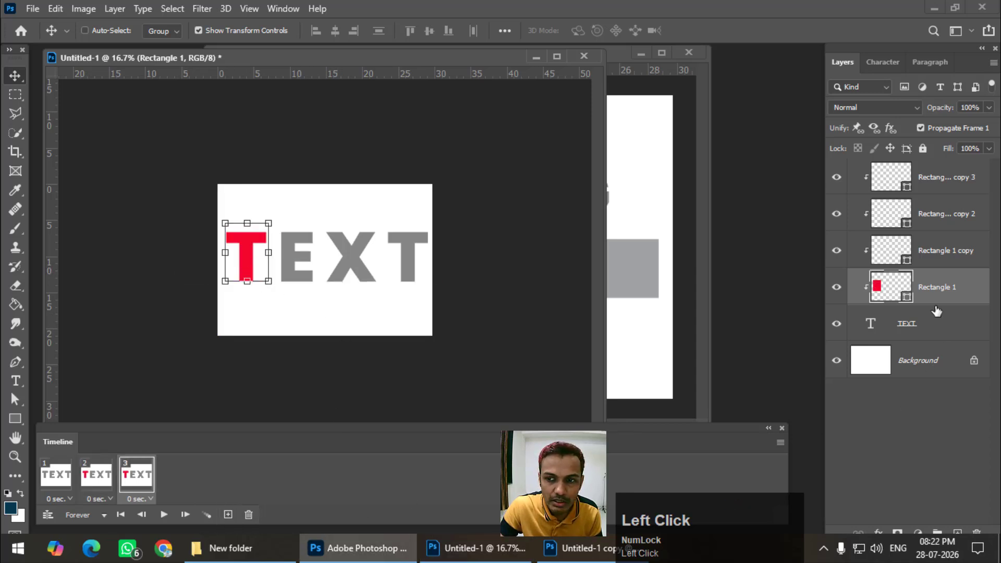
click(923, 265)
drag(300, 153, 305, 262)
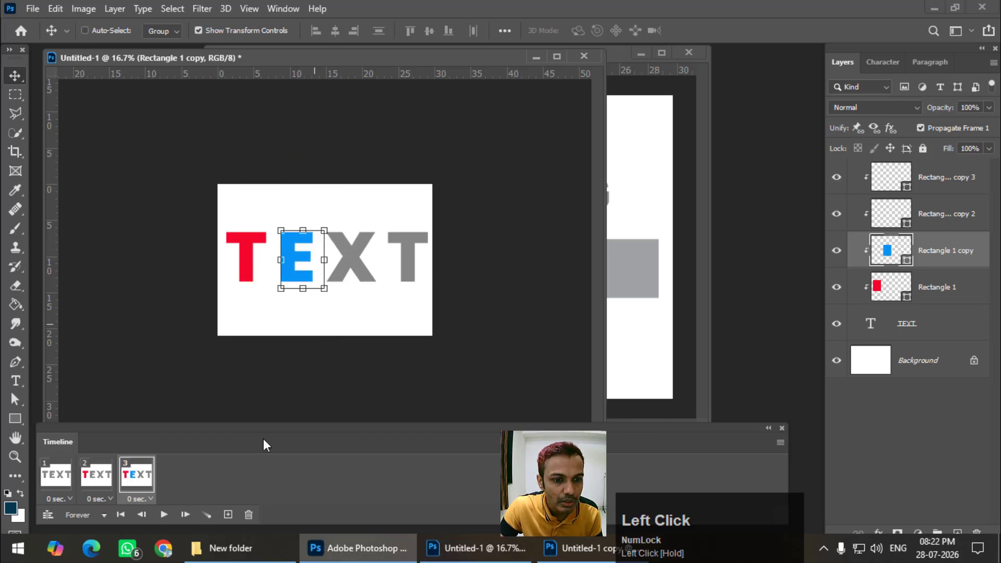
Step: Add a fourth frame and move the green rectangle over the letter X in it
click(228, 515)
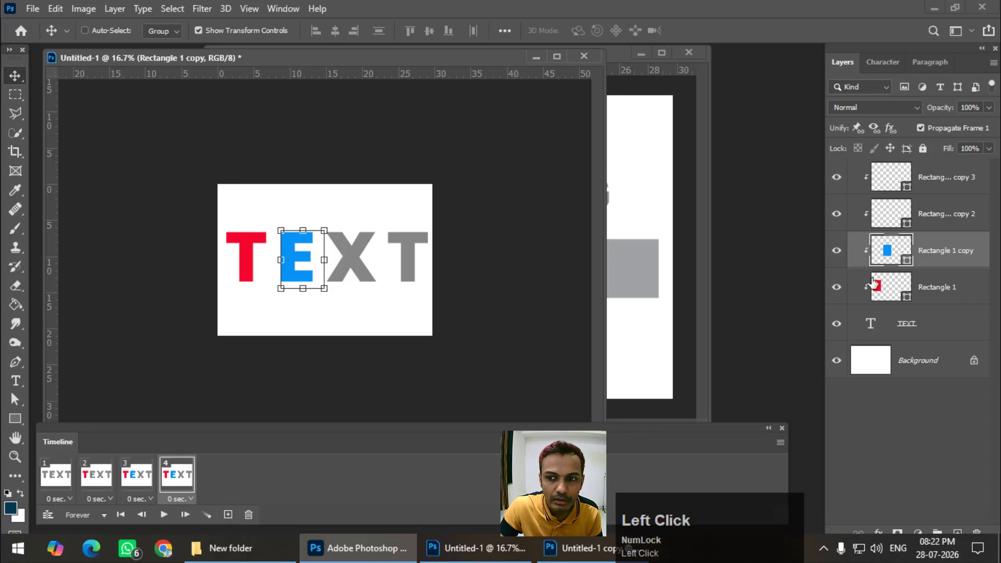
click(928, 216)
drag(359, 391, 369, 272)
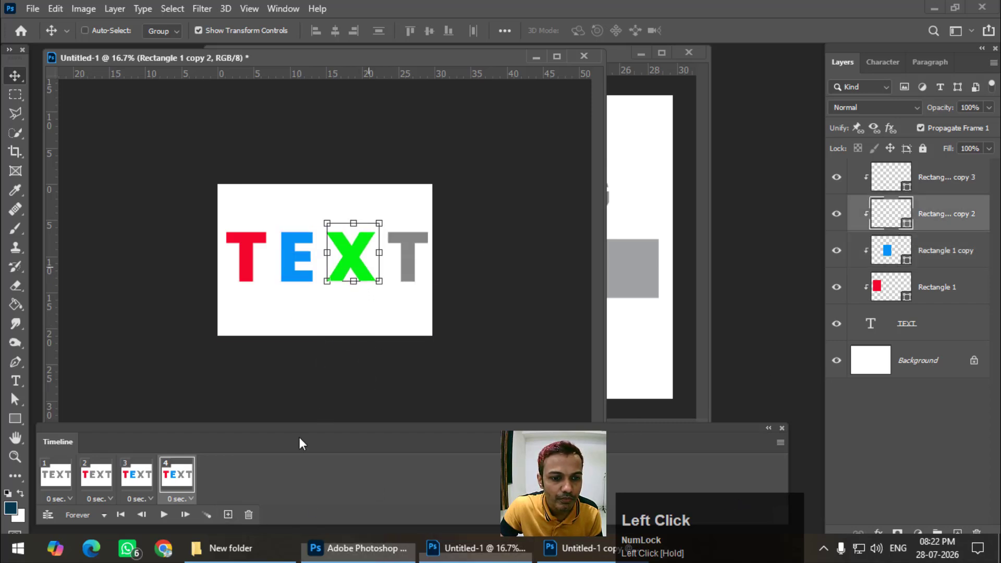
Step: Add a fifth frame and move the yellow-orange rectangle over the last letter T in it
click(229, 515)
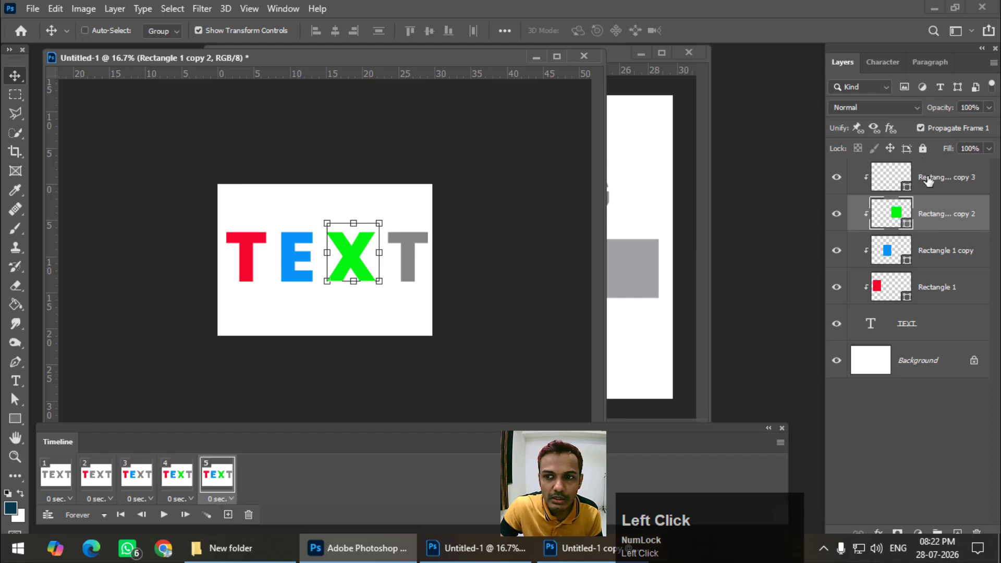
click(927, 177)
drag(416, 156, 417, 264)
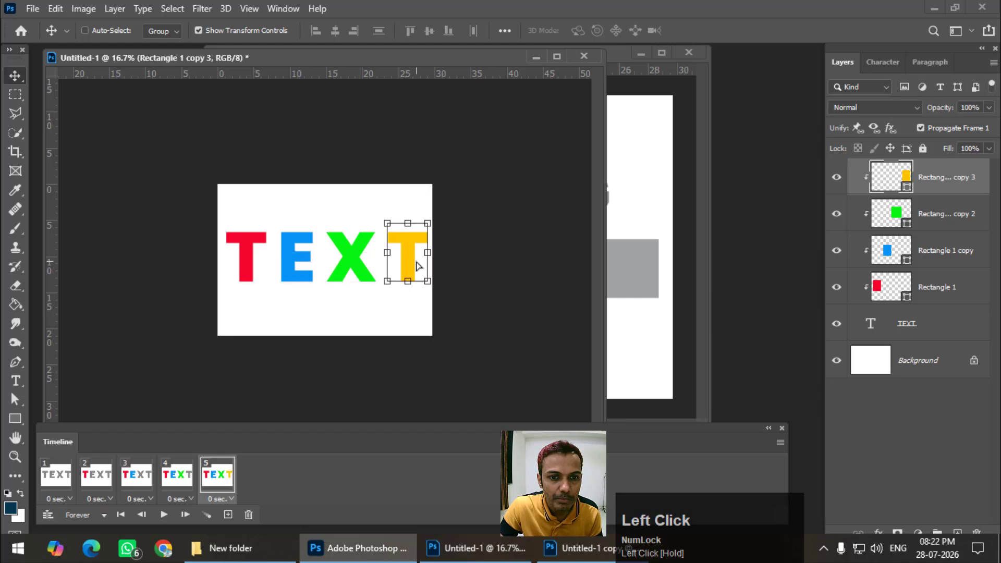
click(13, 92)
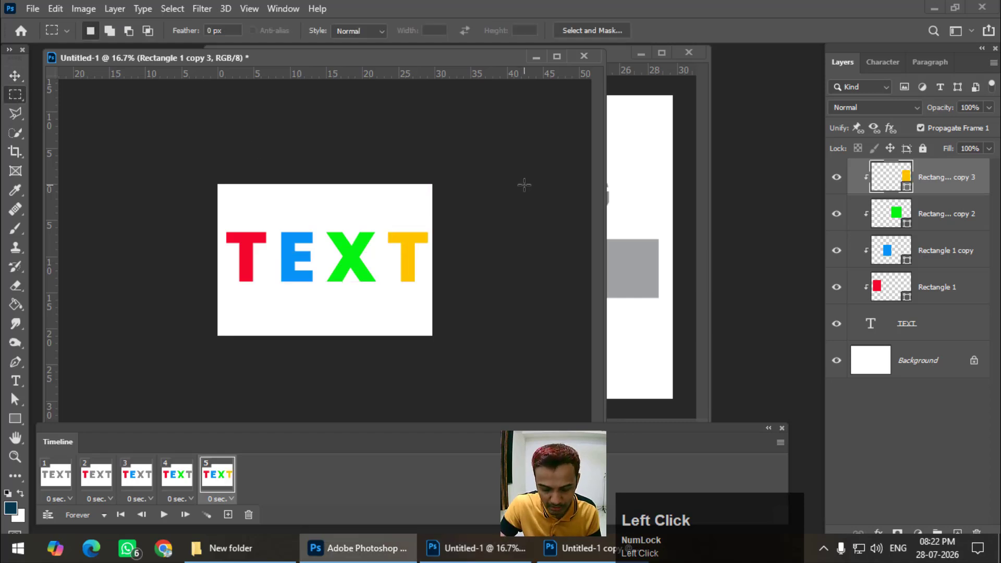
Step: Play the animation from the first frame to check how the letters change colour
key(ctrl+equal)
key(ctrl+equal)
key(ctrl+equal)
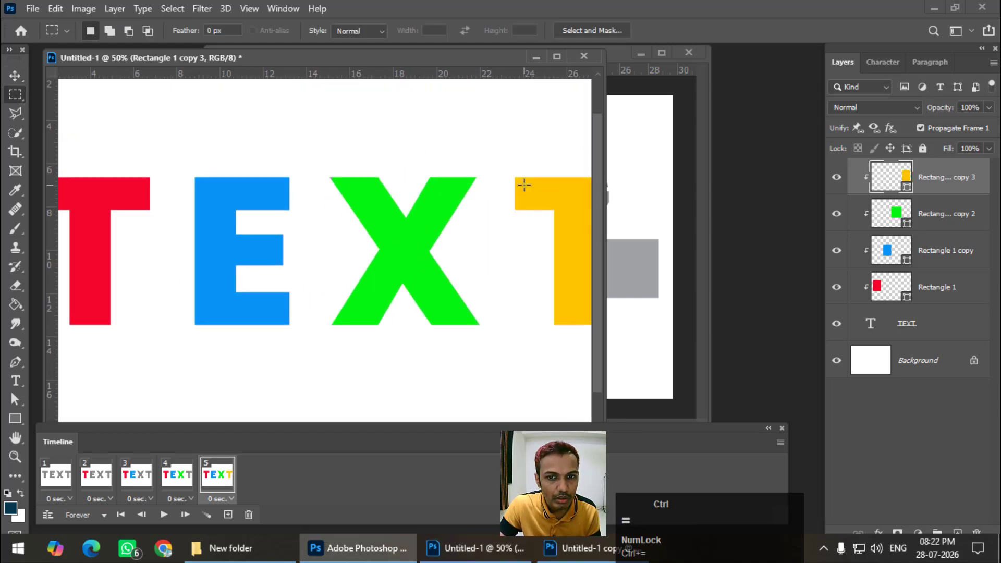
key(ctrl+minus)
drag(605, 197, 706, 197)
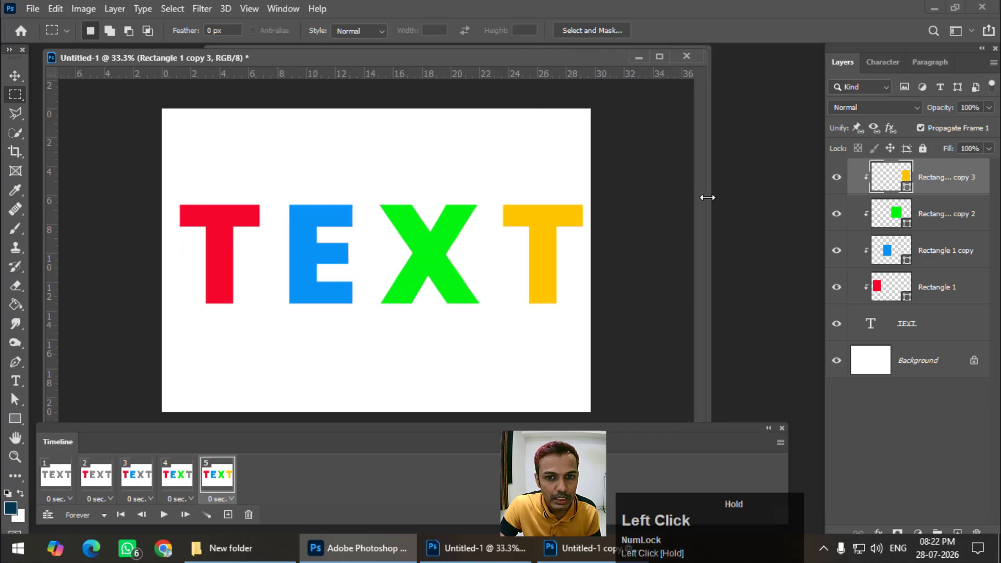
key(ctrl+equal)
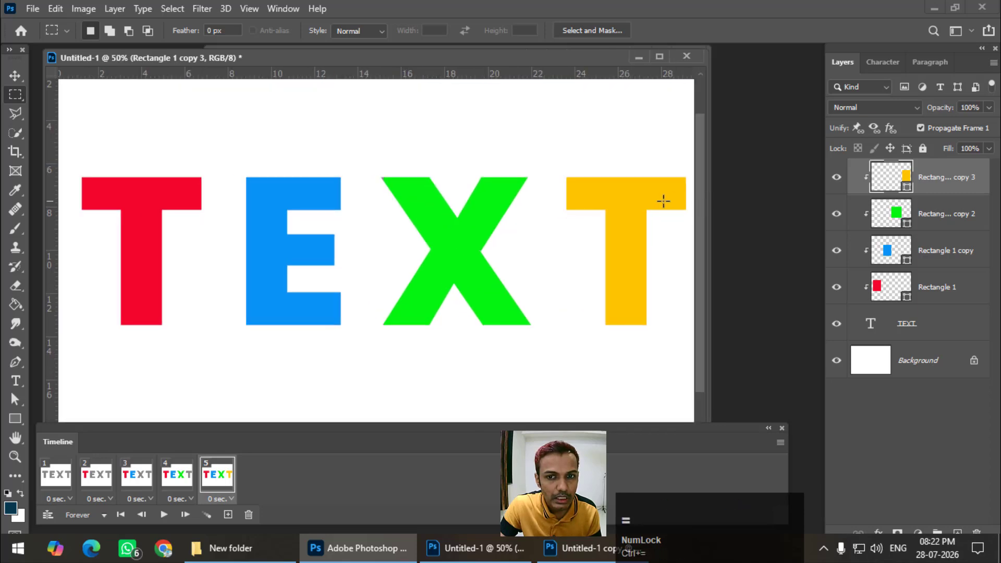
click(58, 501)
click(302, 439)
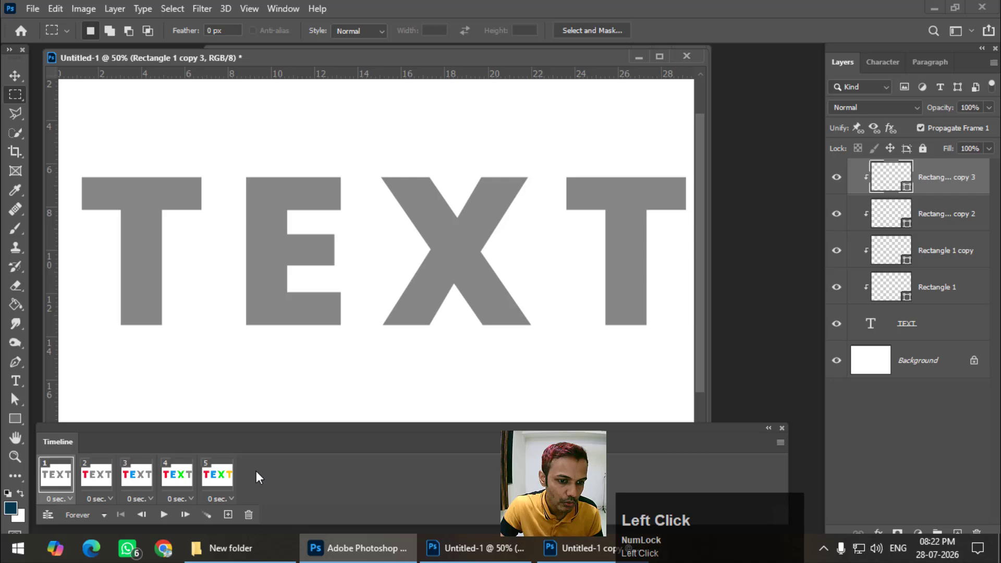
click(163, 515)
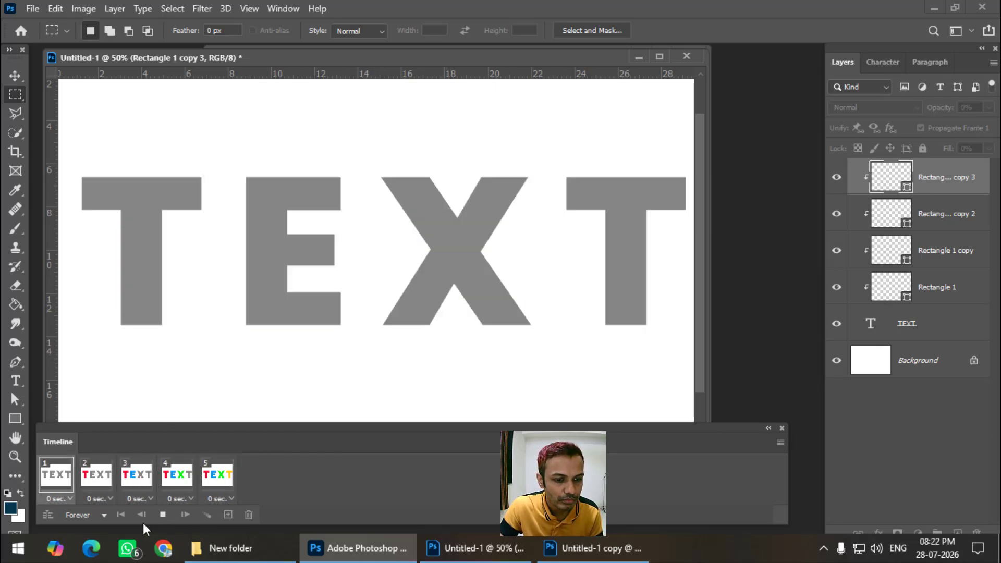
Step: Stop playback, set the delay of all five frames to 0.2 seconds, and play the animation to check the timing
click(162, 517)
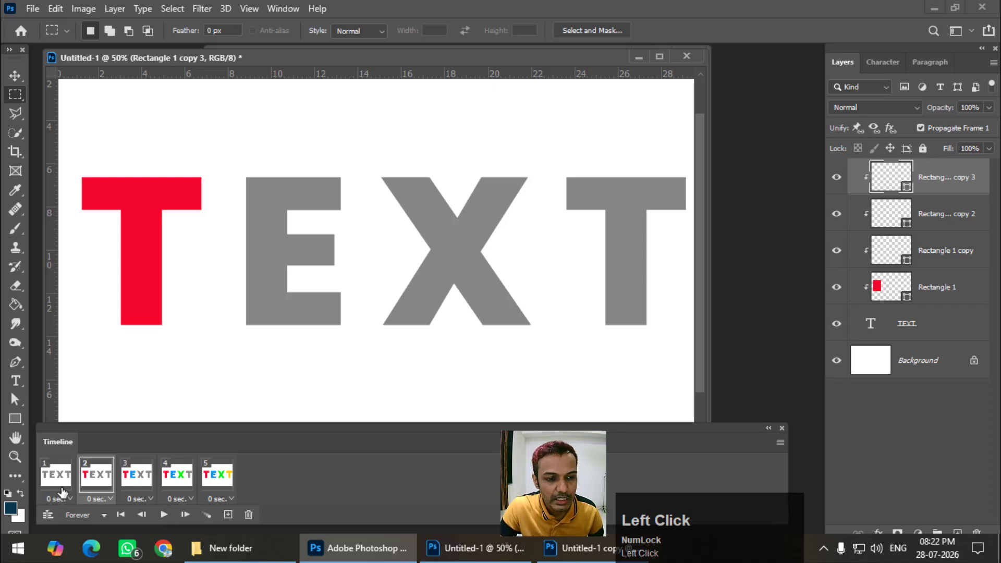
click(56, 484)
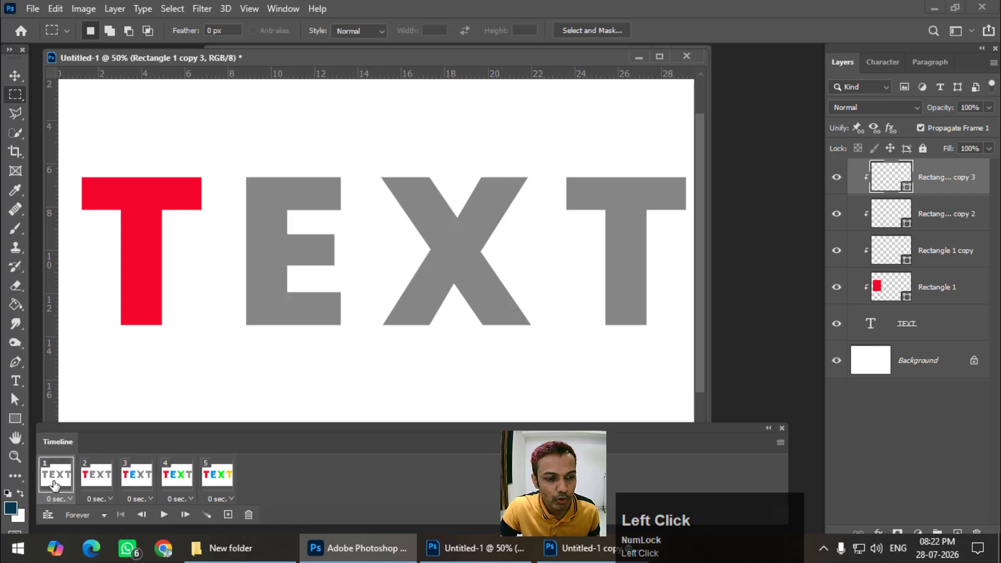
shift+click(225, 483)
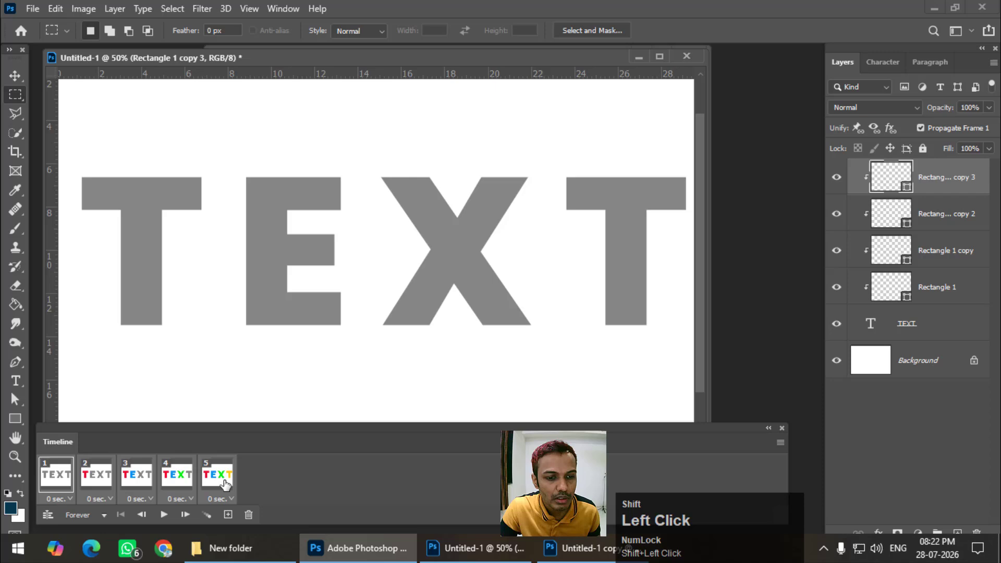
click(70, 499)
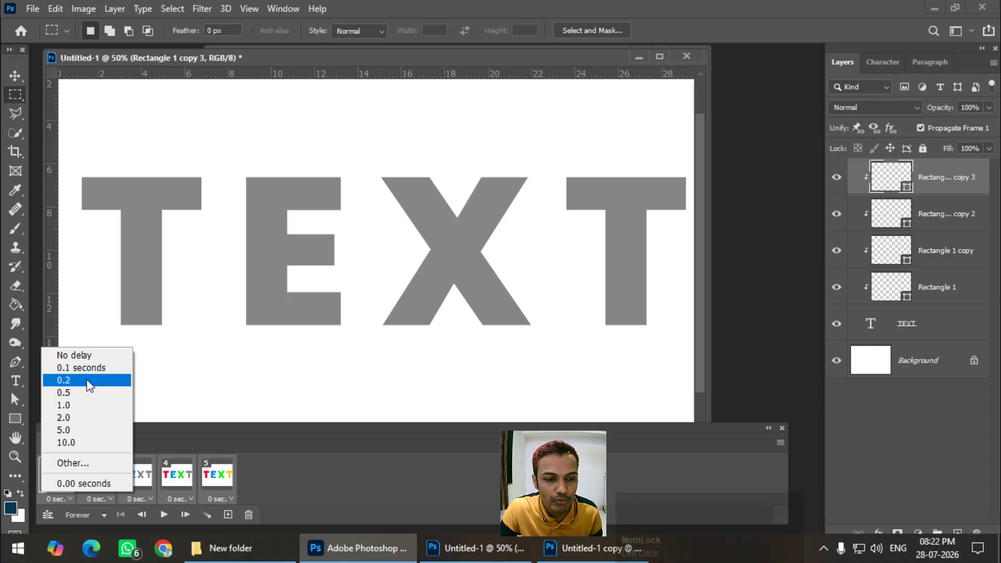
click(88, 385)
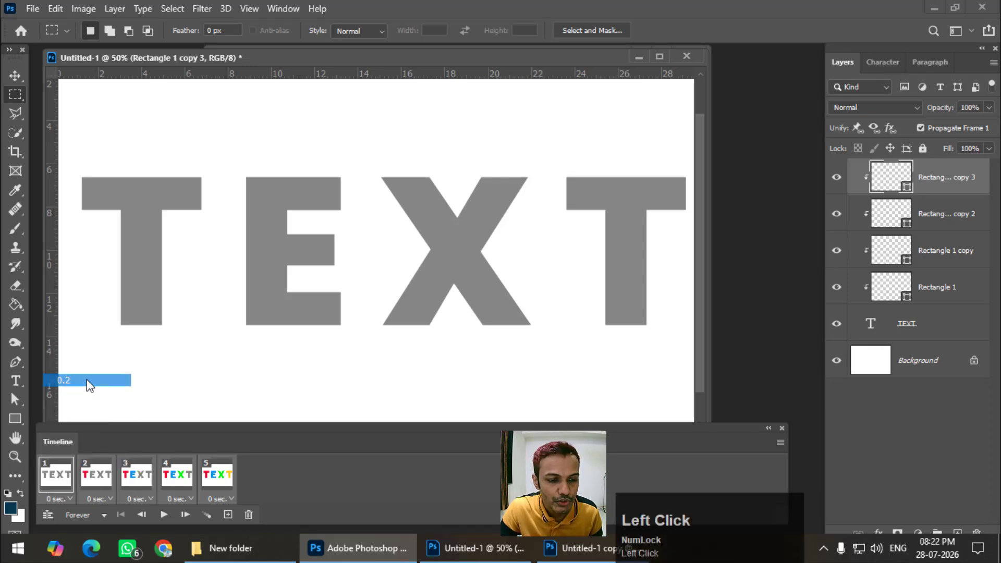
click(163, 515)
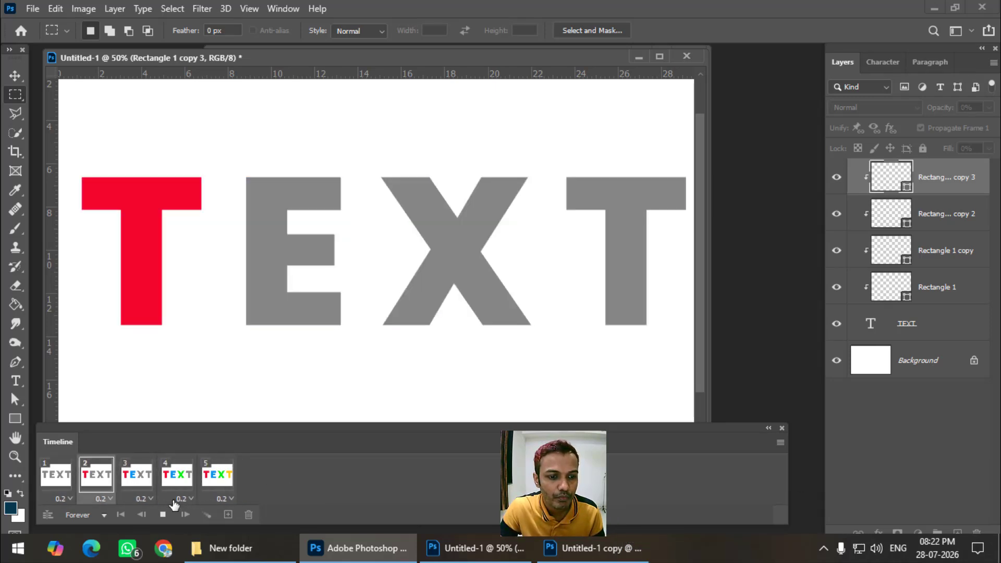
click(163, 516)
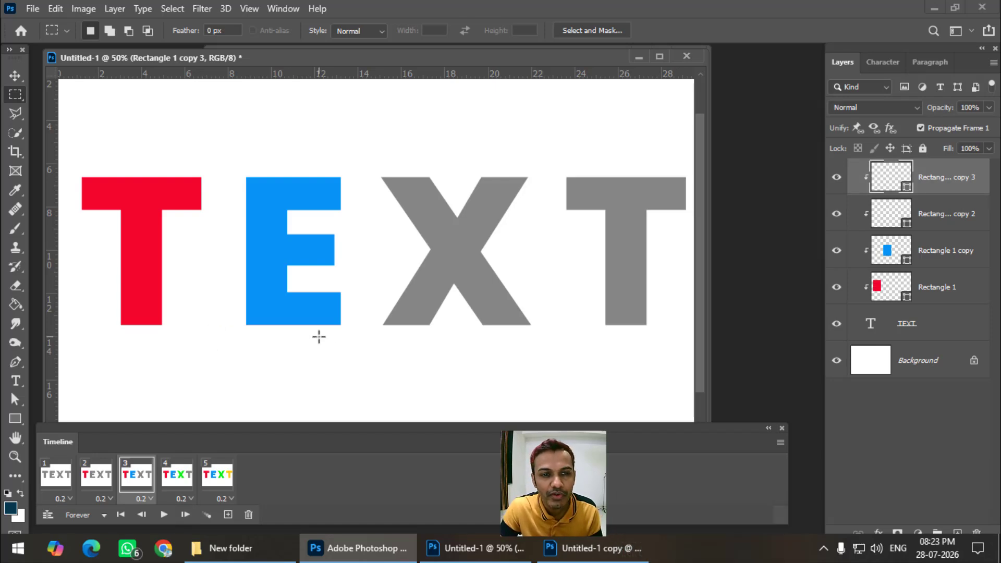
Step: Play the animation in the LOADING document for comparison, and return to the TEXT document
mouse_move(398, 61)
mouse_down()
mouse_move(395, 68)
mouse_move(400, 50)
mouse_up()
click(401, 51)
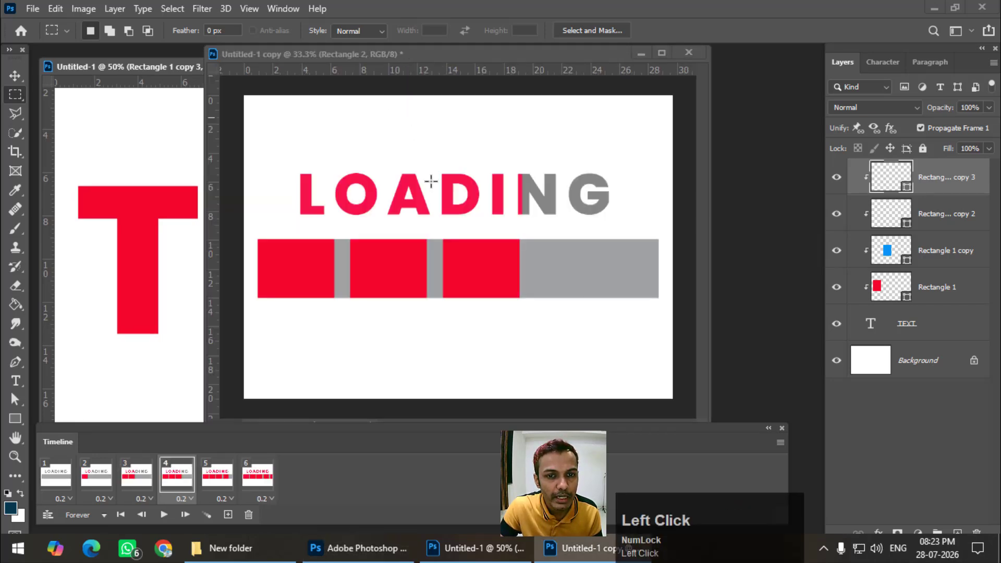
click(164, 514)
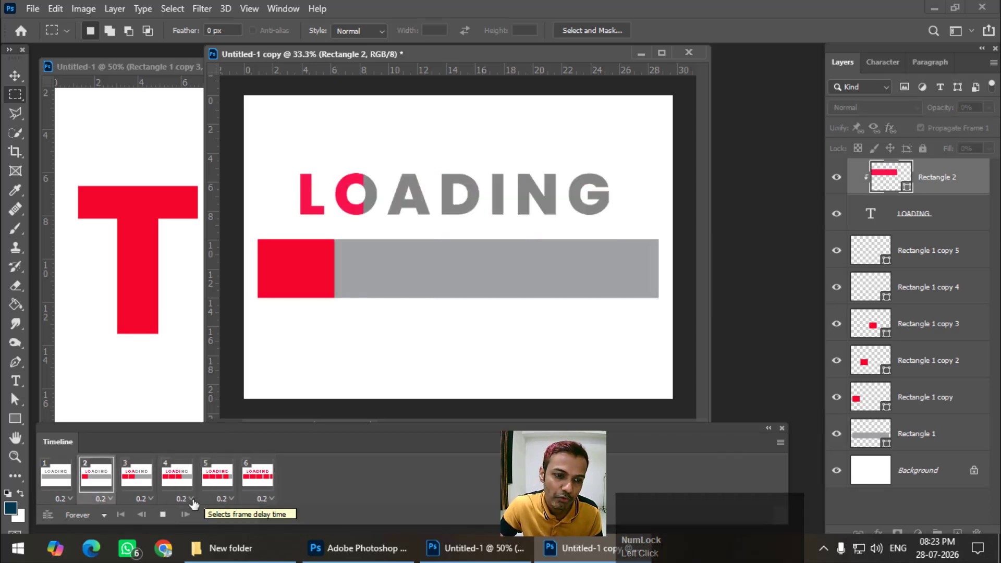
click(163, 514)
click(134, 85)
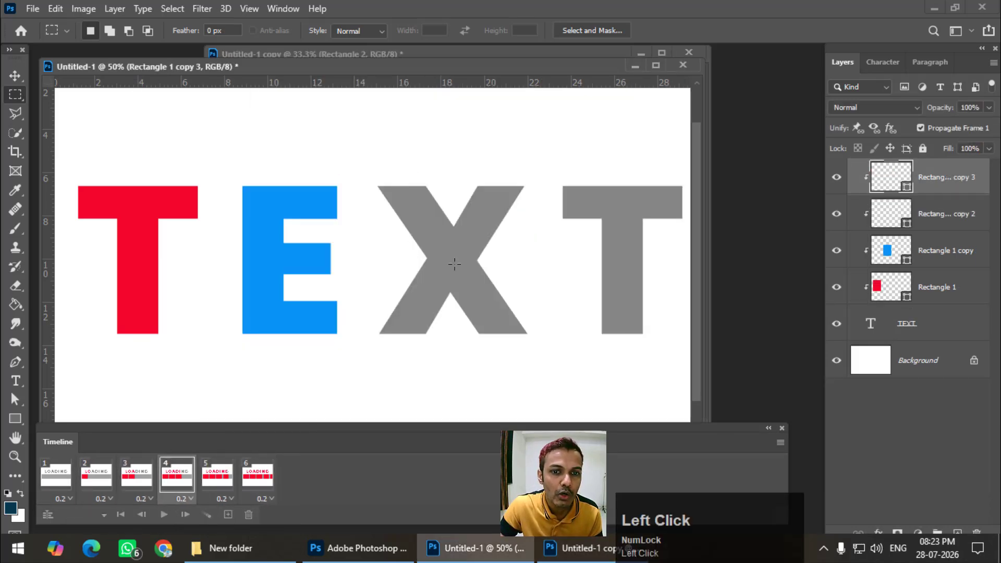
drag(298, 61, 306, 74)
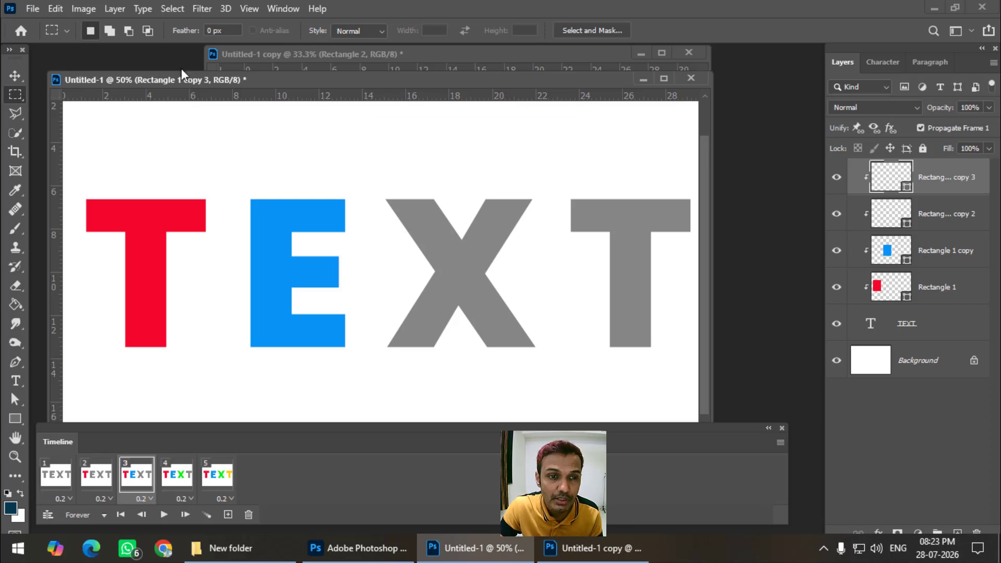
drag(174, 77, 174, 74)
Step: Export the animation with Save for Web as a GIF named 123 in New folder
click(32, 8)
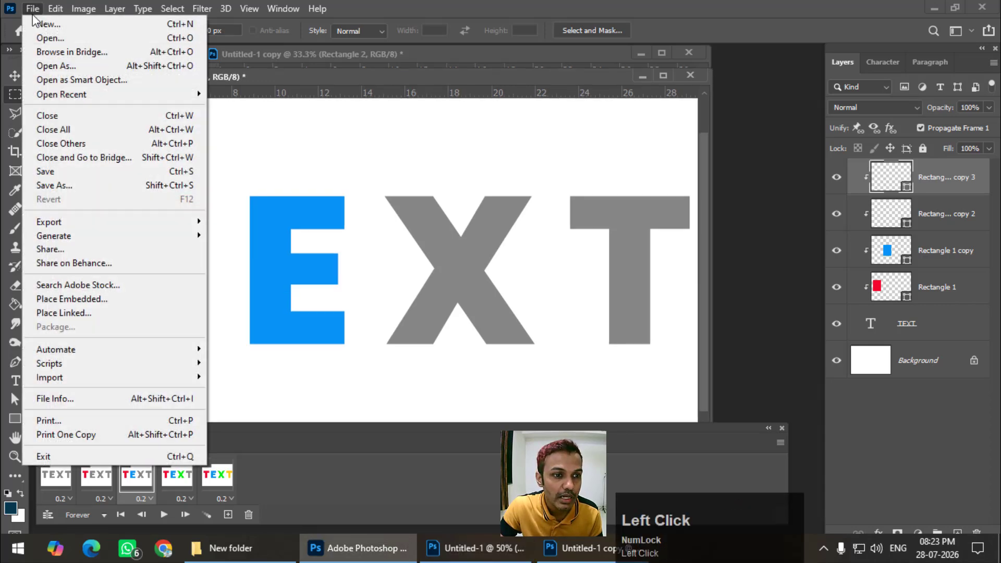
mouse_move(112, 224)
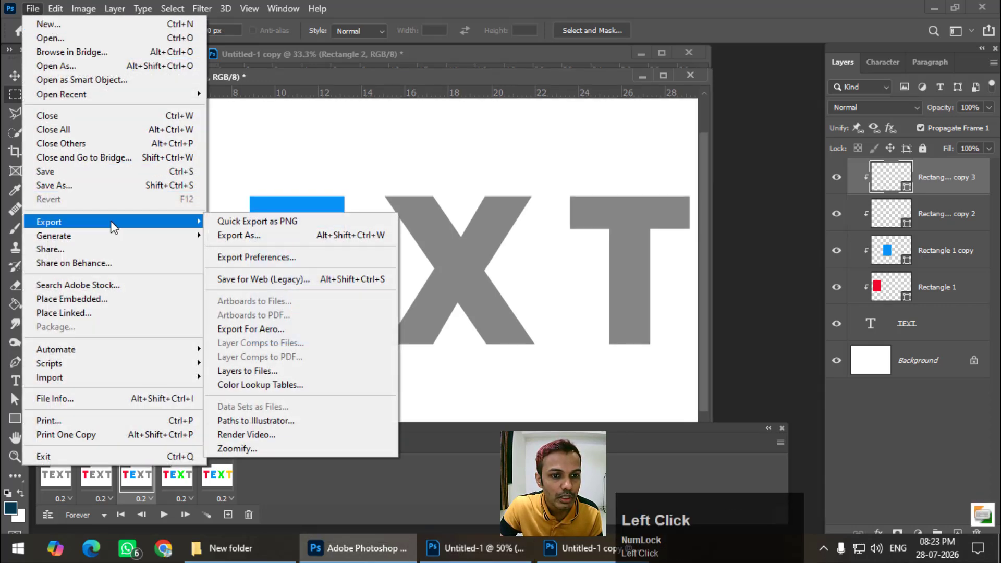
click(255, 285)
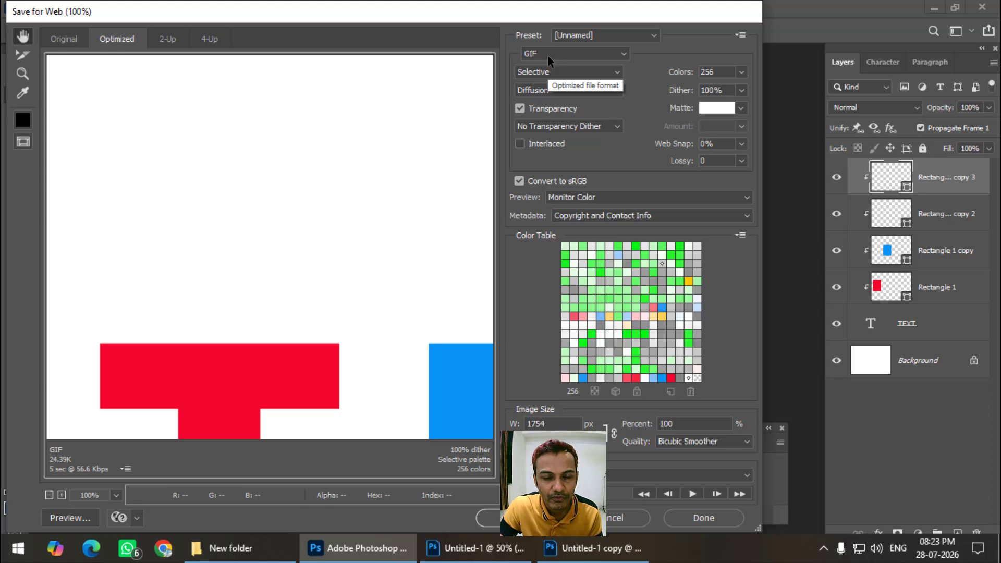
click(496, 518)
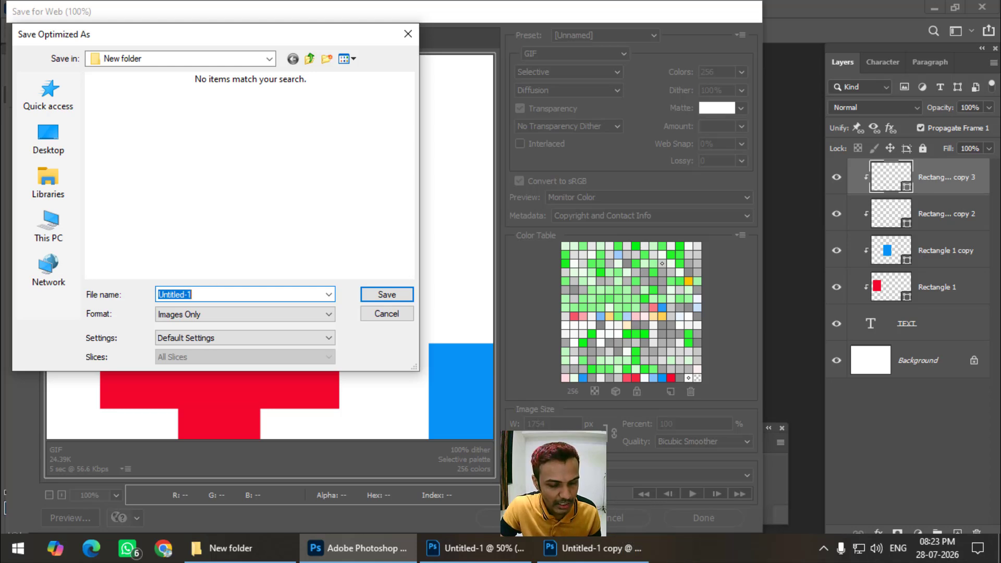
text(123)
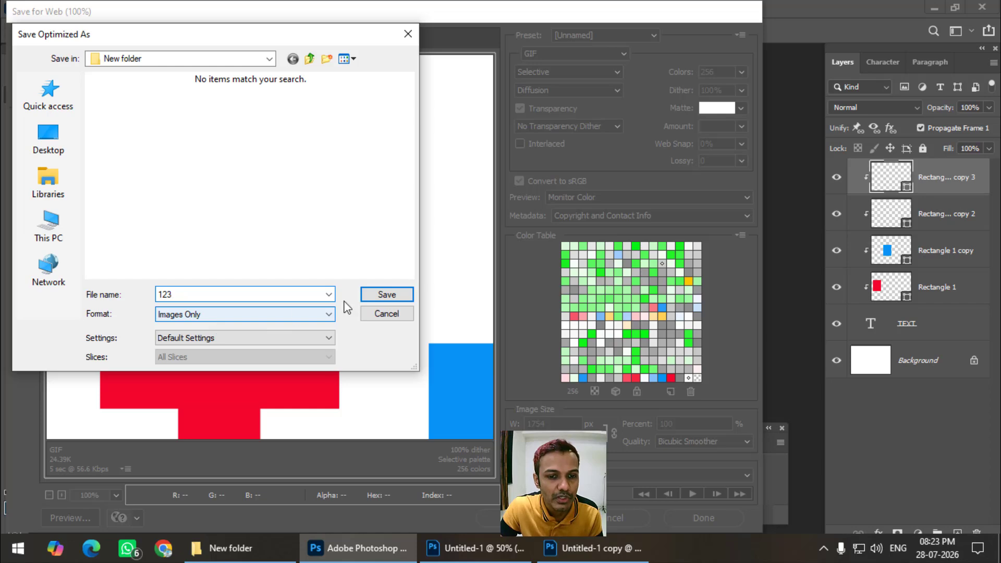
click(378, 297)
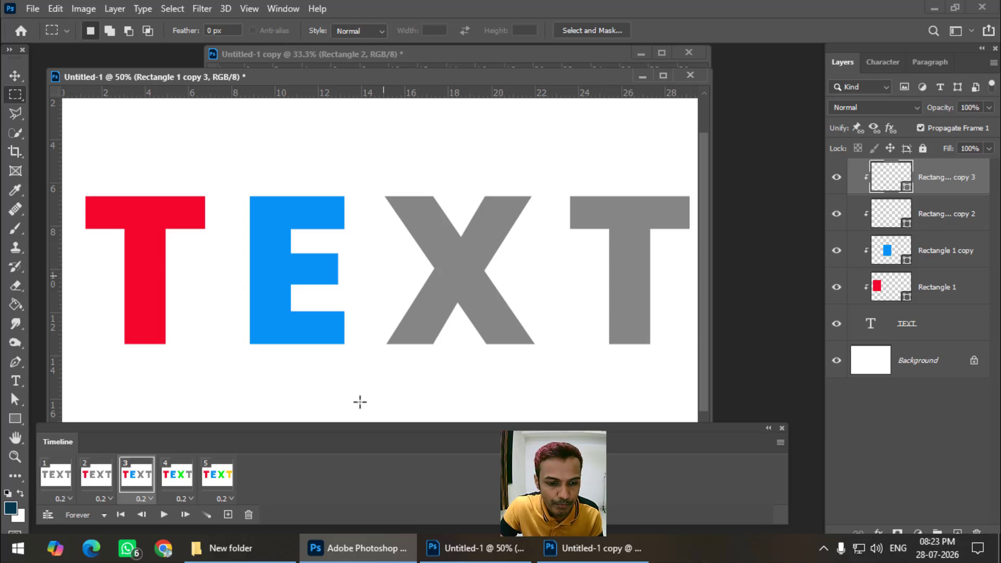
Step: Switch to File Explorer, refresh New folder, and watch the exported 123.gif in a maximized Photos window before closing it
click(224, 548)
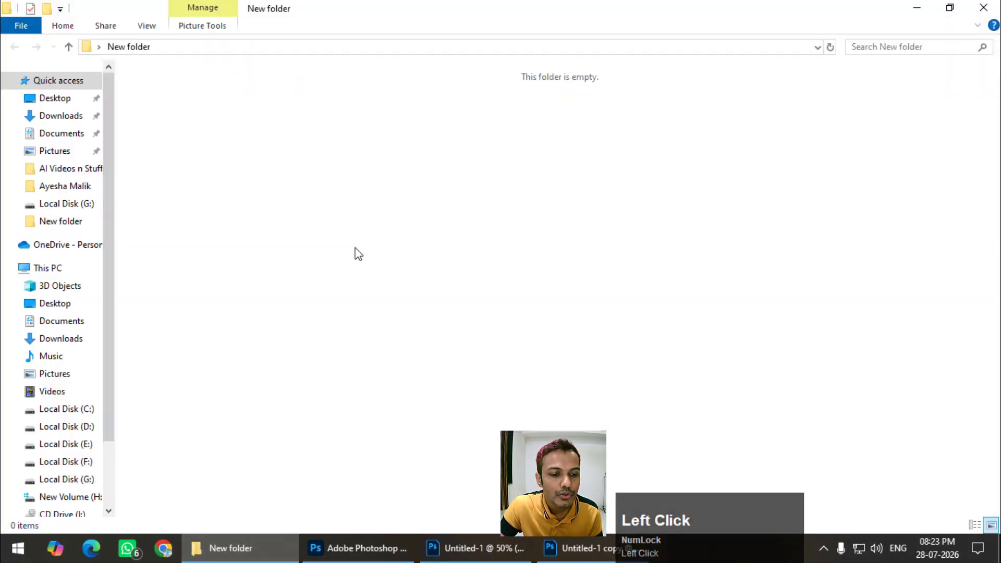
right_click(407, 242)
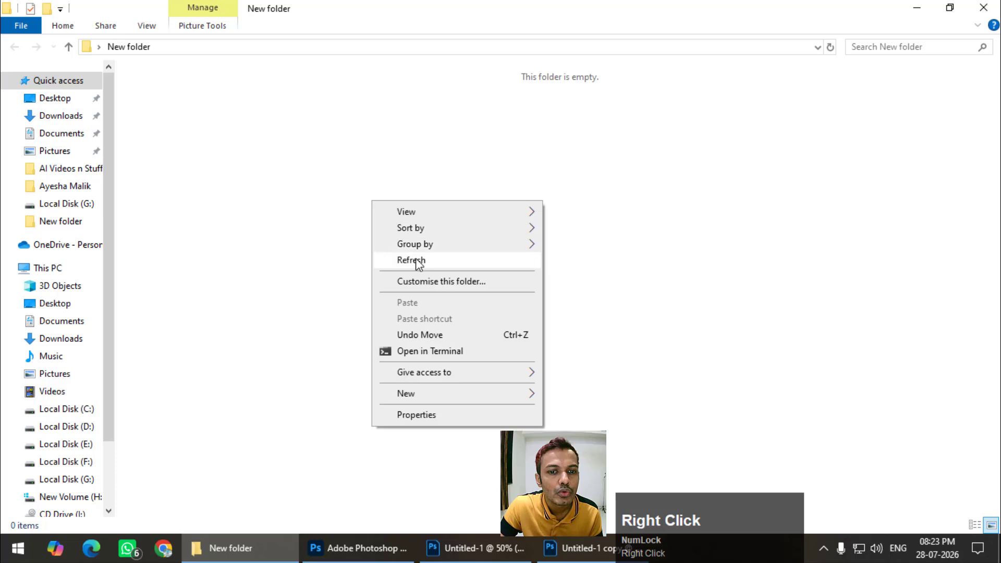
click(416, 261)
mouse_move(175, 120)
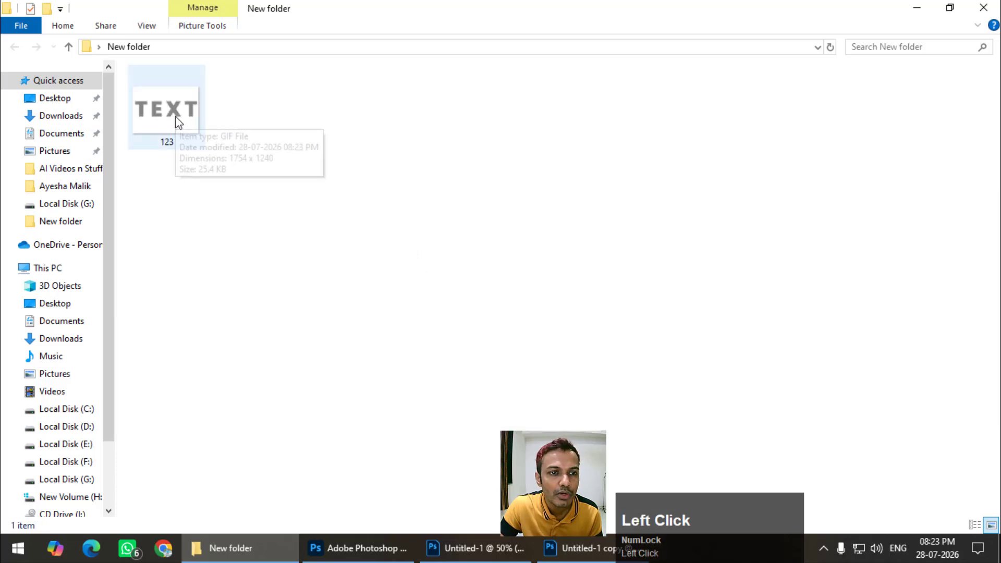
click(176, 117)
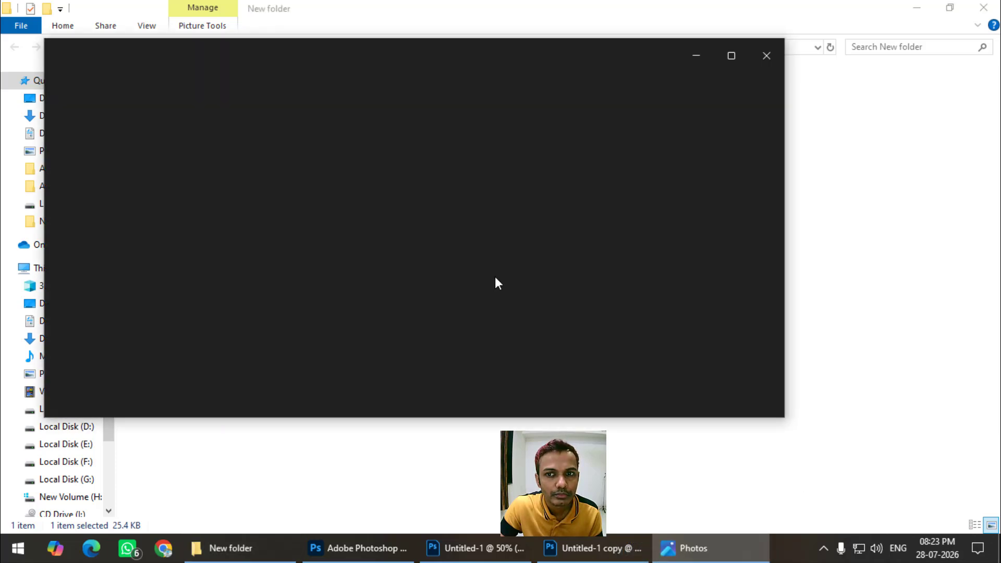
click(736, 61)
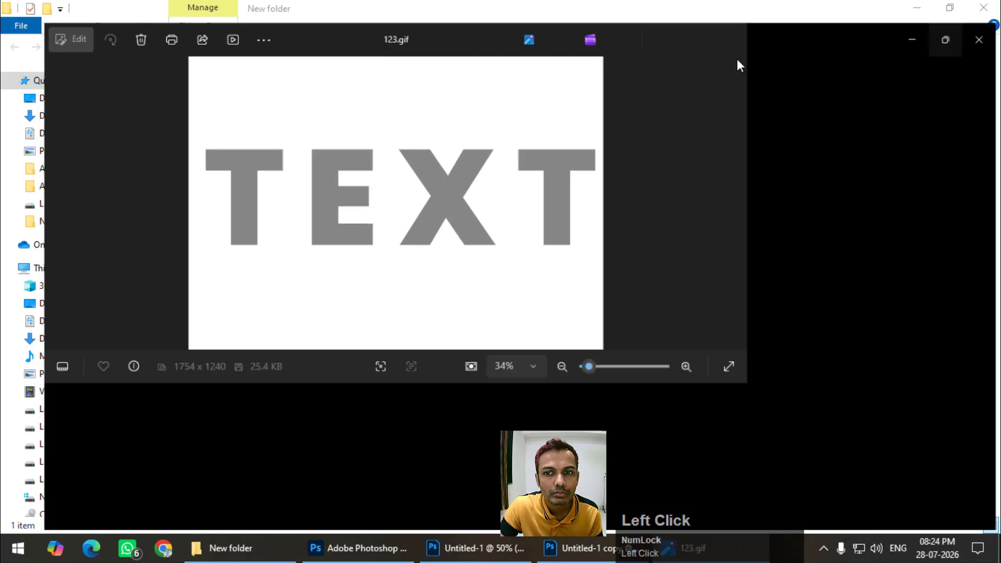
click(736, 57)
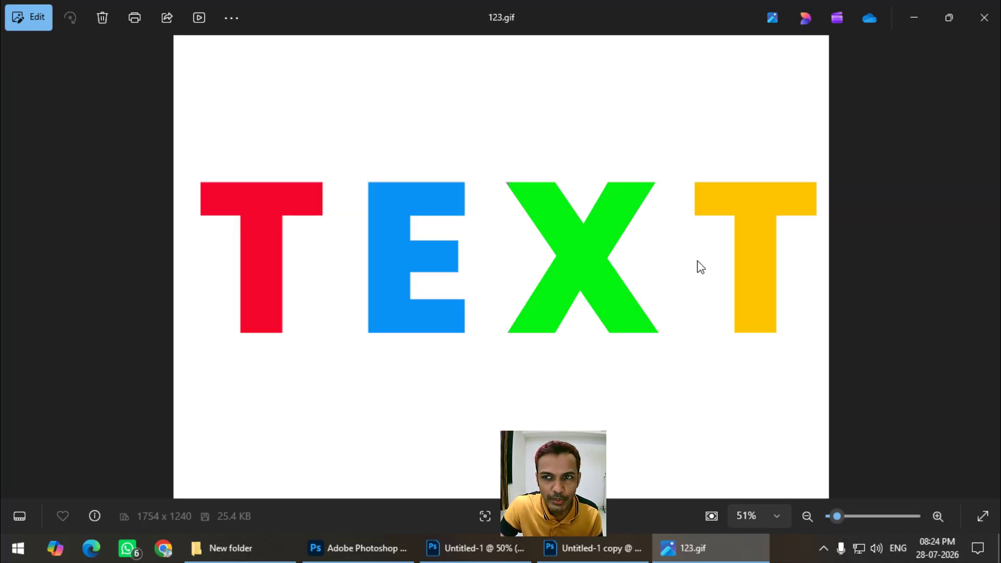
click(984, 17)
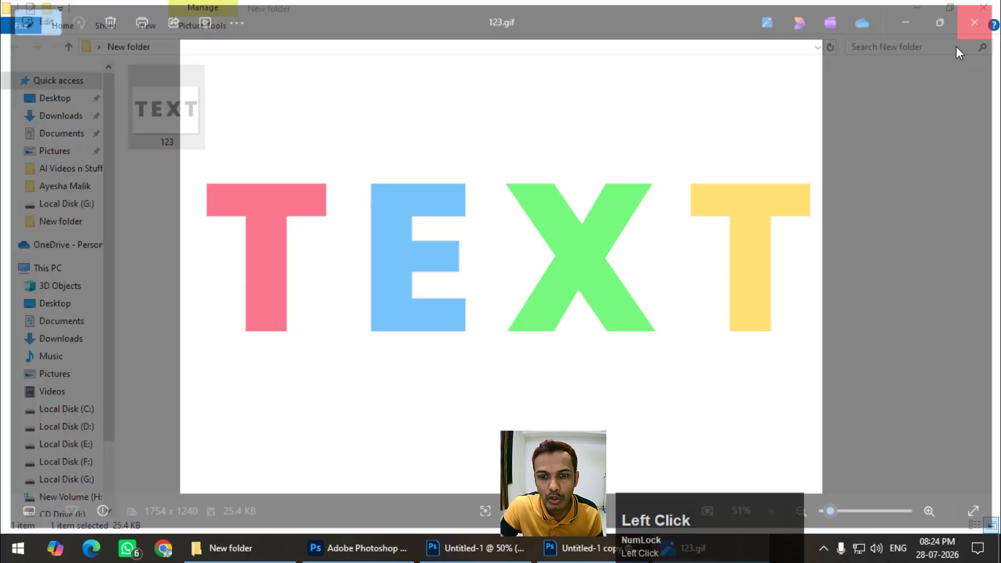
Step: Switch back to Photoshop, set the animation's looping to Forever, and select the first frame
click(386, 557)
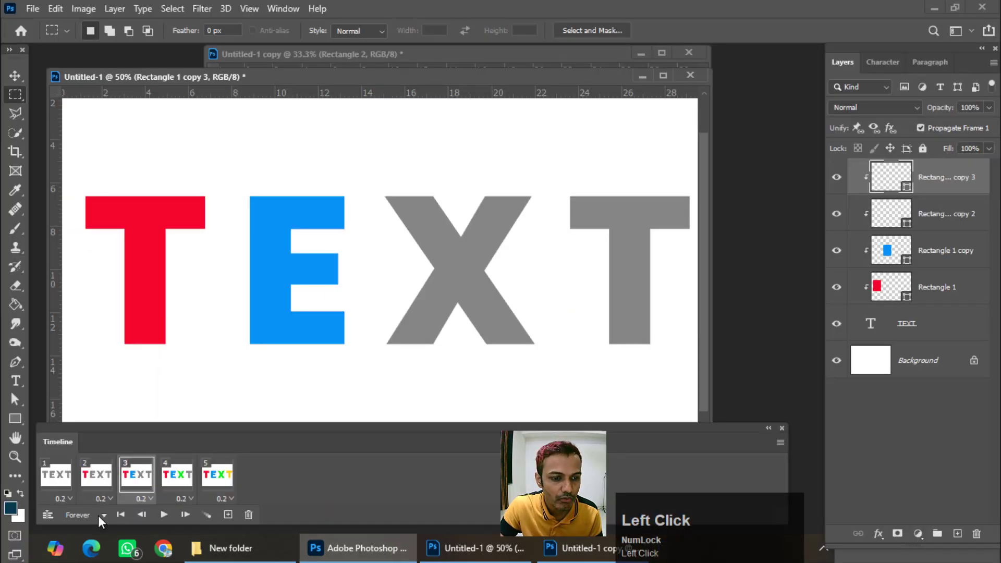
click(98, 516)
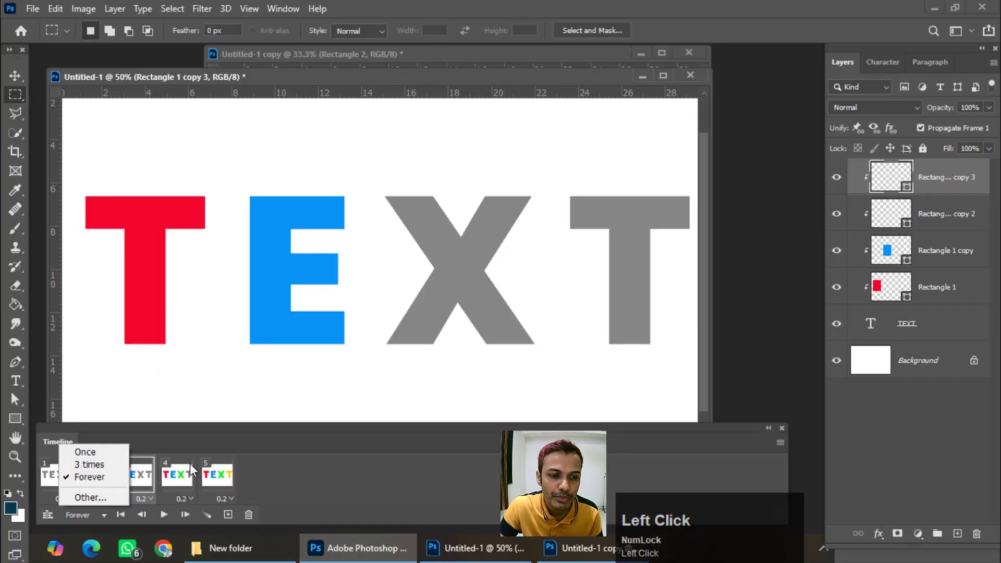
click(103, 484)
click(79, 516)
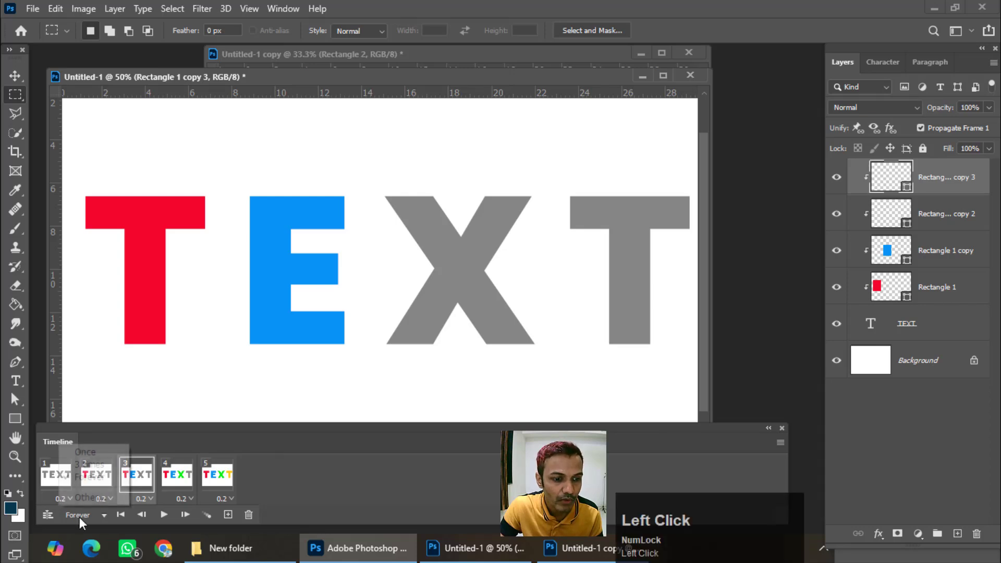
click(298, 466)
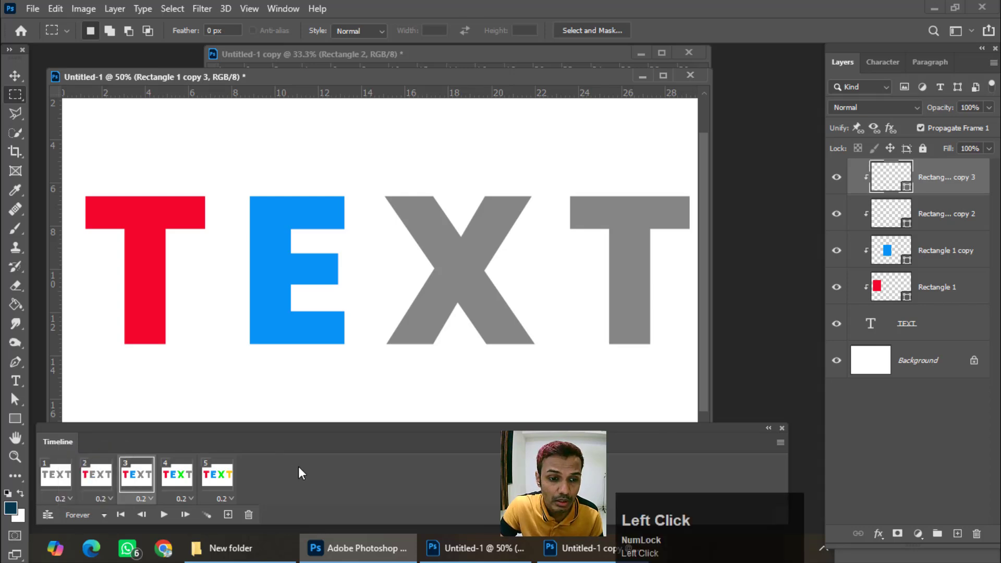
click(46, 477)
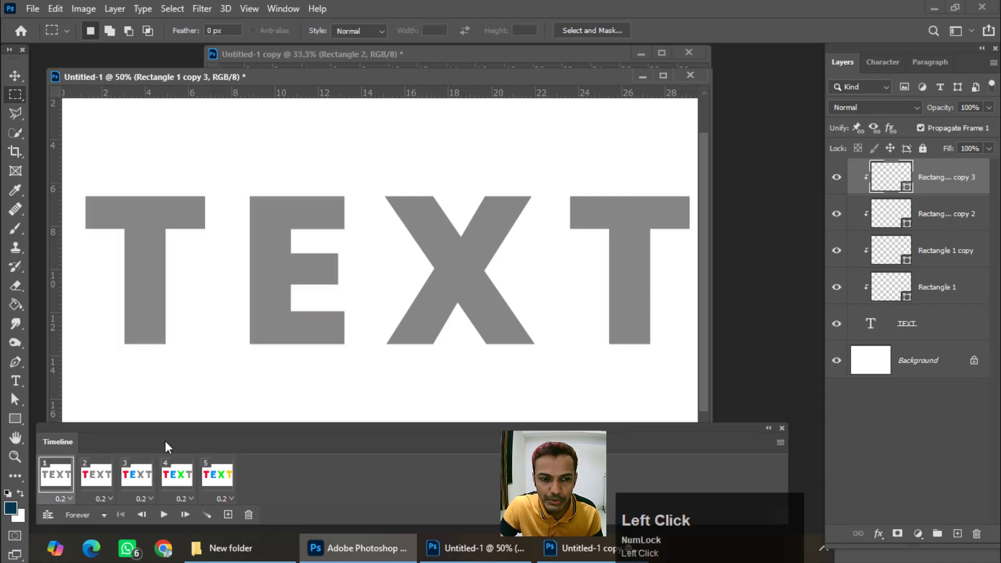
Step: Set up a video render of the TEXT animation named abc, using the H.264 format
click(37, 9)
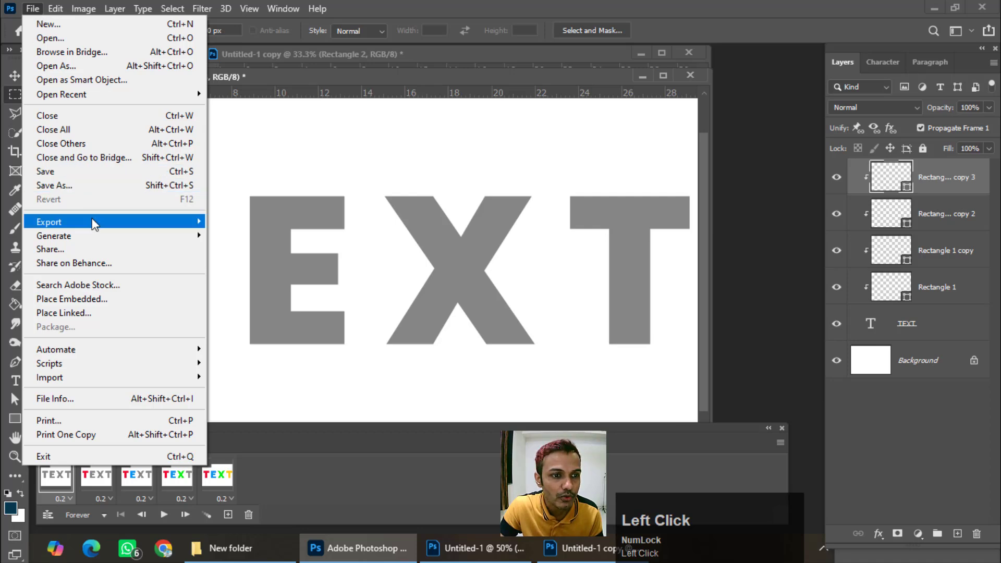
mouse_move(32, 221)
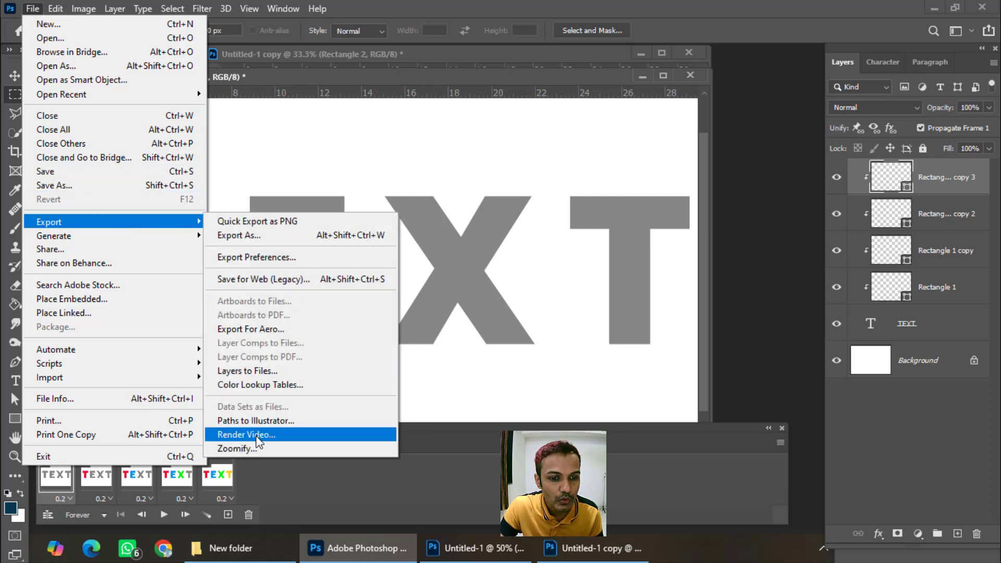
click(245, 435)
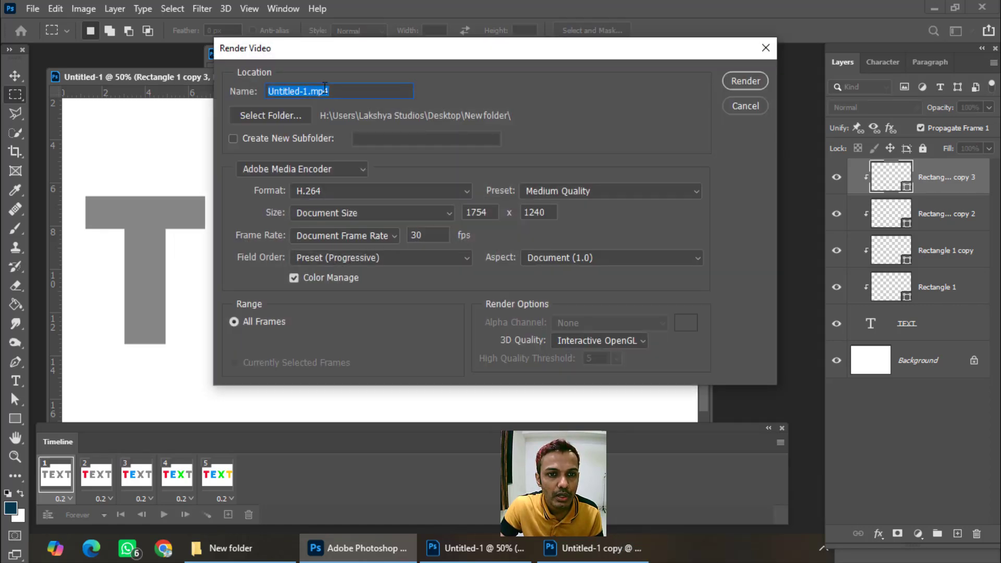
drag(325, 87, 234, 90)
text(abc)
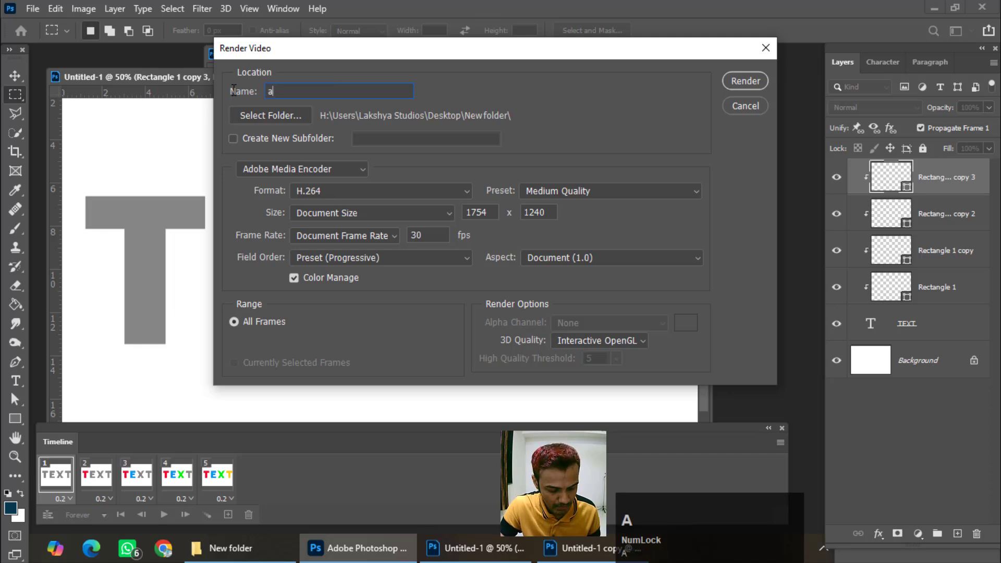
click(497, 87)
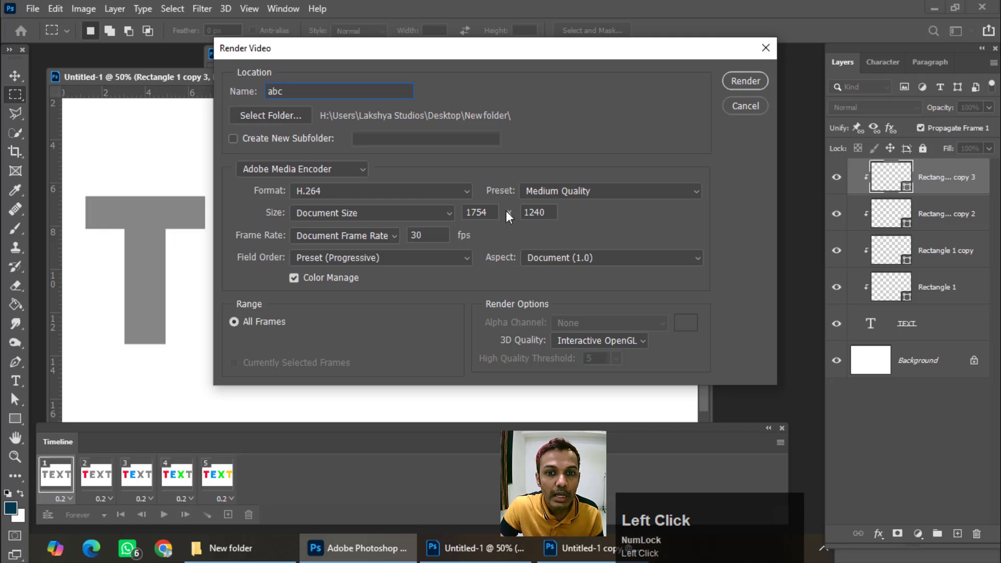
click(358, 189)
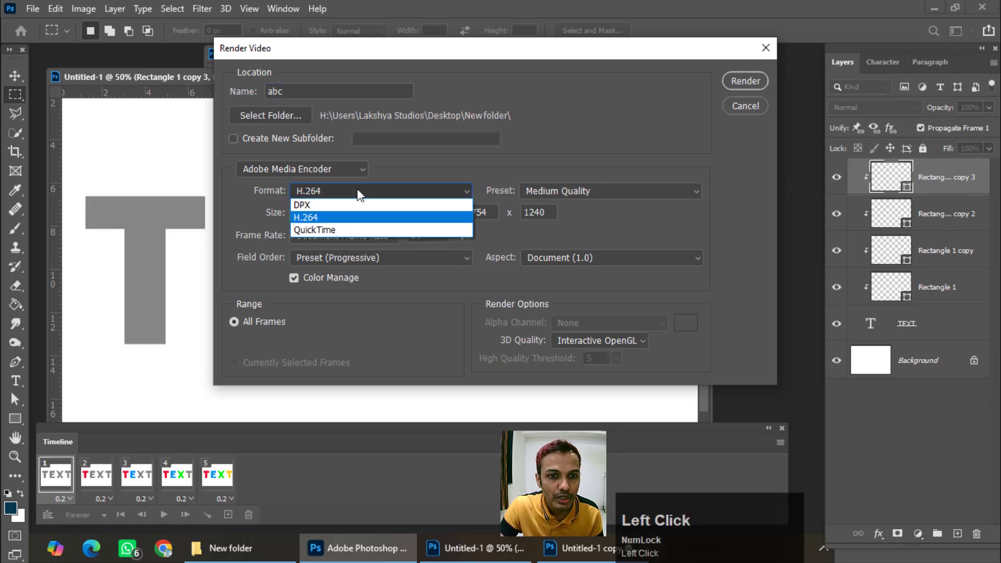
click(315, 218)
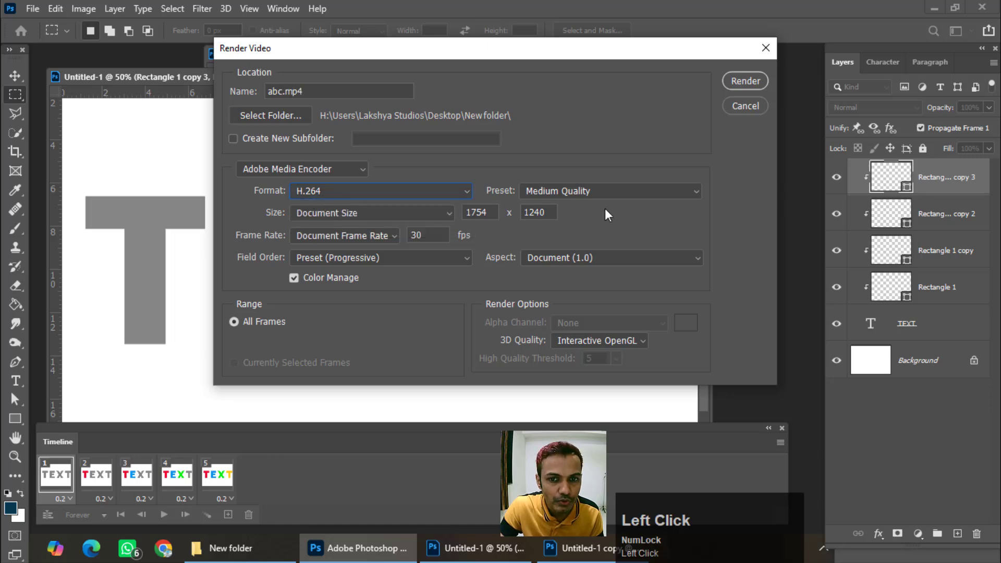
Step: Choose the YouTube SD 360p Widescreen 29.97 preset and render the video
click(543, 191)
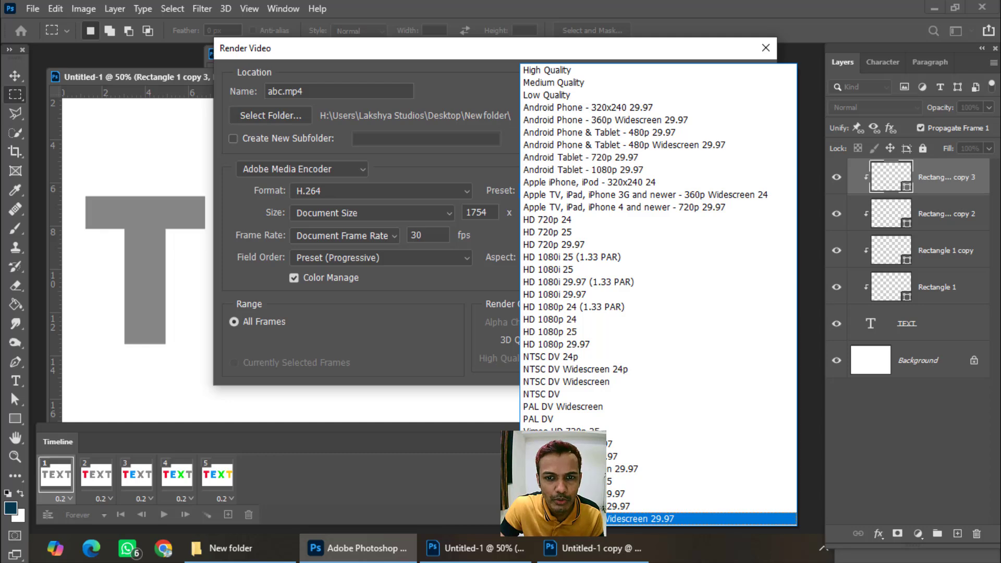
click(553, 519)
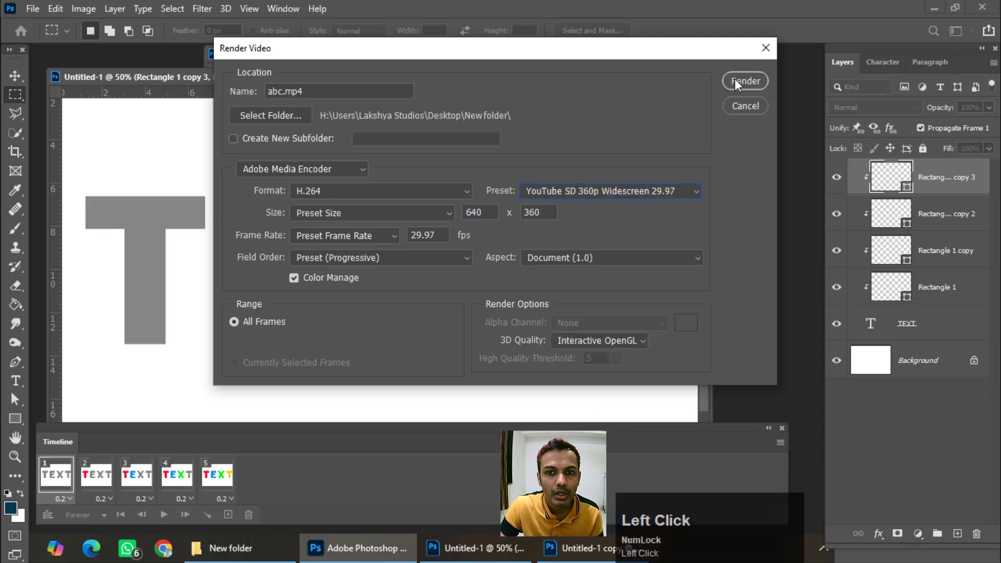
click(746, 82)
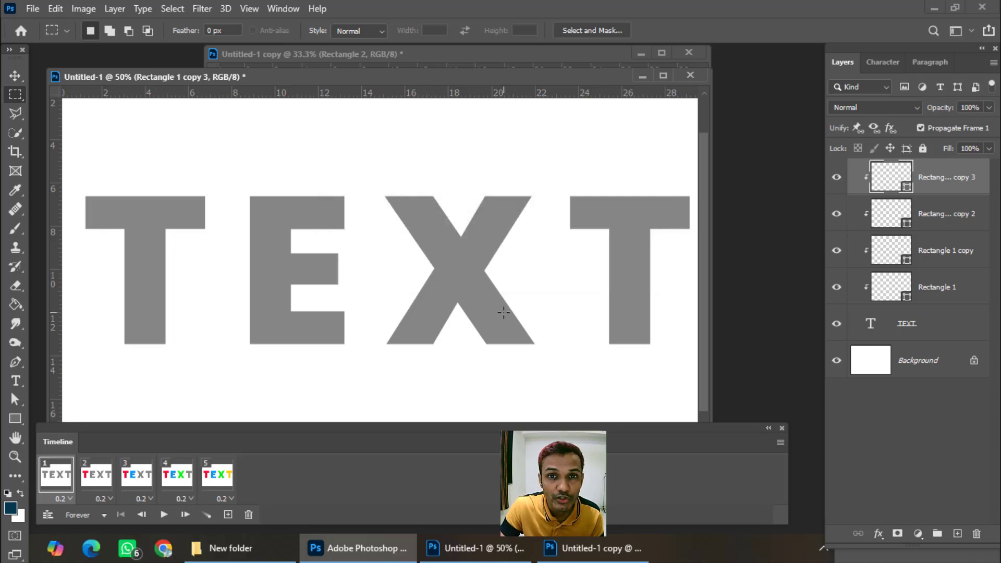
Step: Switch to New folder in File Explorer and open the exported abc video with VLC media player
click(276, 540)
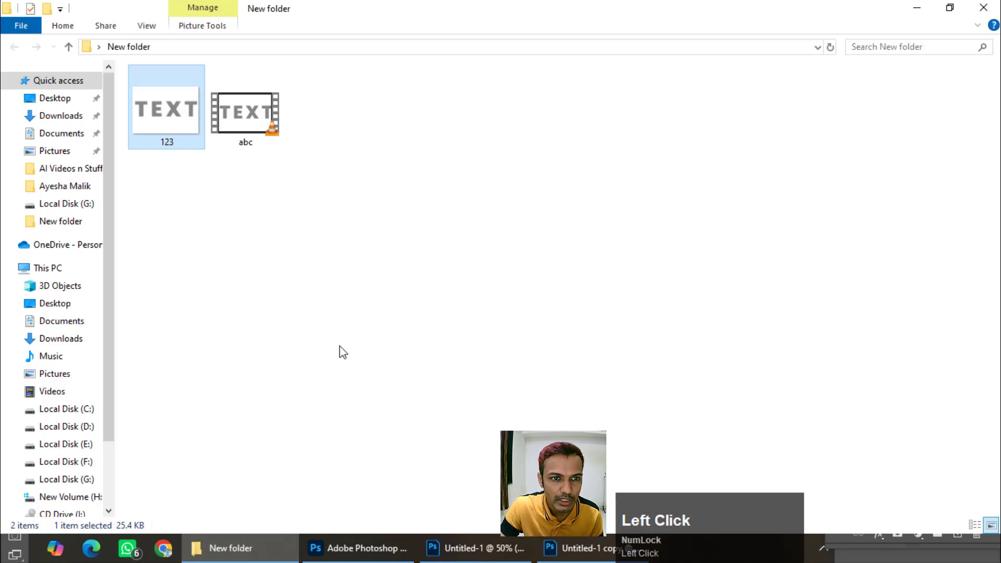
right_click(235, 111)
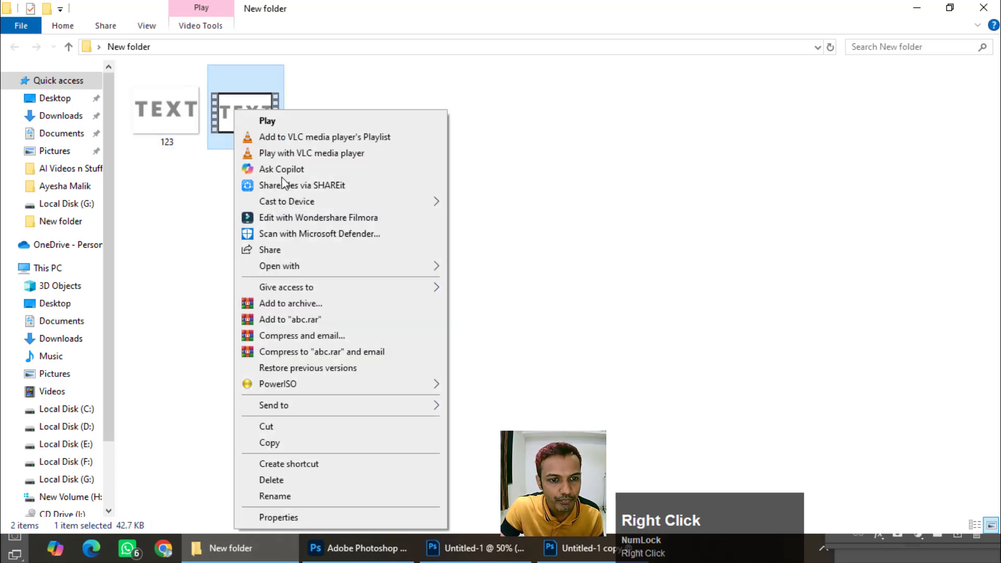
mouse_move(335, 272)
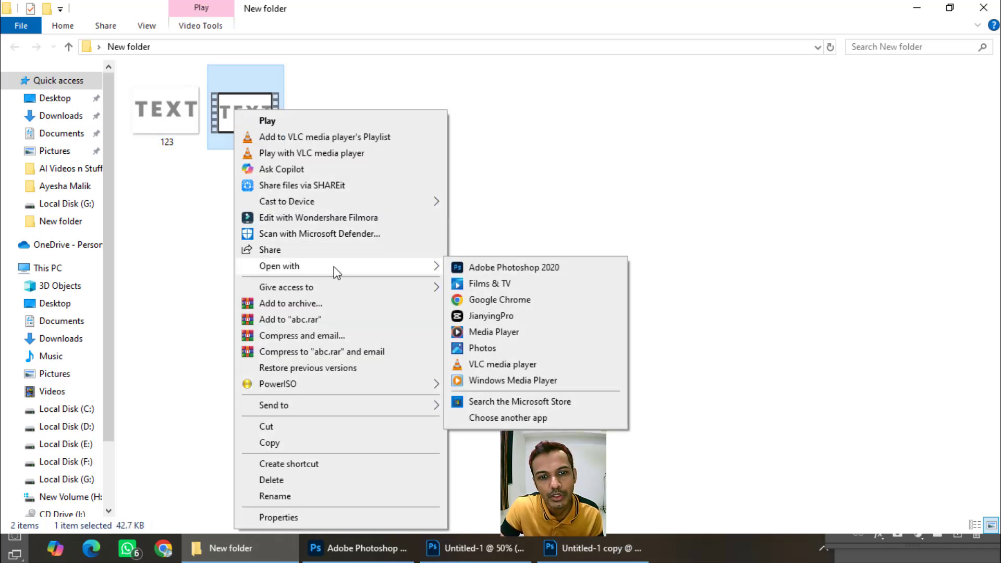
click(509, 365)
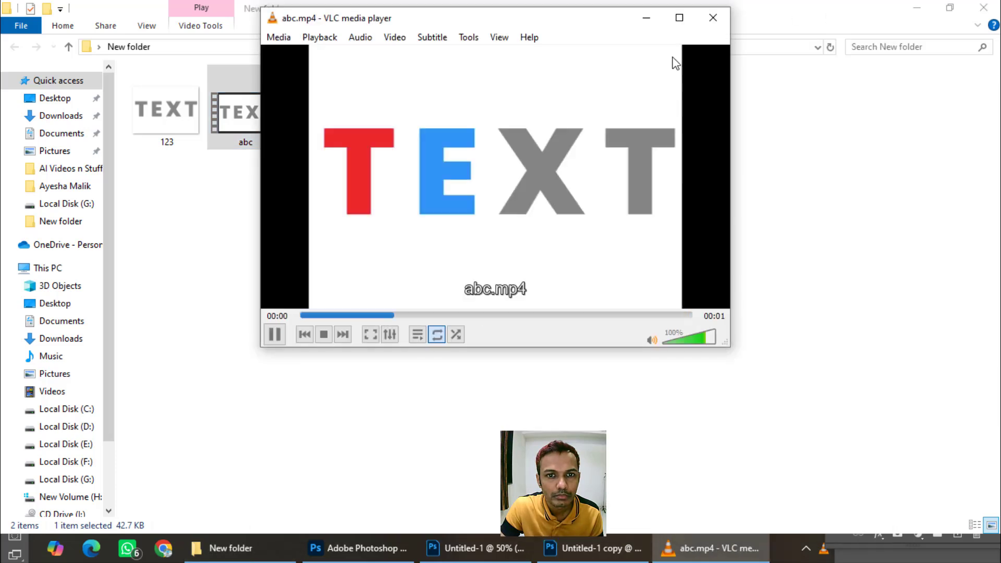
Step: Watch abc.mp4 in a maximized and then restored VLC window, and close the player
click(680, 19)
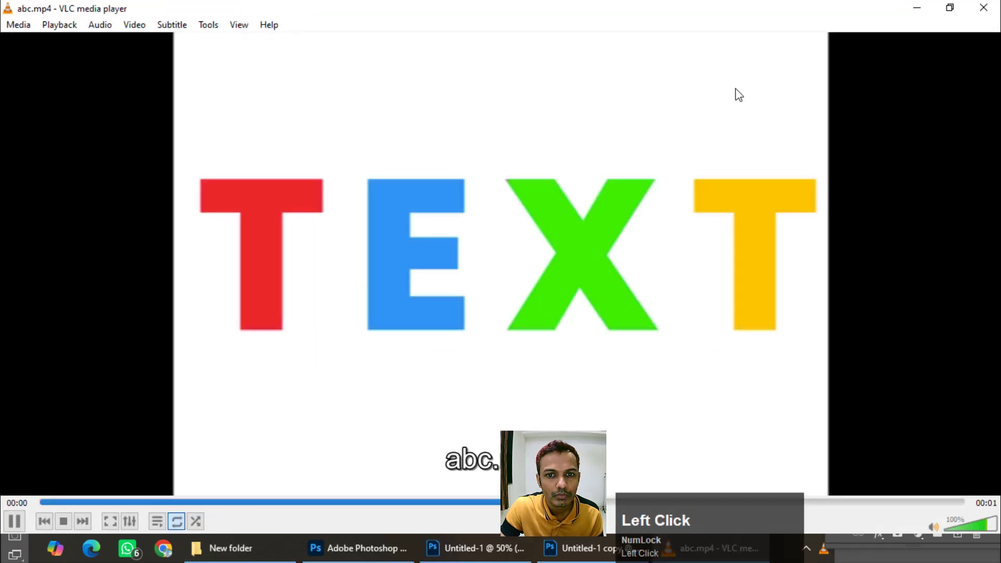
double_click(620, 172)
double_click(621, 172)
click(950, 7)
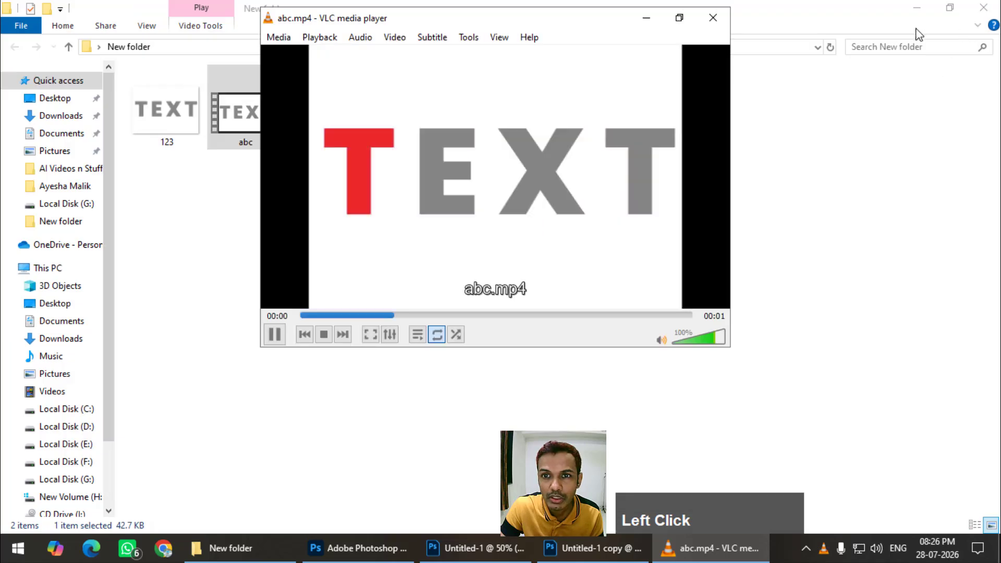
drag(488, 16, 317, 32)
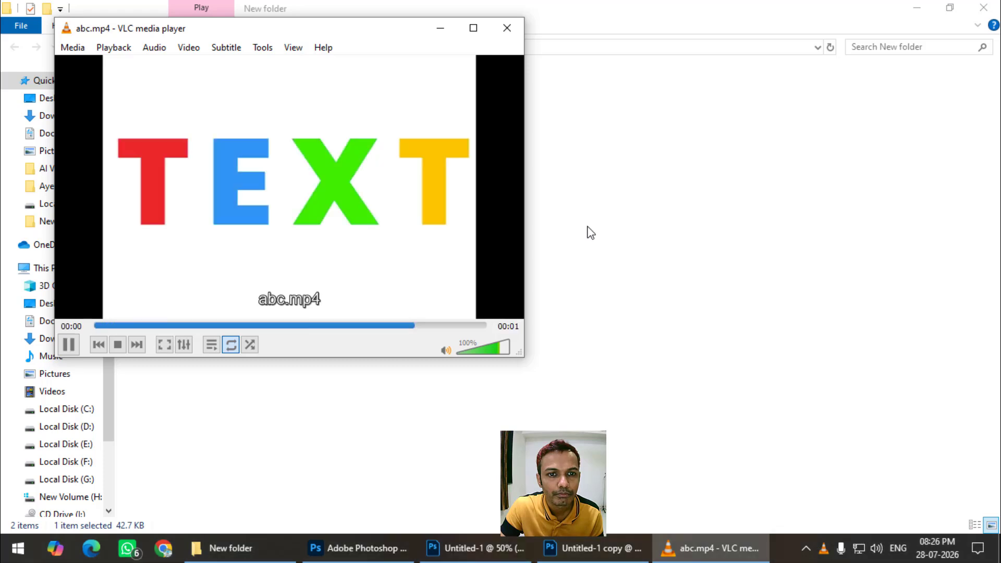
click(505, 36)
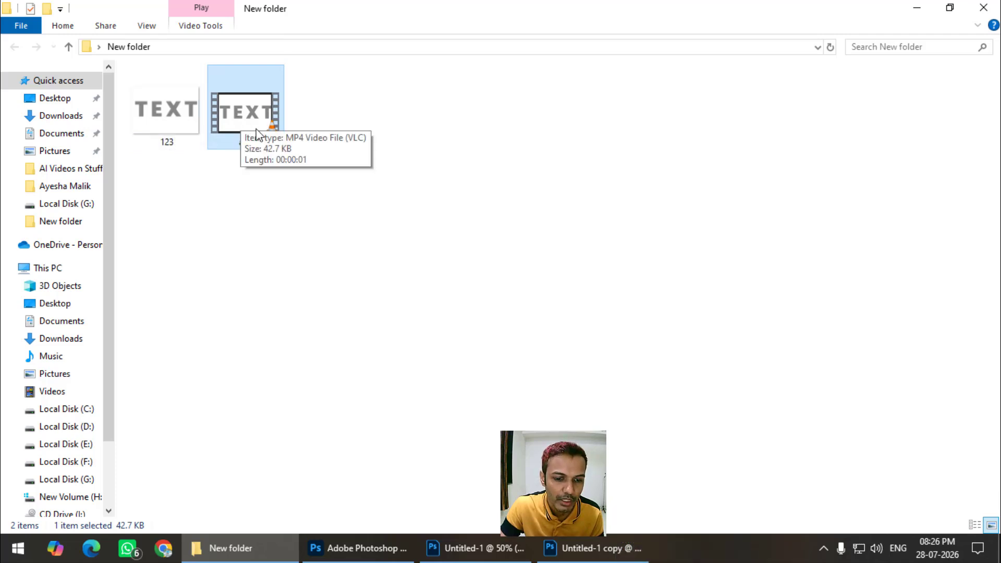
Step: Switch back to Photoshop, bring the LOADING document to the front, and widen its window
click(444, 554)
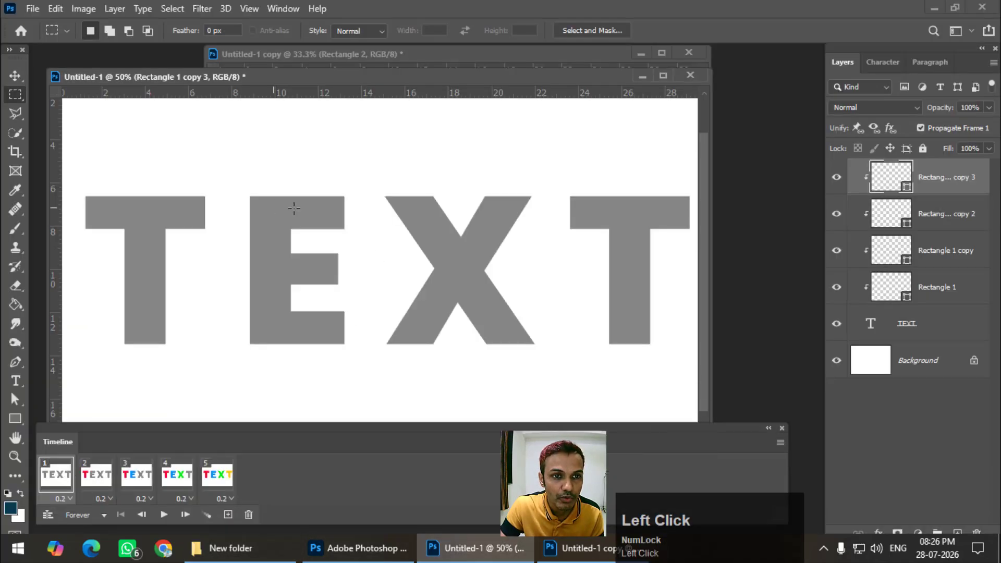
drag(269, 80, 263, 96)
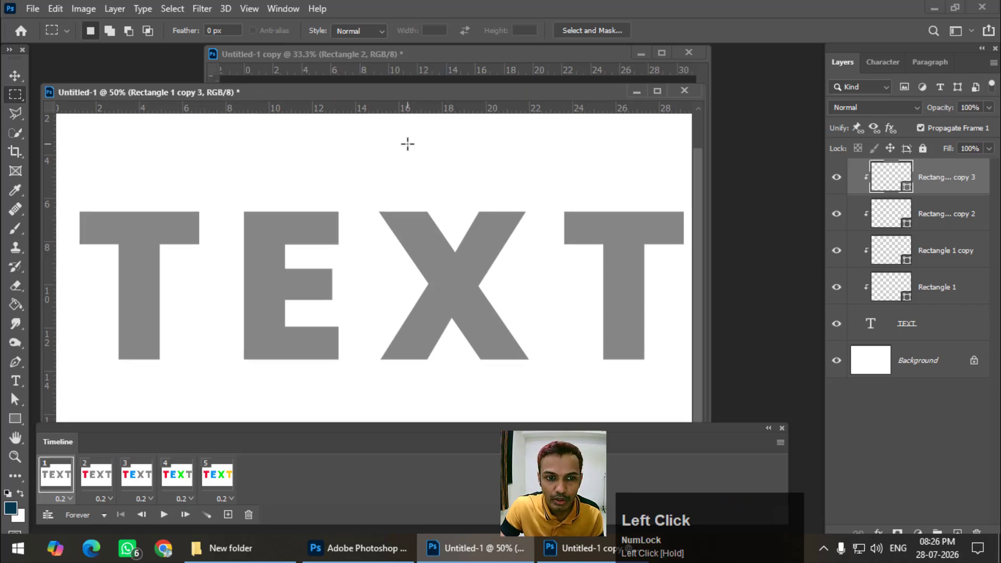
click(266, 78)
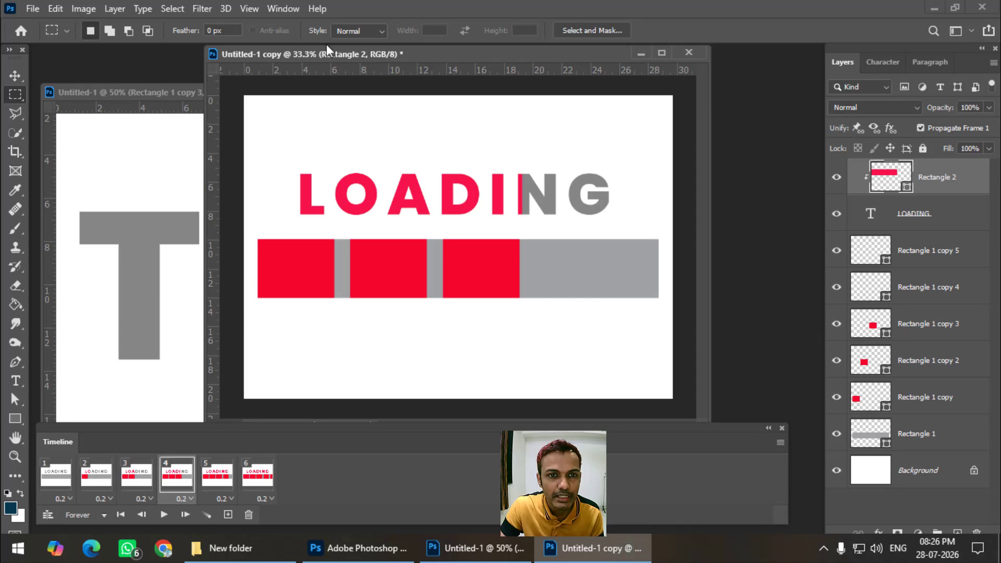
ctrl+click(389, 190)
key(ctrl+equal)
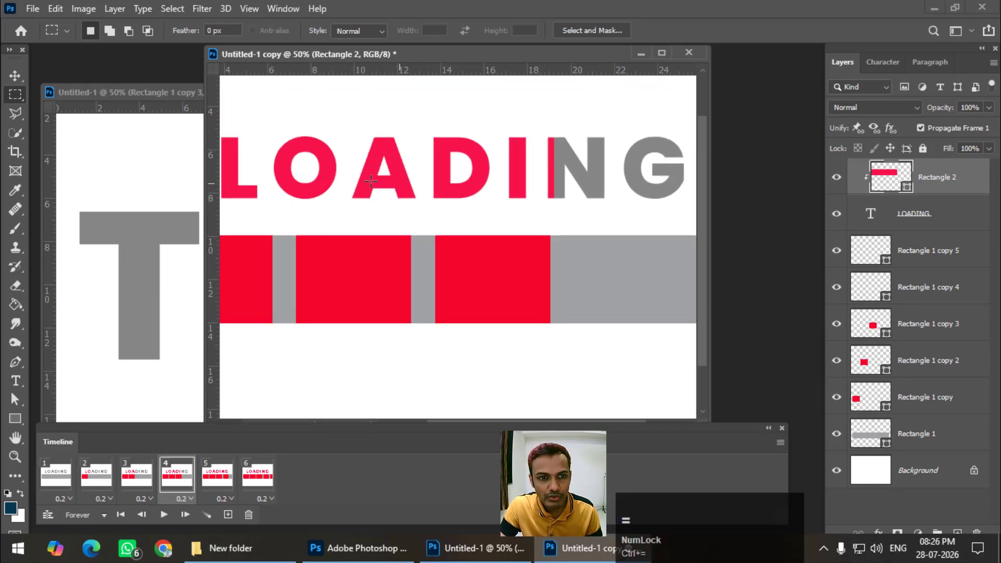
drag(203, 196, 86, 196)
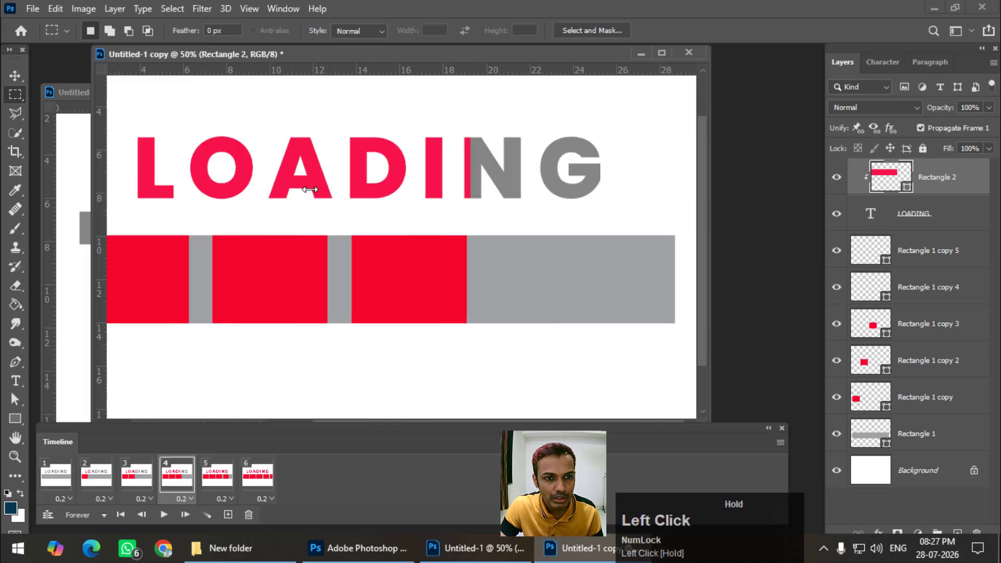
key(ctrl+minus)
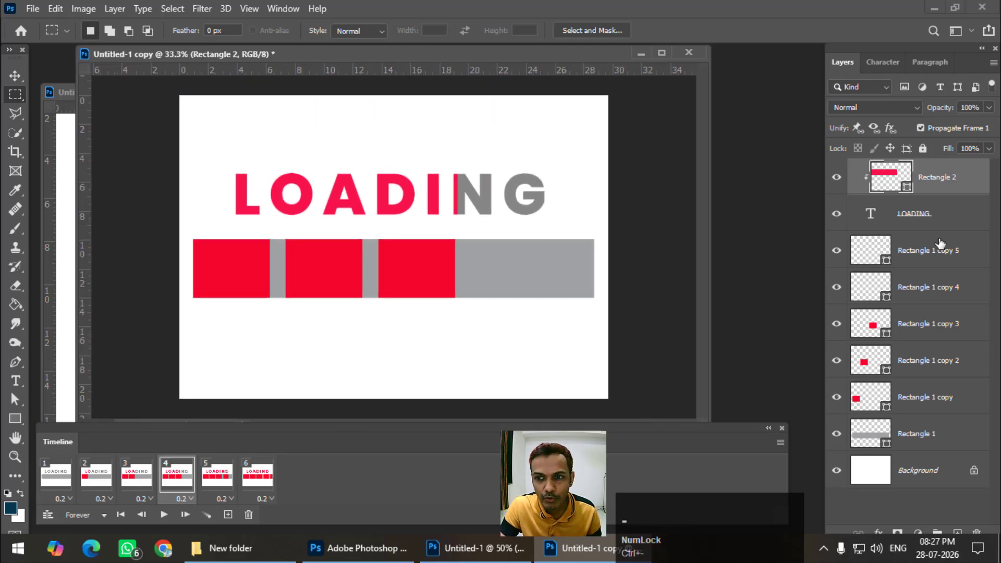
Step: Delete all layers above the Background in the LOADING document, from Rectangle 2 down to Rectangle 1
scroll(951, 271, down, 1)
shift+click(937, 434)
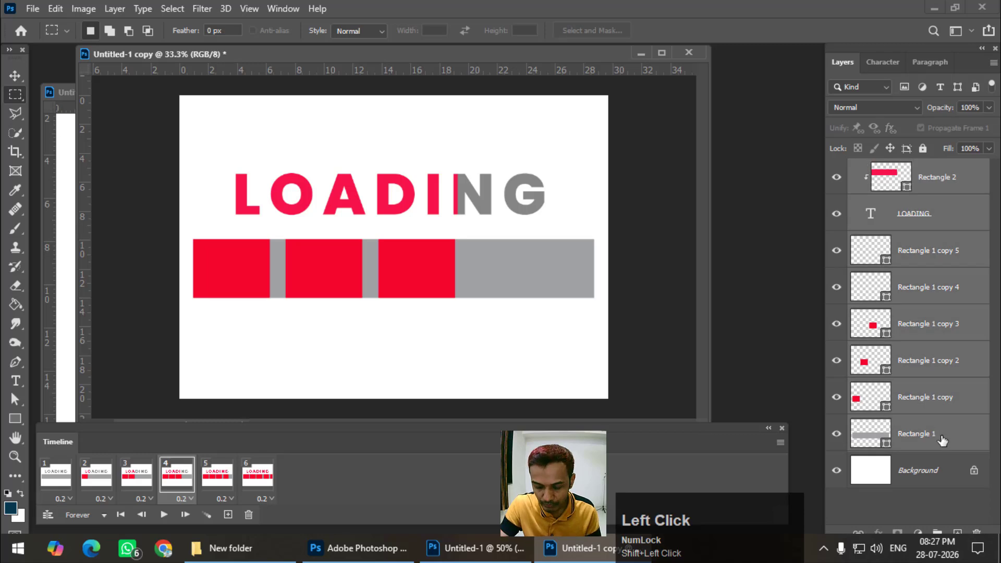
key(Delete)
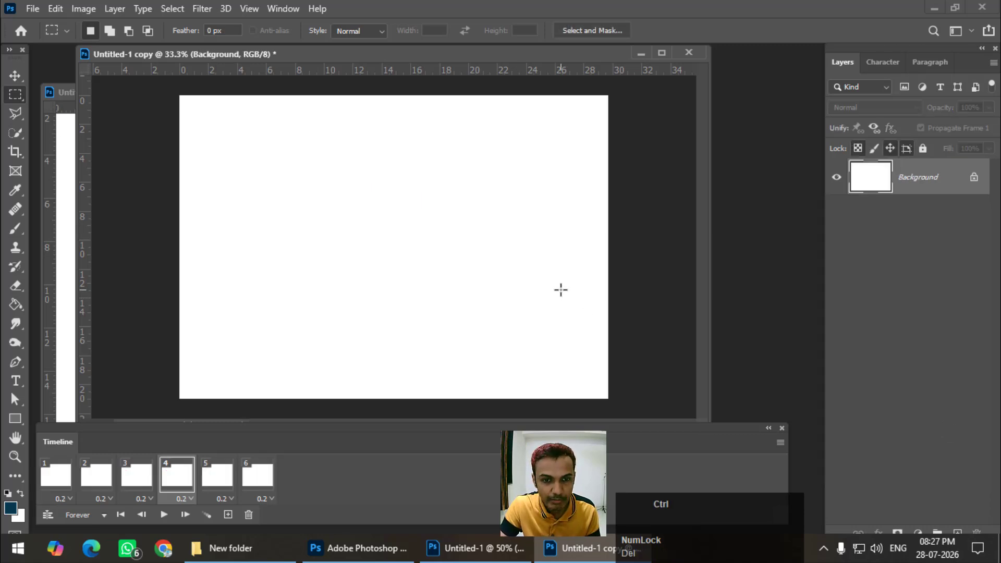
Step: Draw a wide horizontal rectangle shape about 1604 by 244 px across the canvas, slightly below its middle
key(ctrl+minus)
click(16, 418)
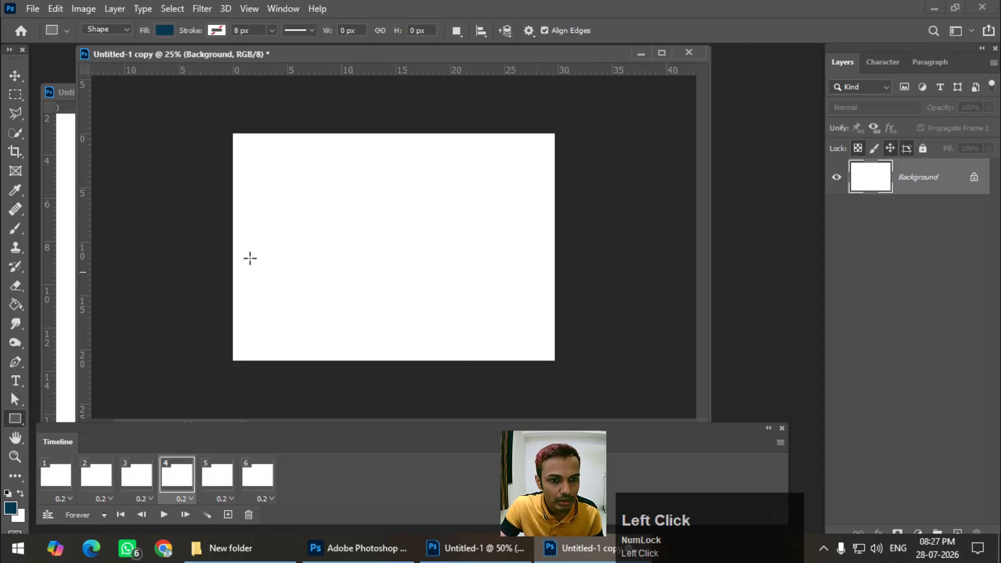
drag(245, 246, 538, 290)
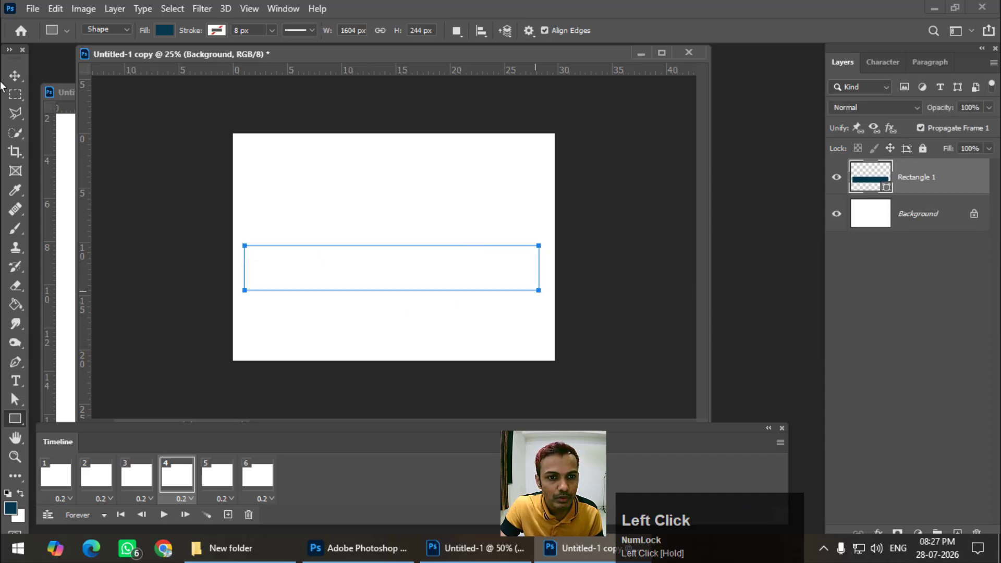
click(14, 75)
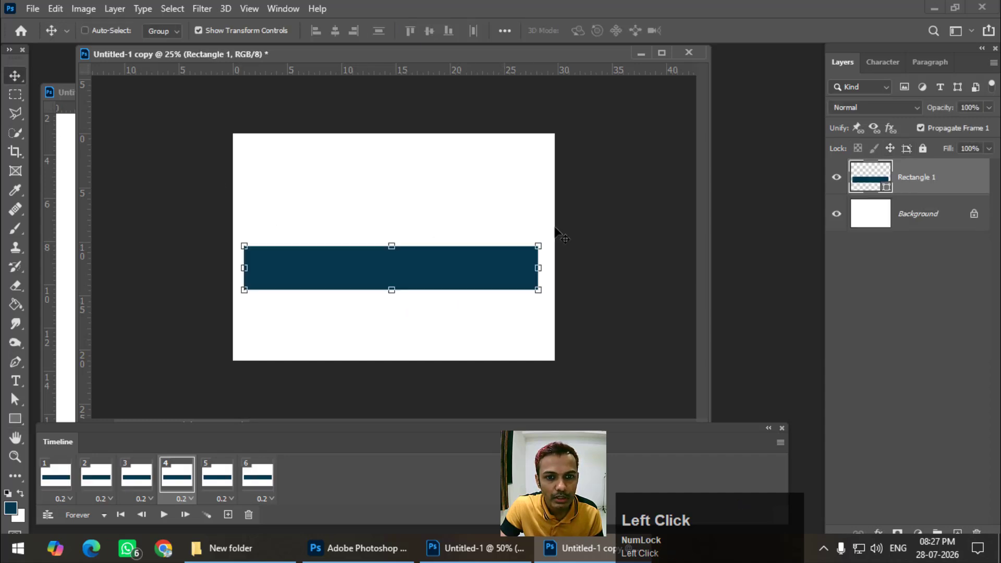
Step: Recolour the bar to light grey #b3b3b3 and duplicate its layer
double_click(874, 179)
drag(620, 227, 611, 220)
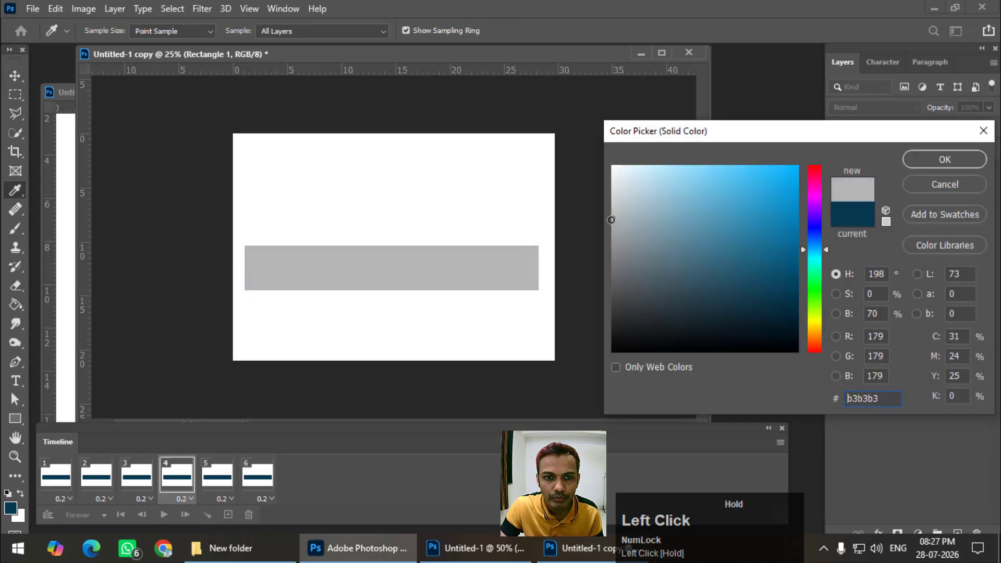
click(954, 166)
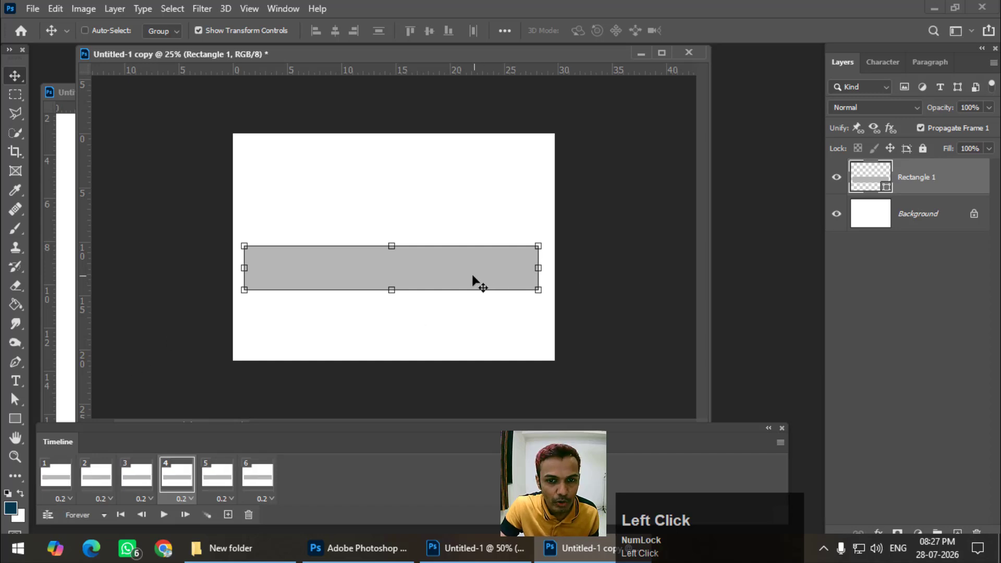
alt+drag(458, 279, 498, 277)
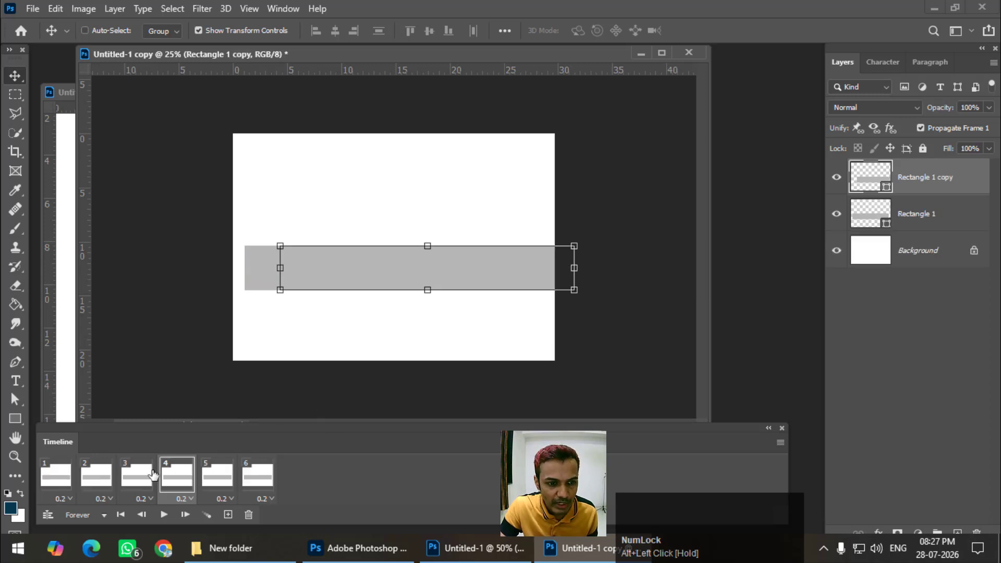
Step: Delete animation frames 2 to 6, keeping only the first frame
click(97, 484)
shift+click(258, 490)
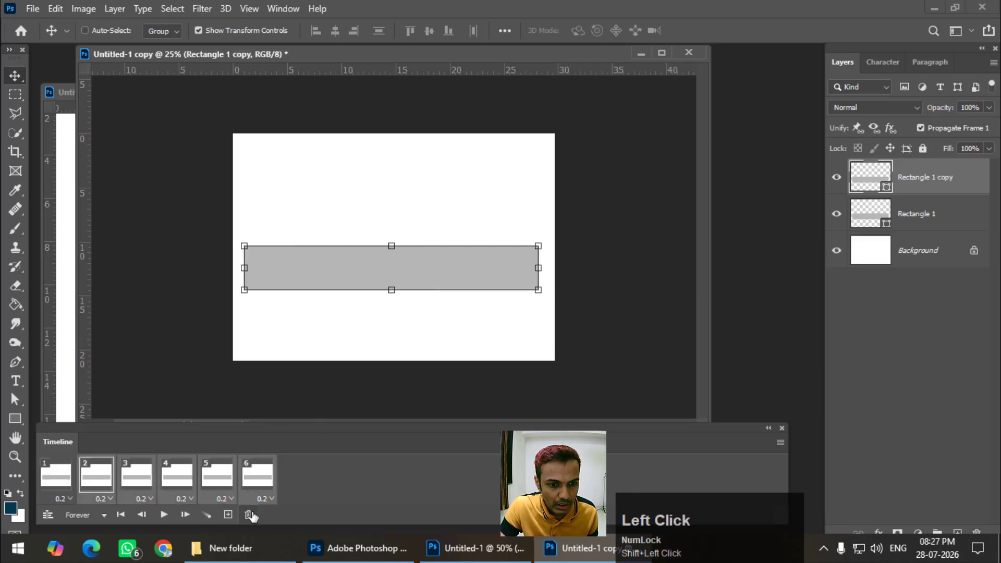
click(249, 515)
click(433, 215)
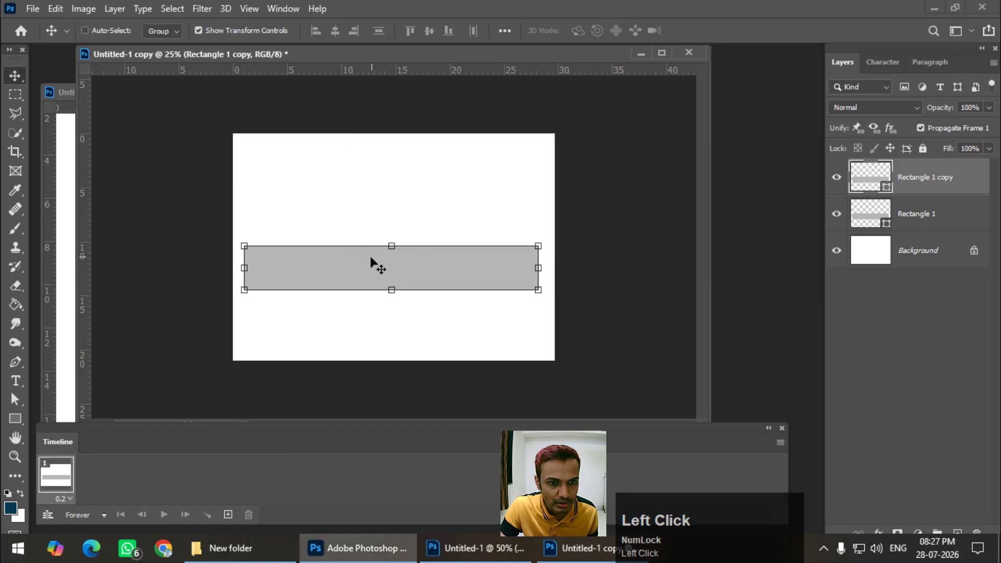
key(shift)
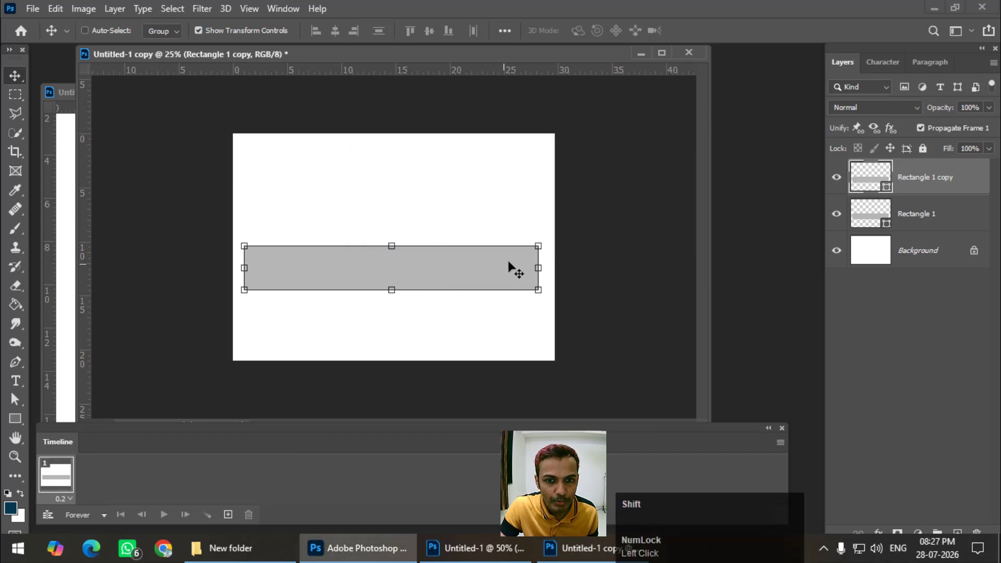
Step: Narrow the duplicated bar to about 18% of its width at the grey bar's left end and recolour it red
drag(502, 270, 297, 278)
key(Return)
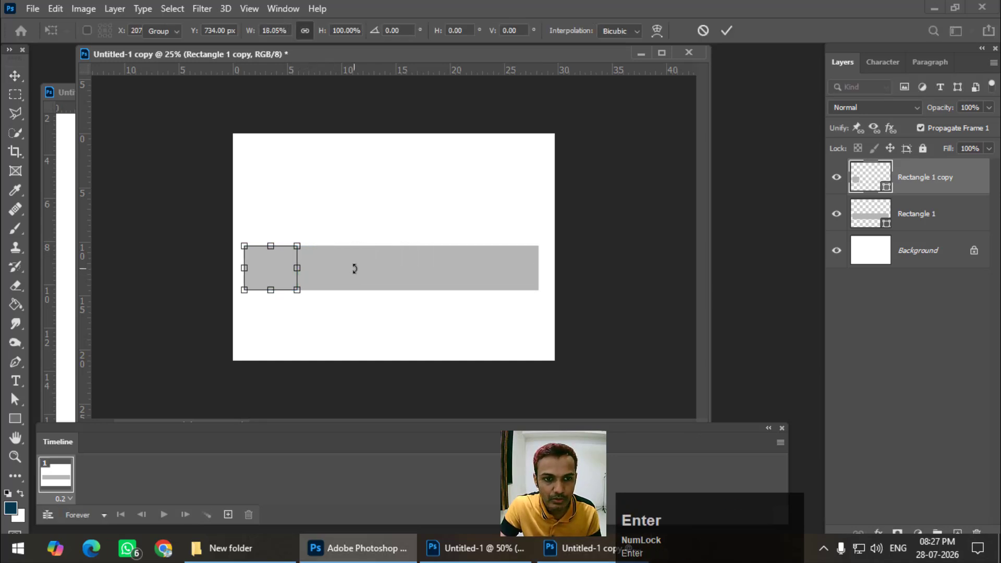
click(869, 167)
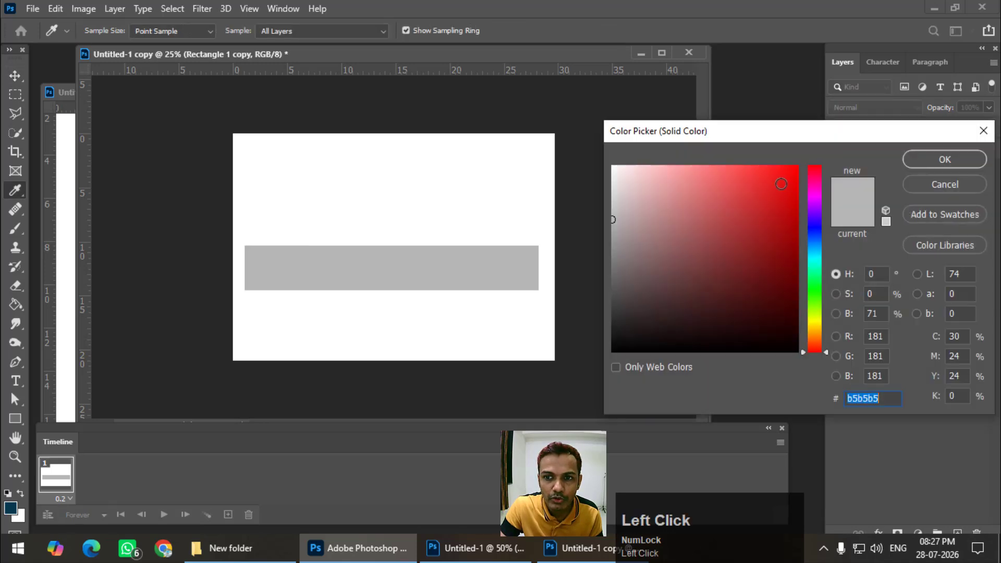
click(782, 176)
click(928, 159)
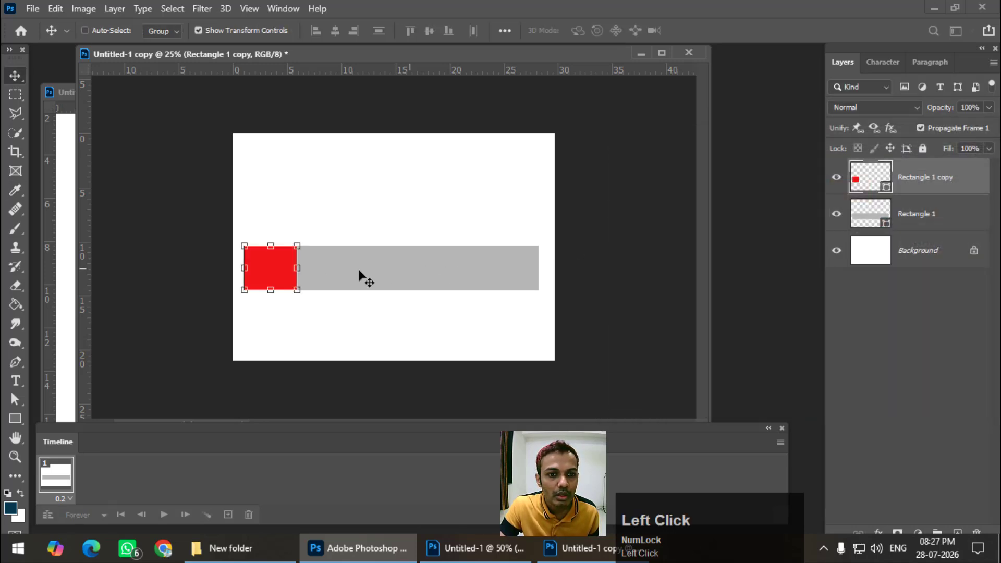
Step: Duplicate the red block four times along the grey bar with even gaps, narrowing the last copy to about 70% width to end flush
drag(277, 282, 509, 272)
drag(488, 259, 504, 267)
key(Return)
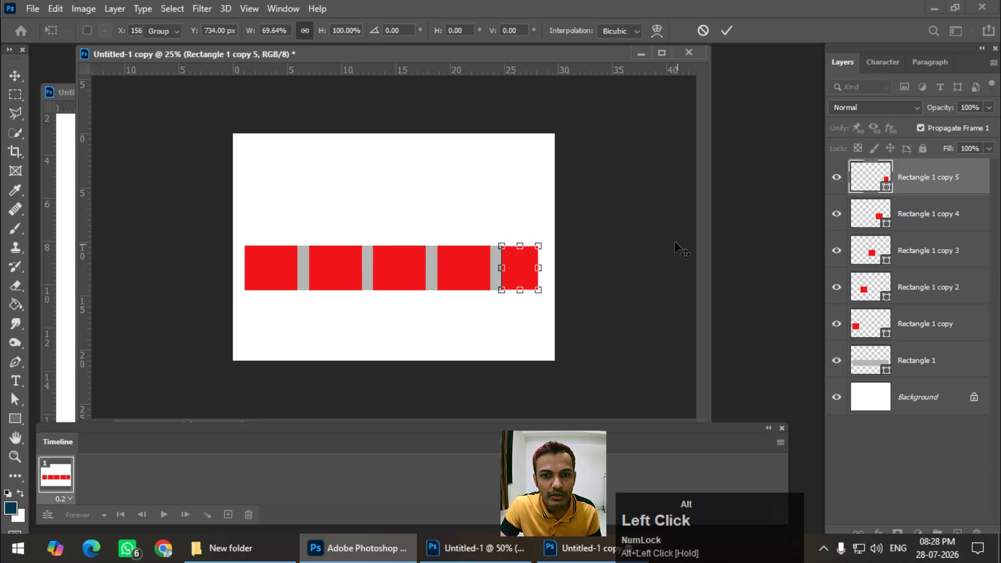
Step: Add the text LOADING on the canvas above the bar
click(15, 95)
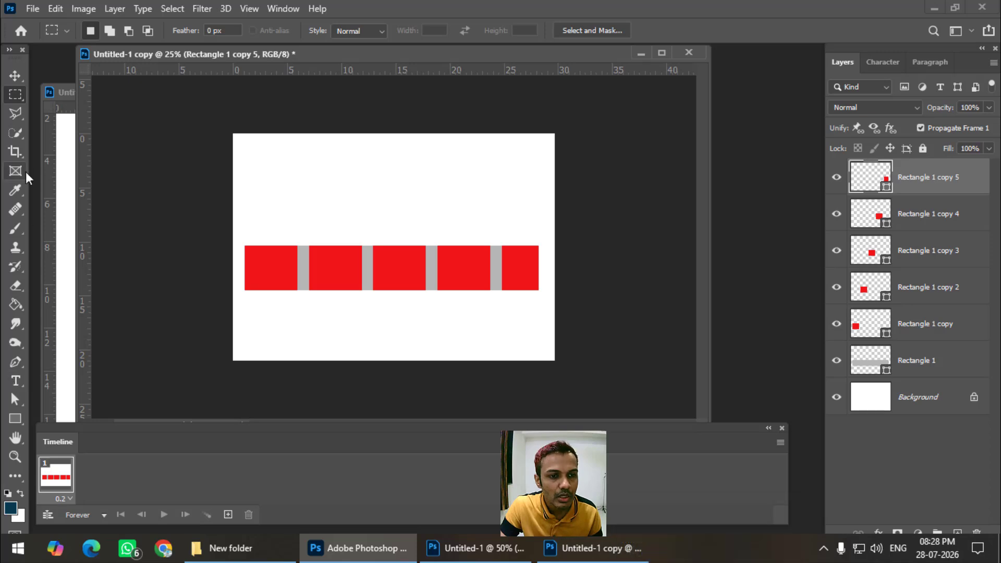
click(15, 381)
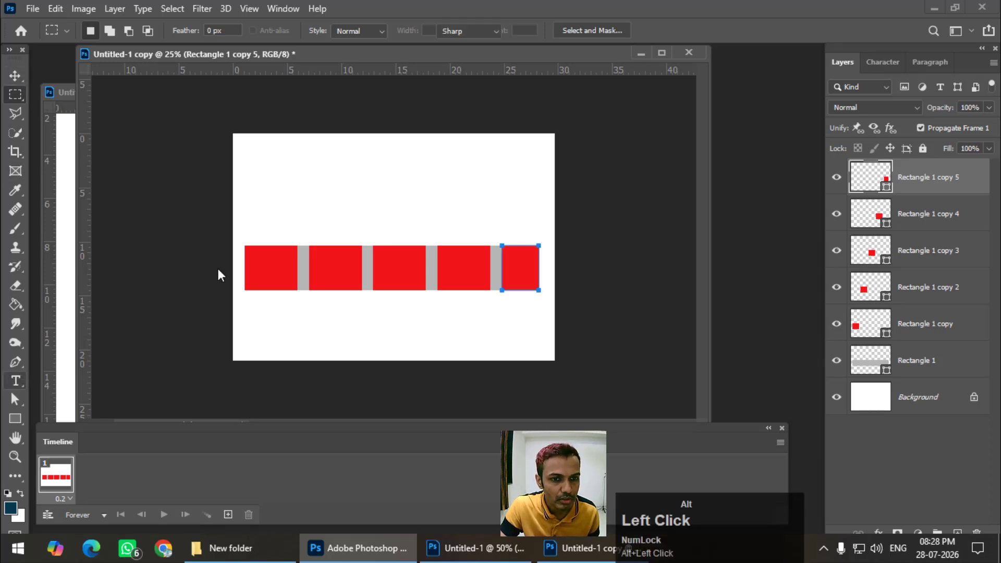
click(459, 194)
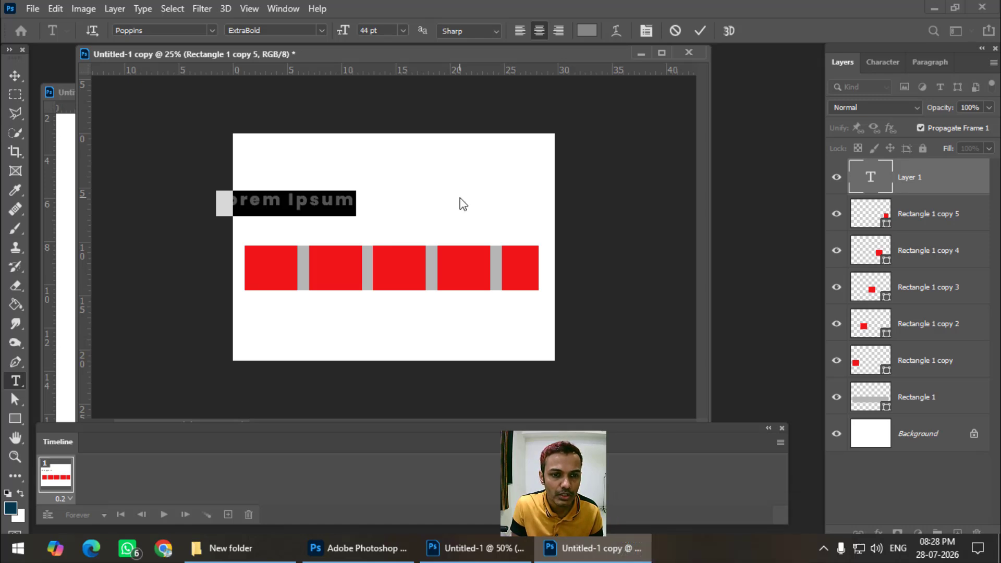
text(LOADING)
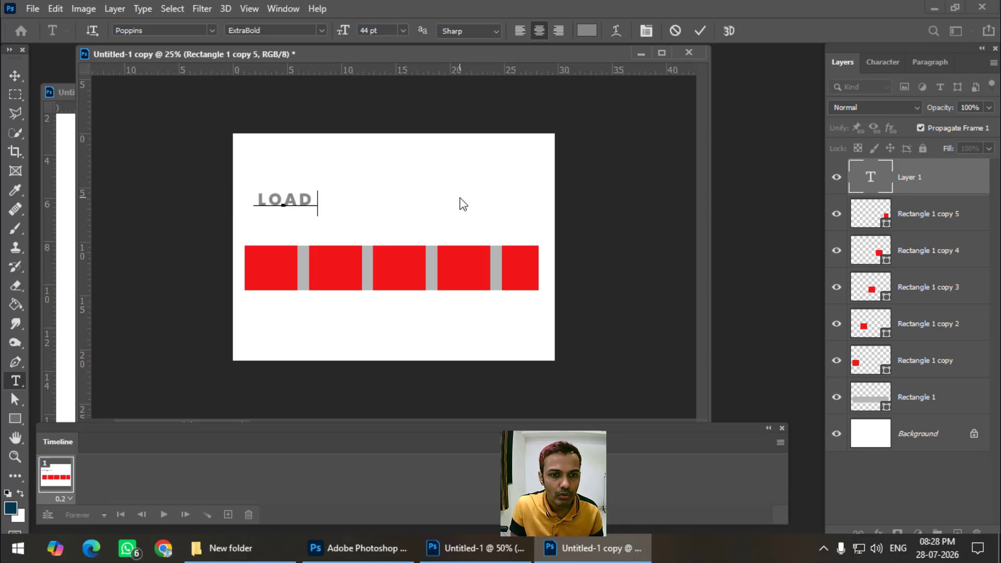
Step: Enlarge the LOADING text to nearly the bar's width and centre it just above the bar
click(15, 76)
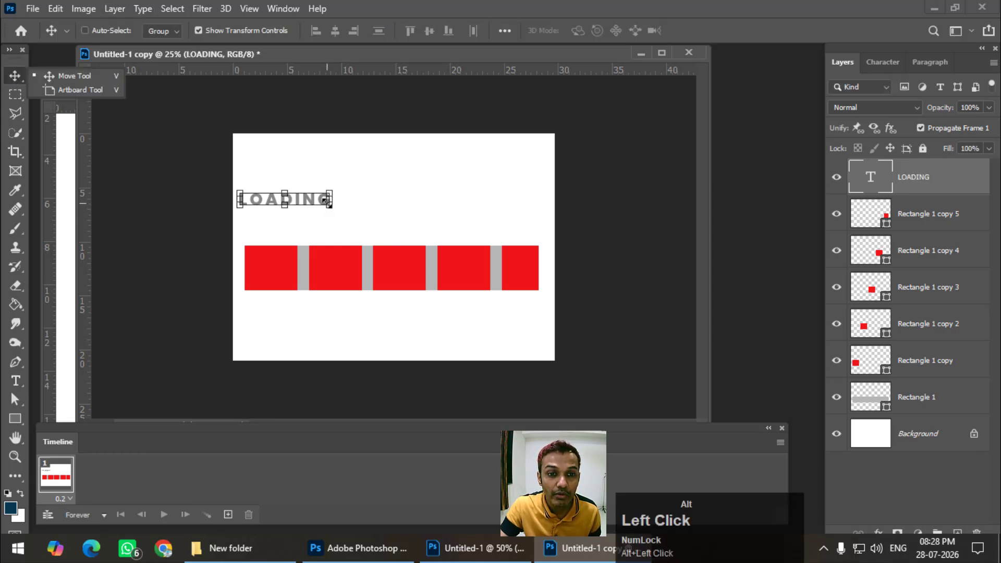
drag(329, 200, 489, 257)
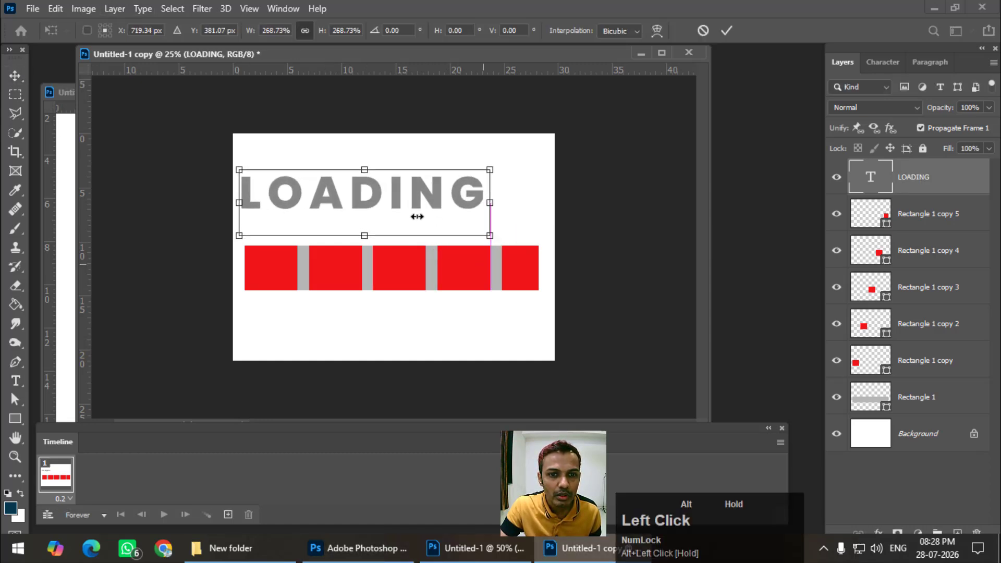
drag(404, 200, 423, 214)
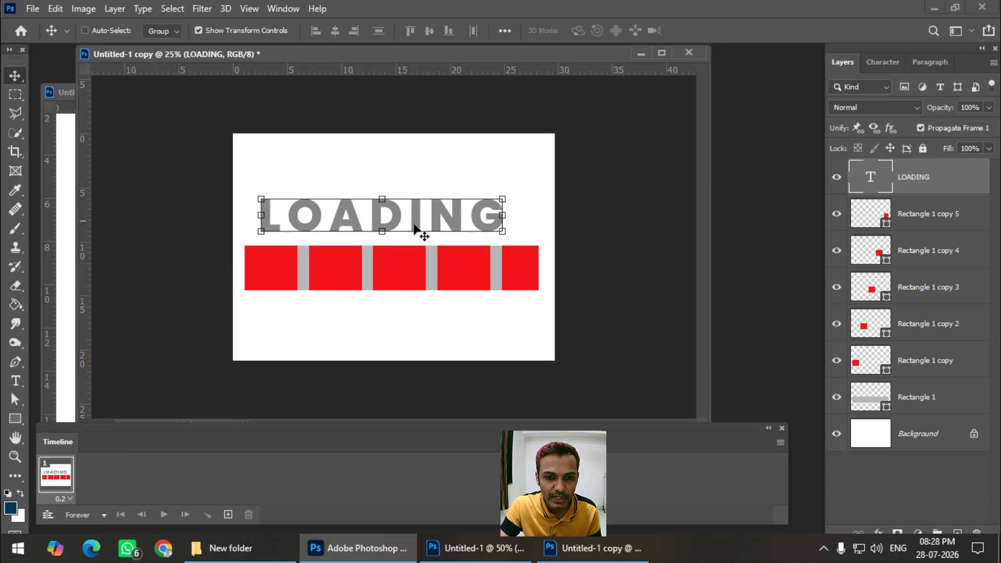
drag(425, 221, 424, 222)
drag(502, 200, 518, 197)
drag(271, 187, 260, 190)
key(Right)
key(Right)
key(Right)
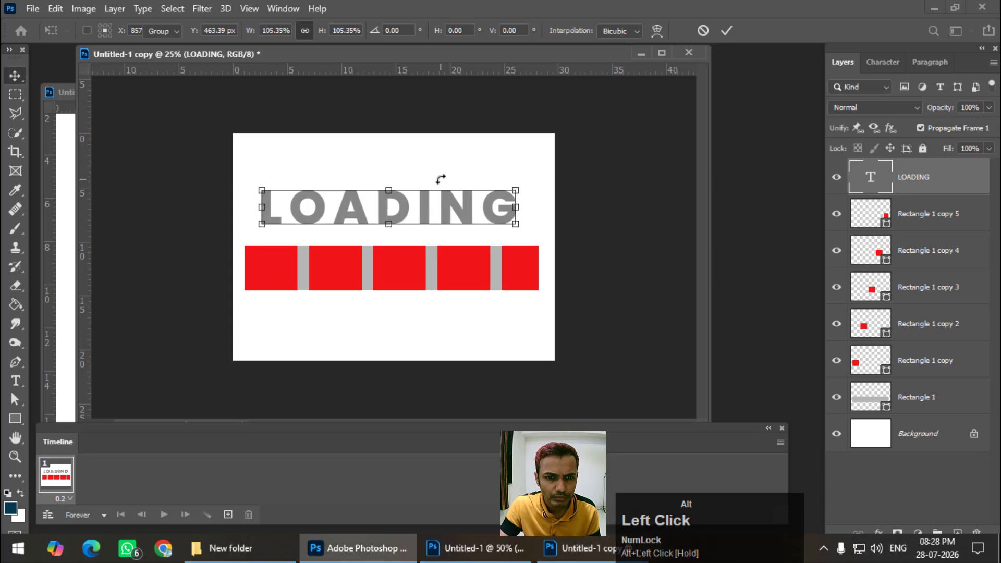
key(Down)
key(Down)
key(Return)
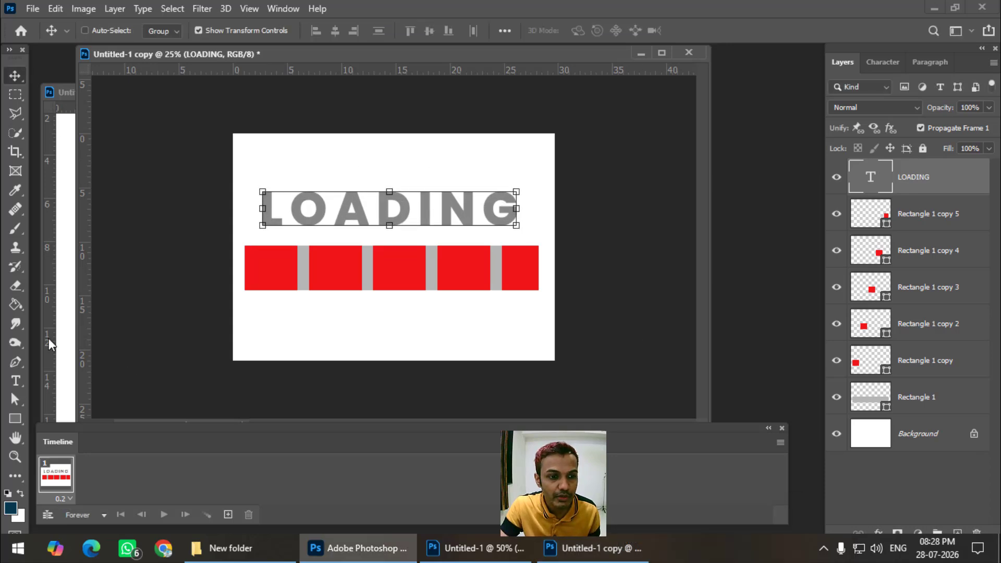
Step: Draw a wide rectangle beside the LOADING text, mostly beyond the canvas's left edge, and stretch it slightly taller than the letters and about 109% wider
click(15, 419)
alt+click(516, 307)
key(ctrl+minus)
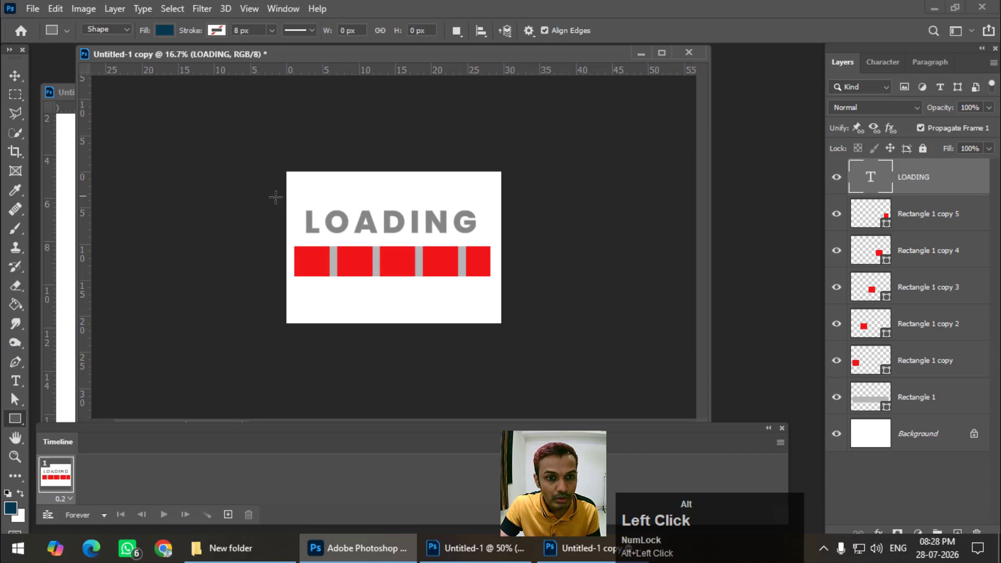
drag(118, 207, 301, 238)
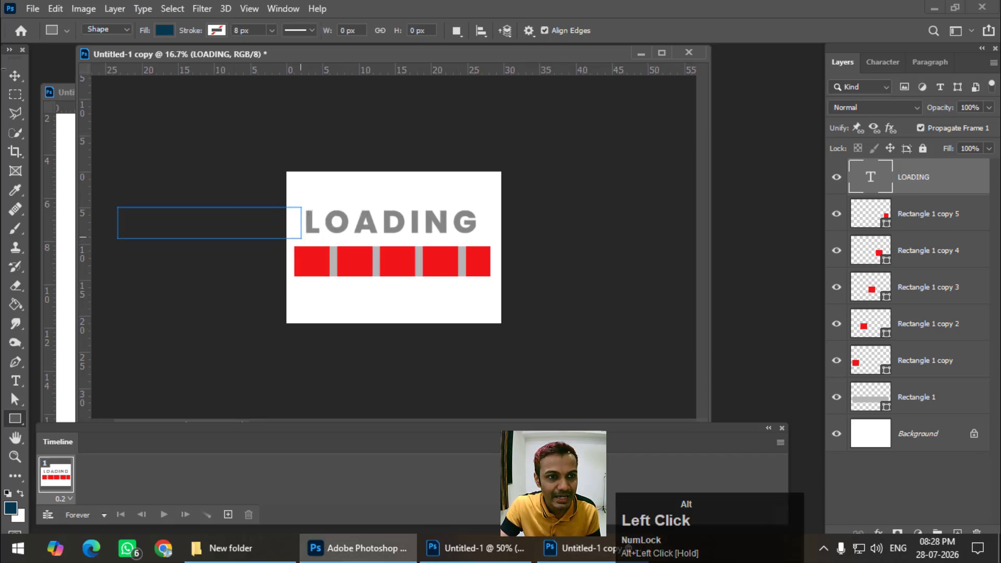
click(15, 75)
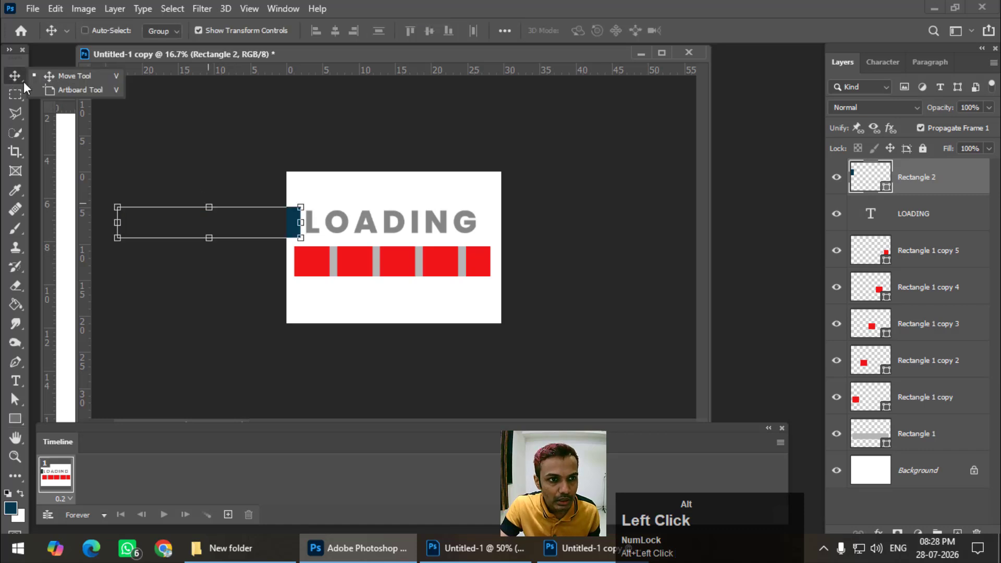
drag(210, 206, 210, 202)
key(Return)
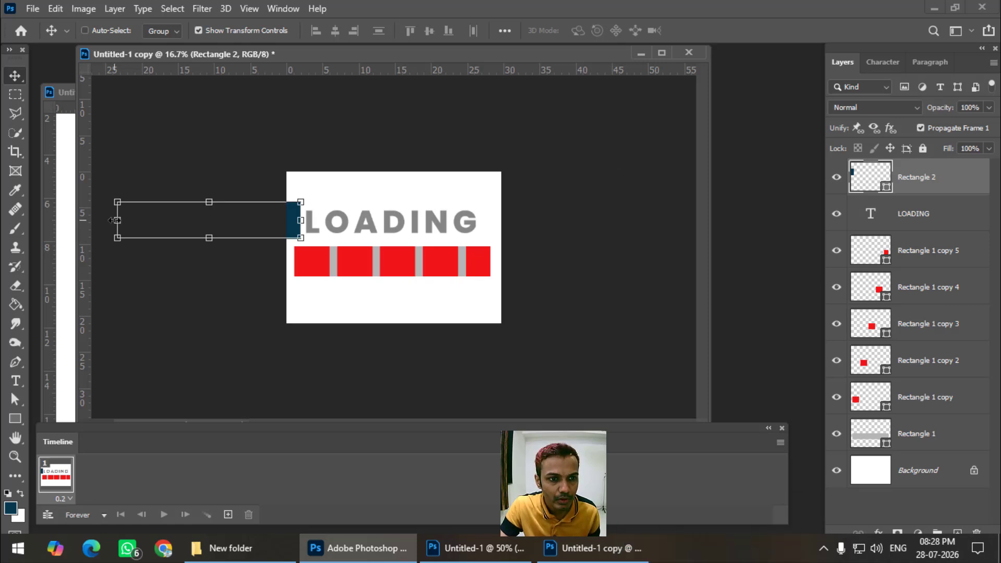
drag(112, 220, 100, 220)
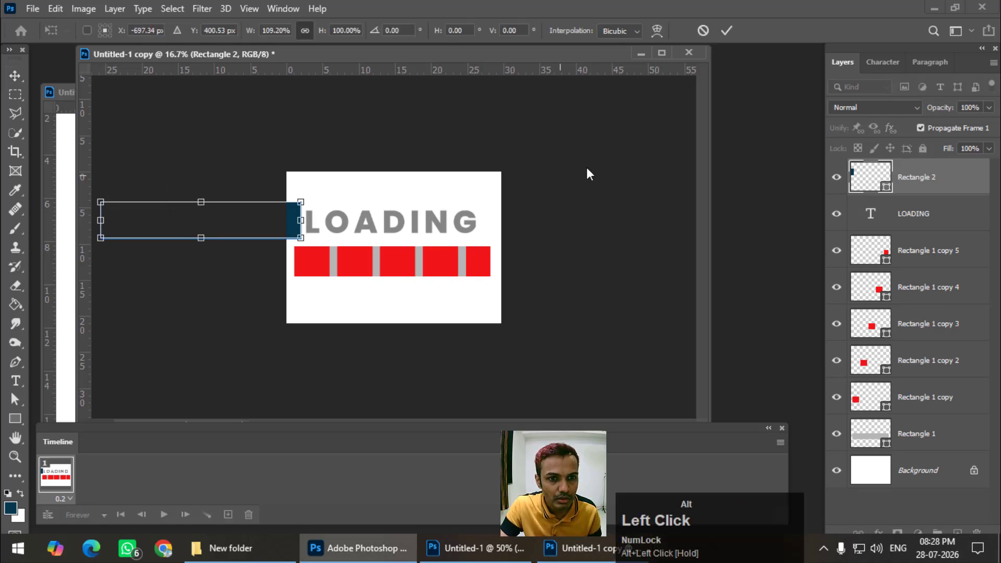
Step: Recolour the rectangle beside the LOADING text to red #f1192d
click(868, 177)
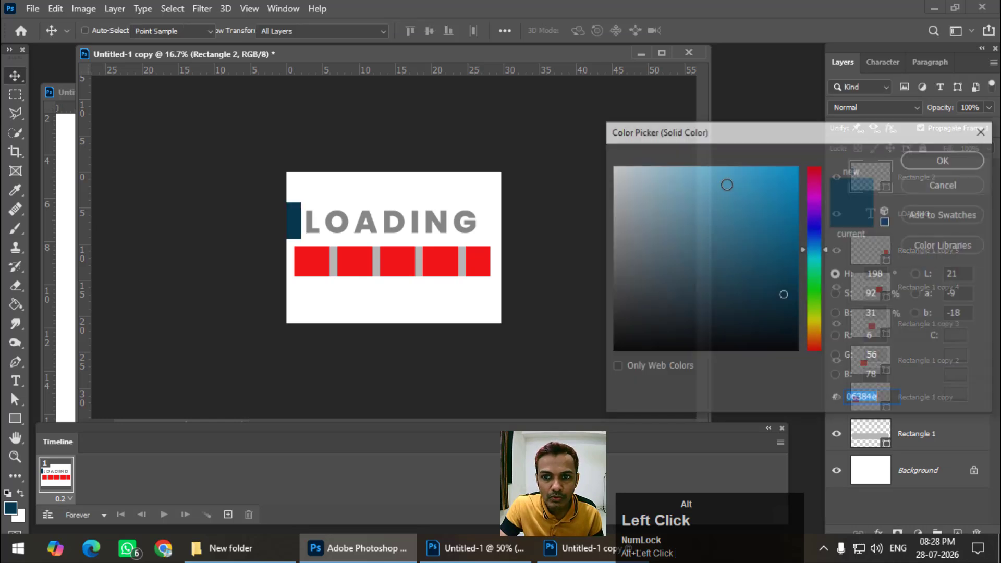
click(815, 171)
click(780, 176)
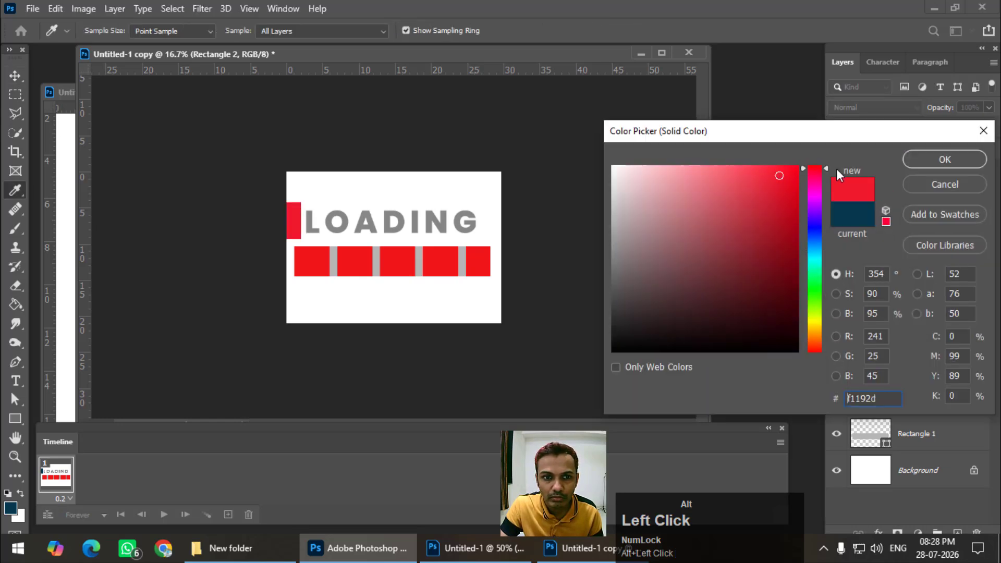
click(911, 158)
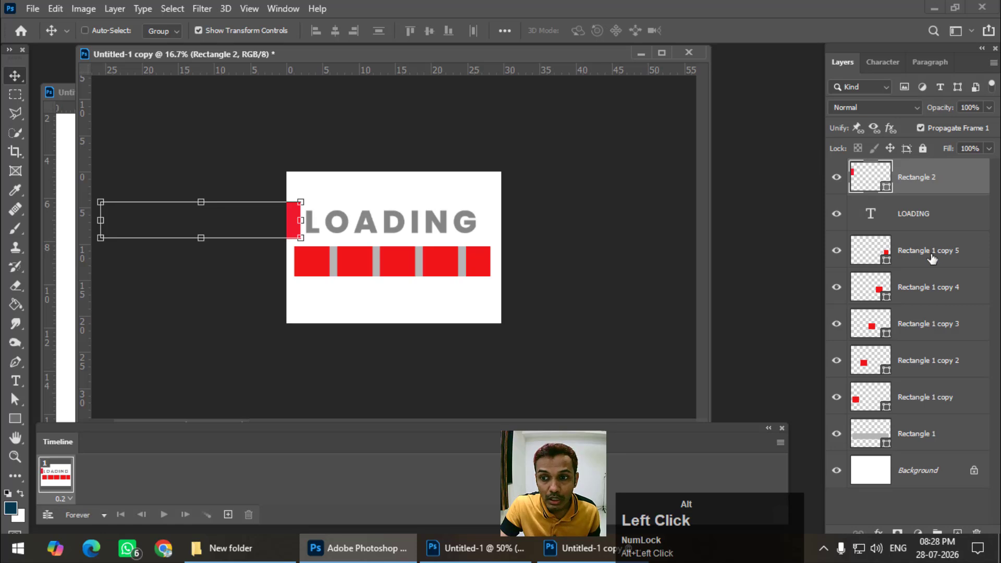
Step: Clip the Rectangle 2 layer to the LOADING text and move it left until it lies completely off the canvas
click(932, 260)
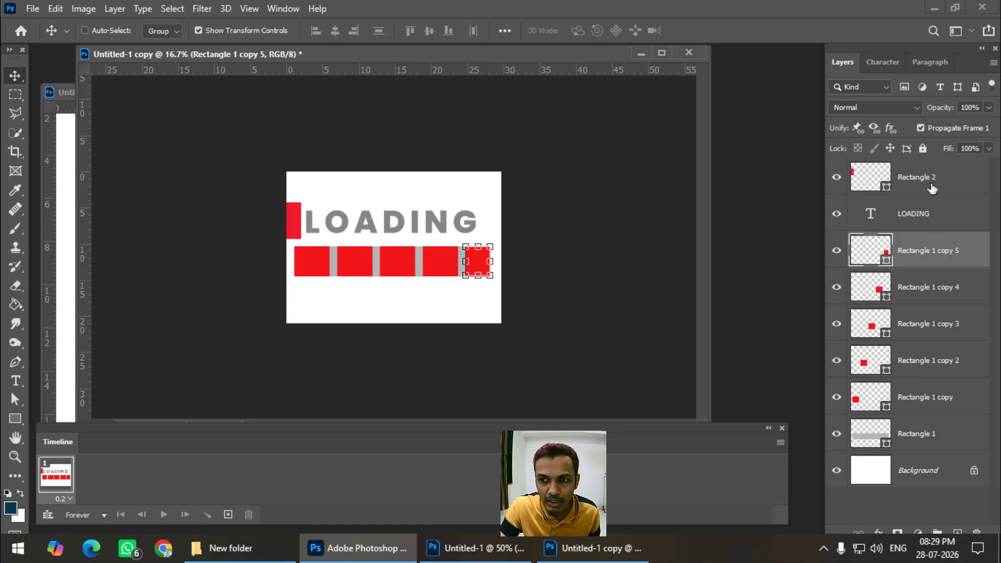
alt+click(955, 191)
alt+right_click(954, 191)
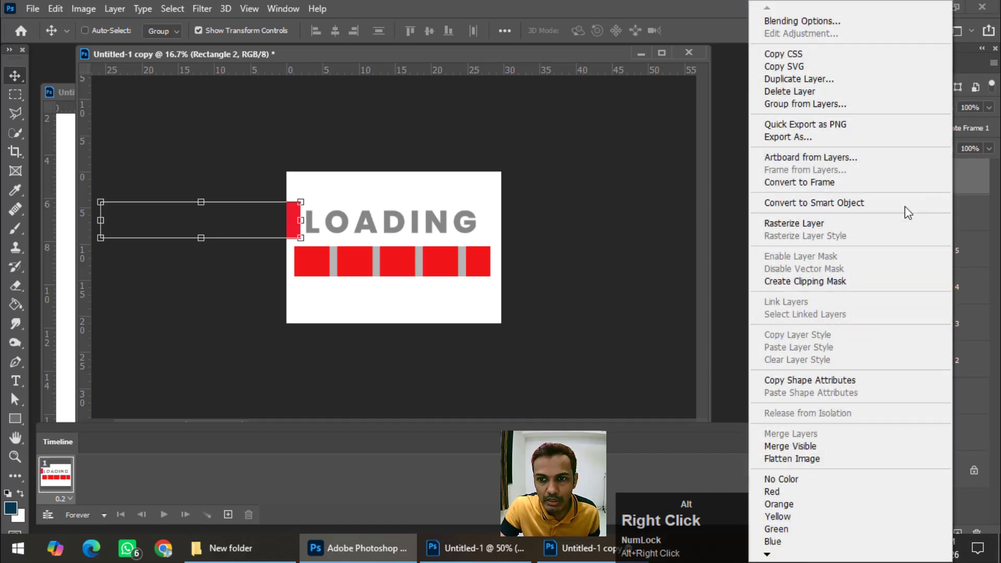
alt+click(828, 283)
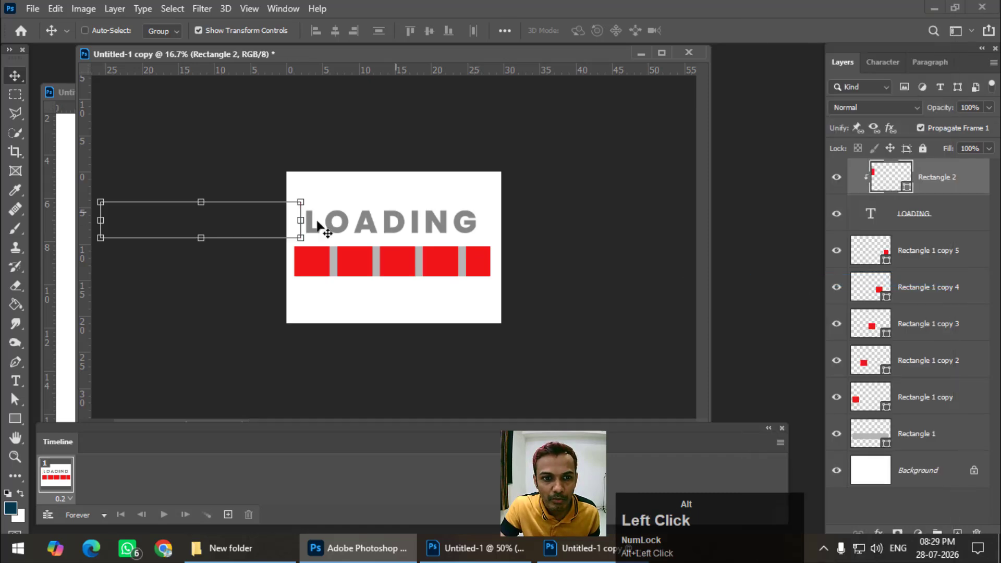
drag(240, 235, 210, 229)
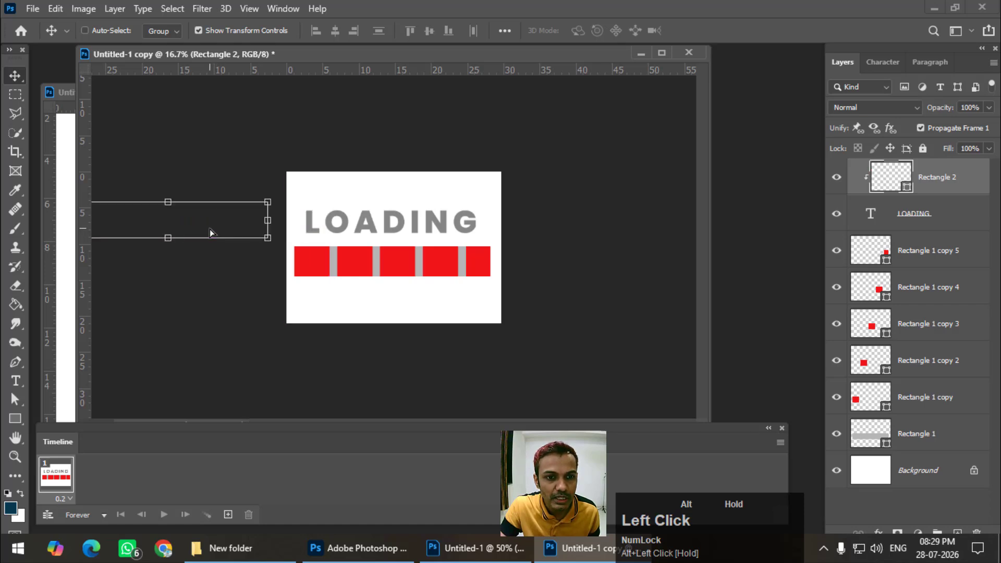
Step: Move the first three red blocks off the canvas: the first to the left, the second above and the third below
right_click(308, 258)
click(324, 268)
drag(314, 264, 227, 259)
right_click(344, 280)
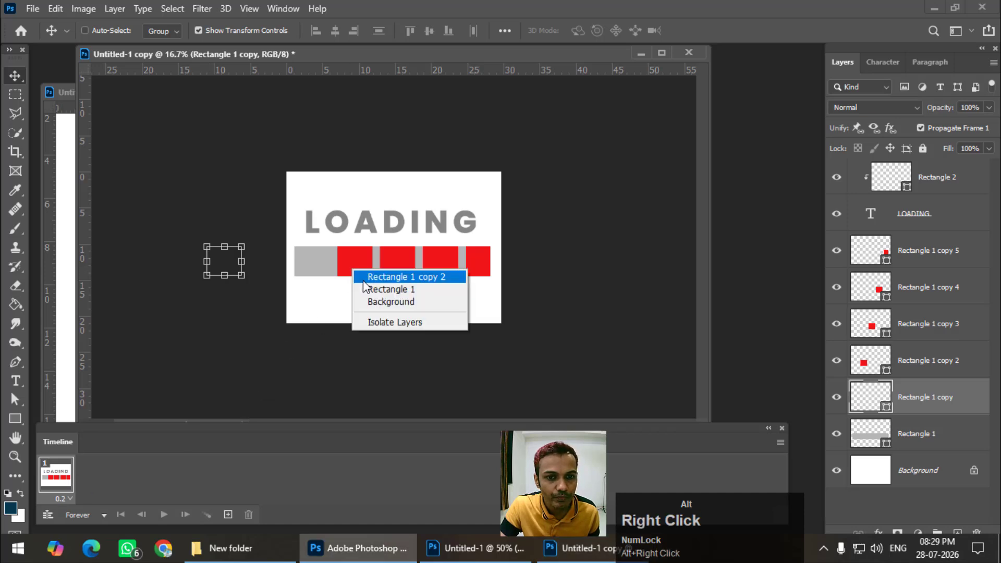
click(360, 277)
drag(358, 271, 393, 264)
right_click(399, 265)
click(409, 270)
drag(409, 339, 408, 376)
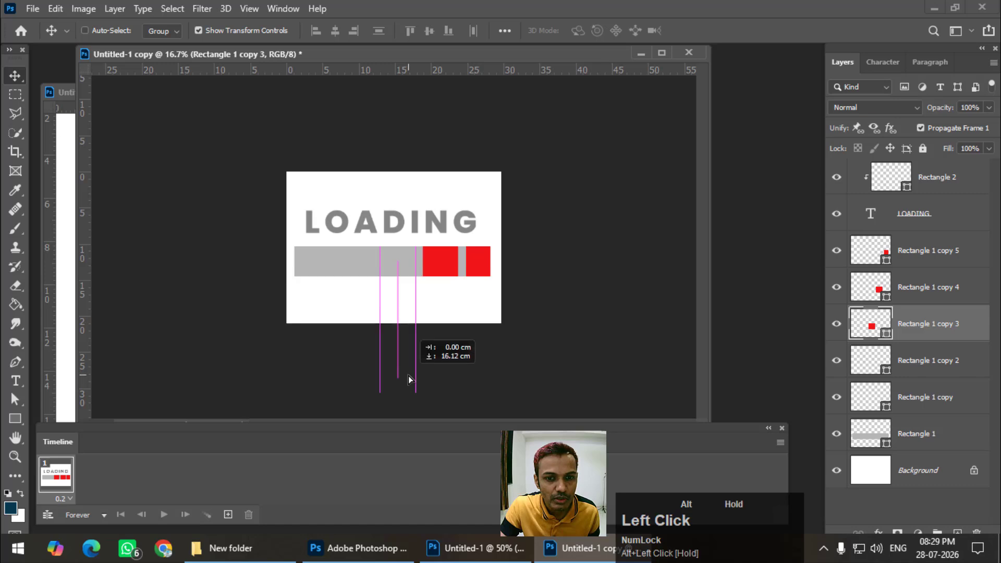
Step: Move the fourth red block above the canvas and the fifth out past its right edge
right_click(442, 255)
click(450, 260)
drag(449, 263, 449, 144)
right_click(479, 259)
click(487, 266)
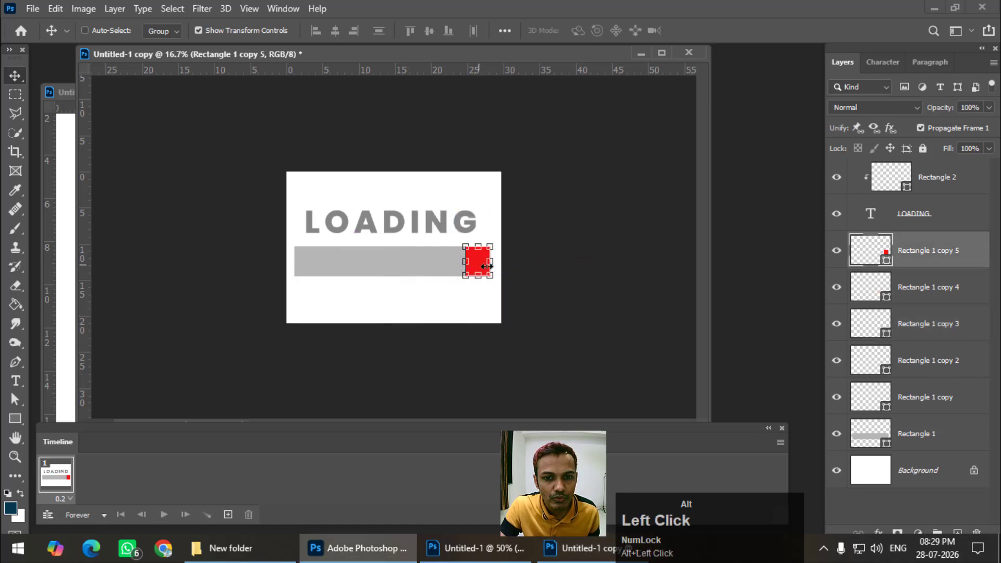
drag(475, 269, 532, 269)
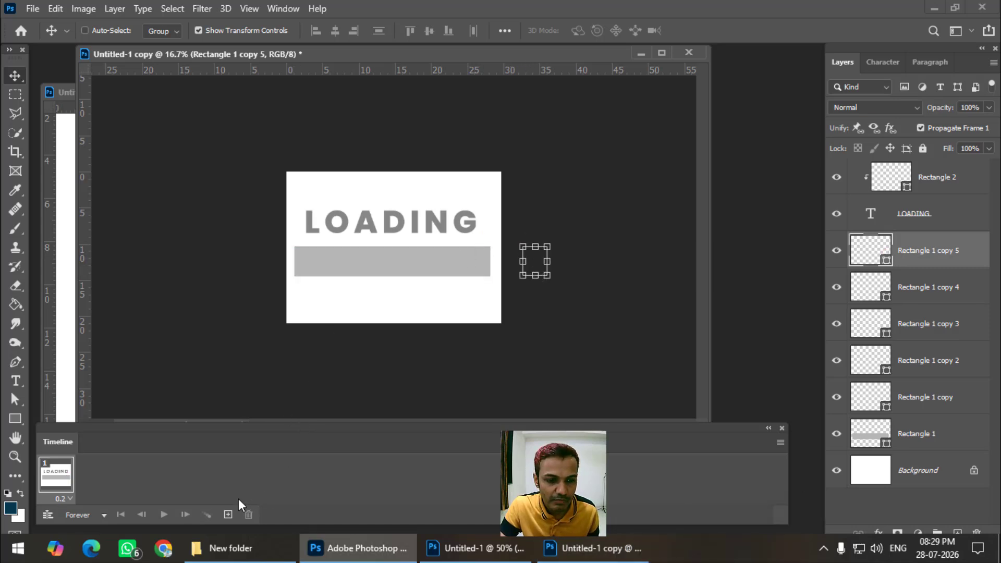
Step: Add a second animation frame with the first red block at the bar's left end and the clipped red rectangle shifted right to match
click(228, 515)
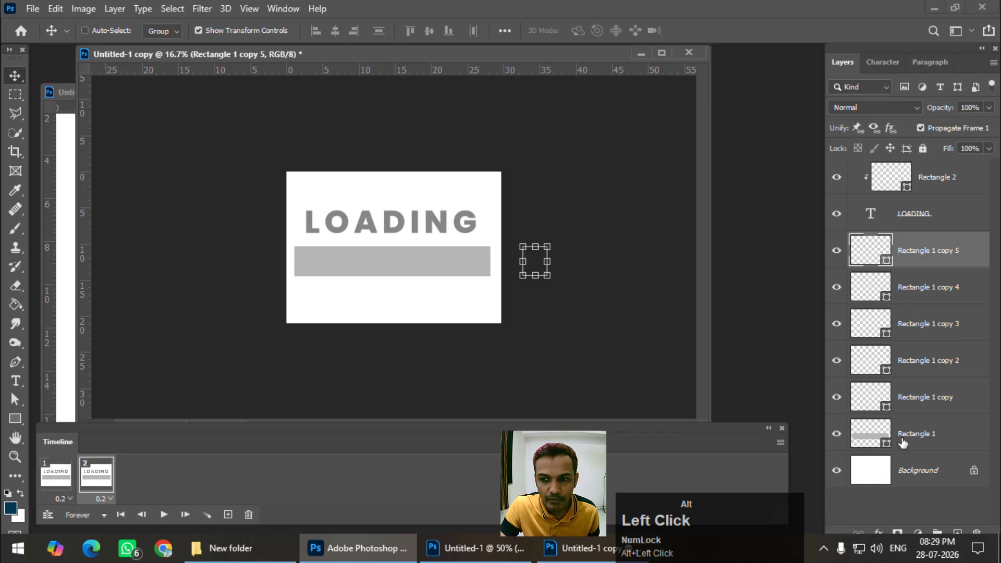
click(923, 410)
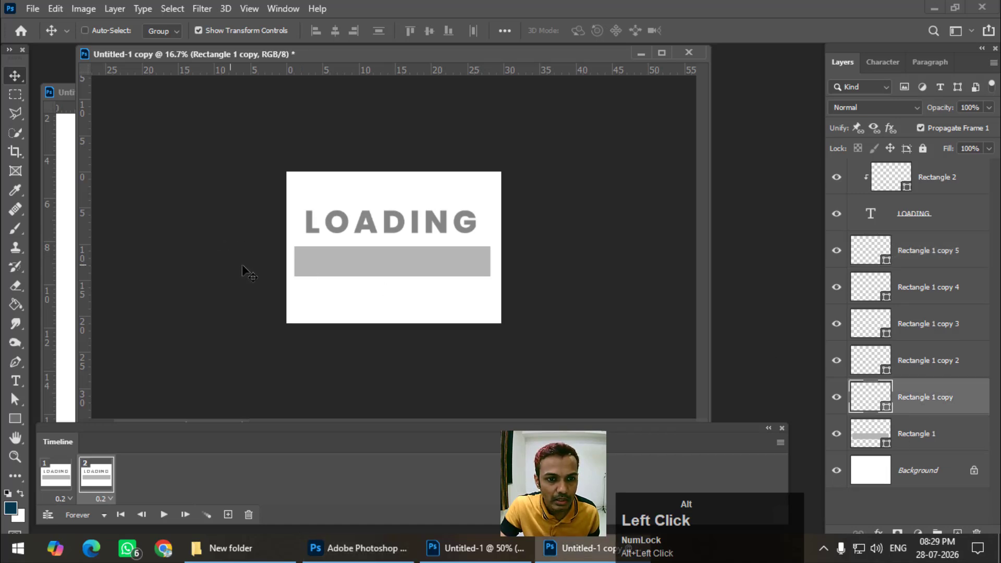
drag(242, 264, 337, 270)
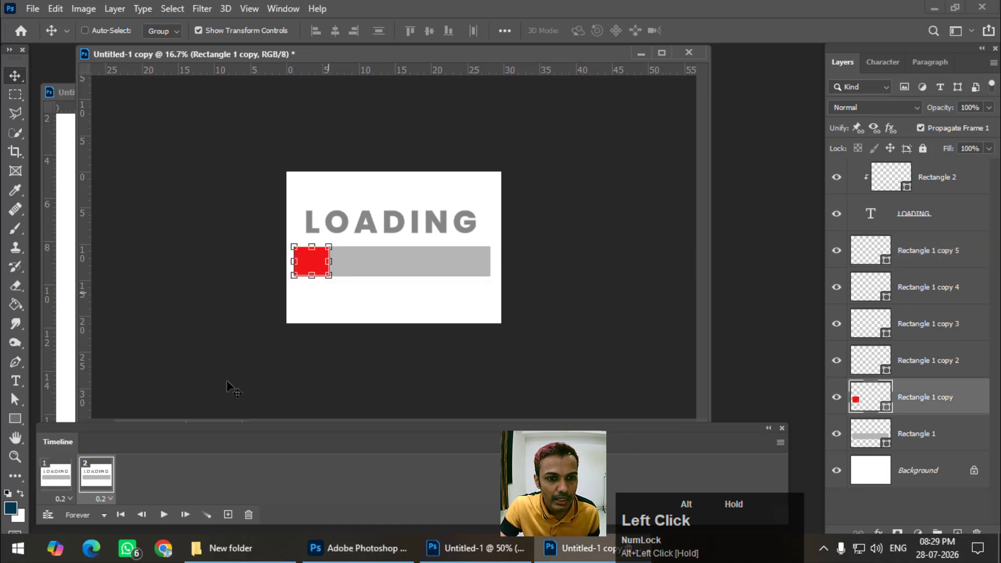
click(933, 189)
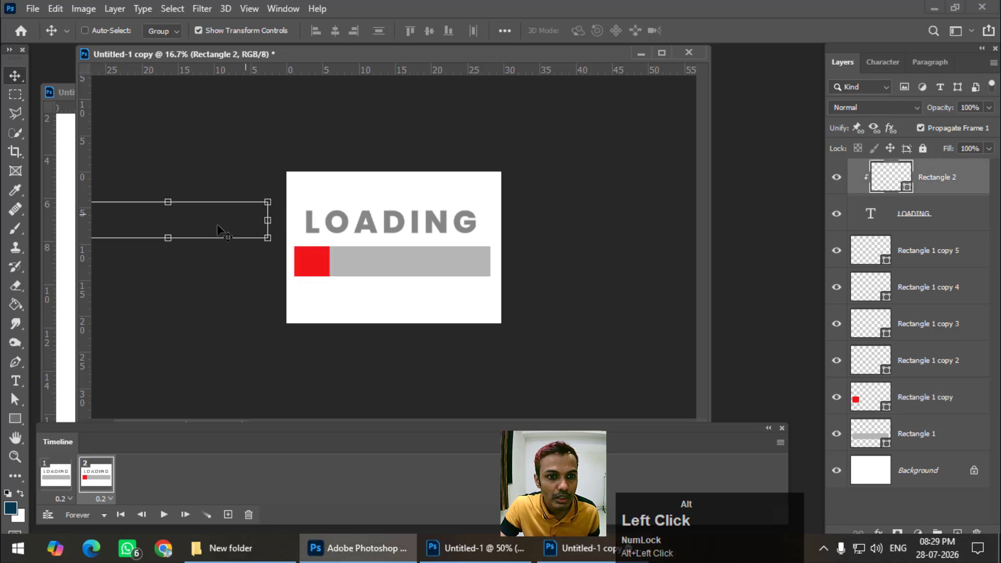
drag(237, 228, 278, 231)
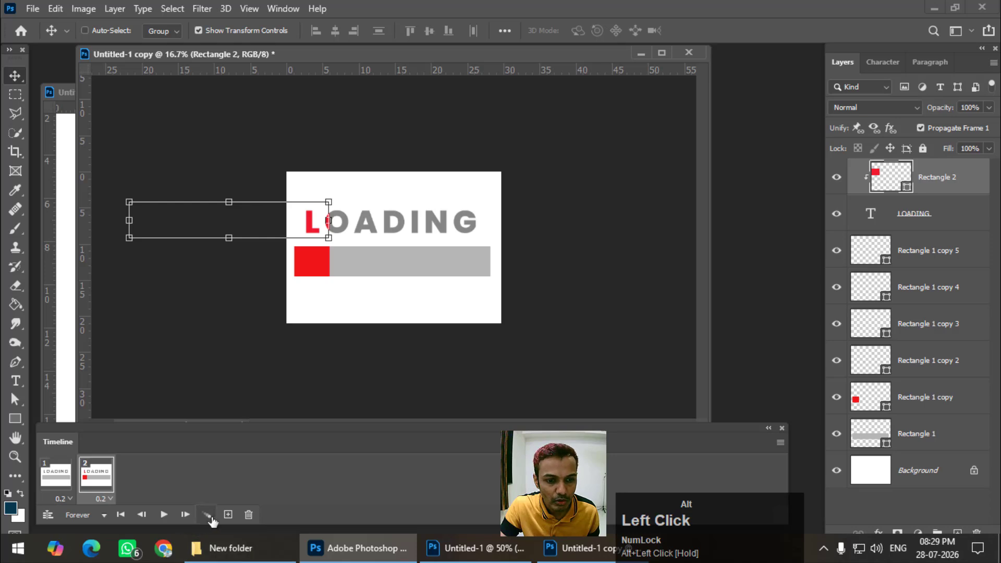
Step: Add a third animation frame with the second red block on the bar and the clipped red rectangle shifted right over the letters LOA
click(227, 514)
click(911, 369)
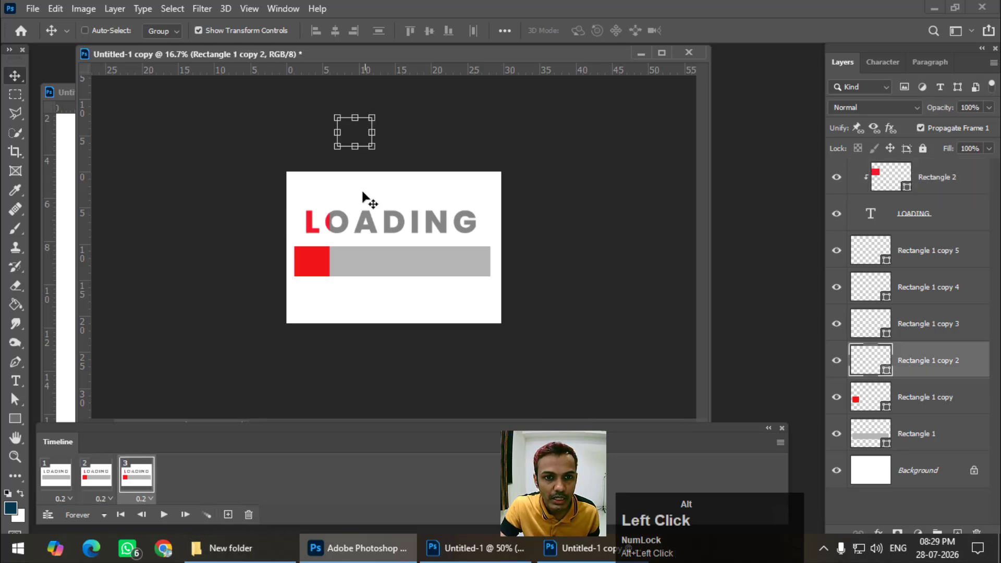
drag(361, 138, 366, 263)
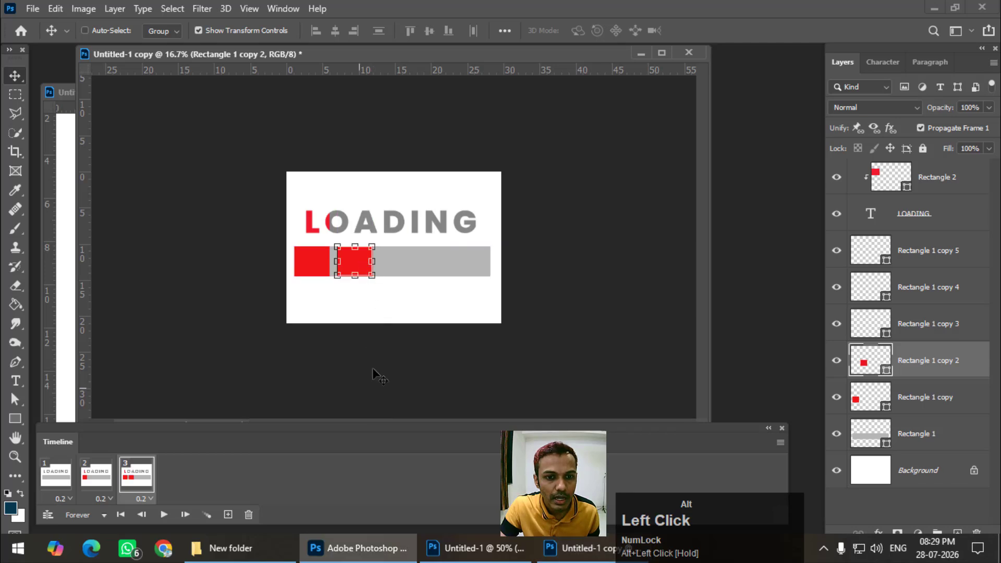
click(953, 179)
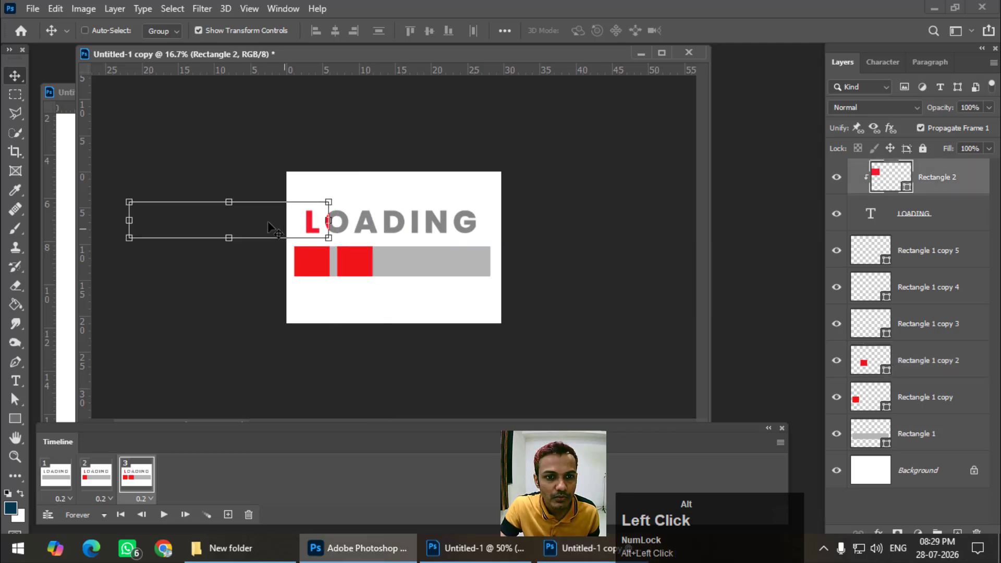
drag(271, 223, 315, 231)
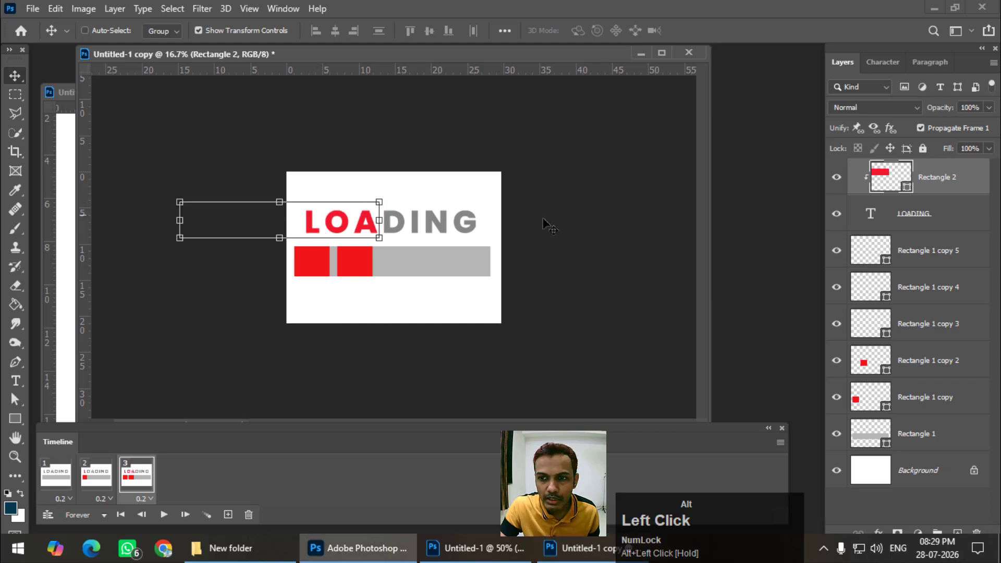
Step: Add a fourth frame with the third red block on the bar and the clipped rectangle shifted right to colour LOADI
click(228, 515)
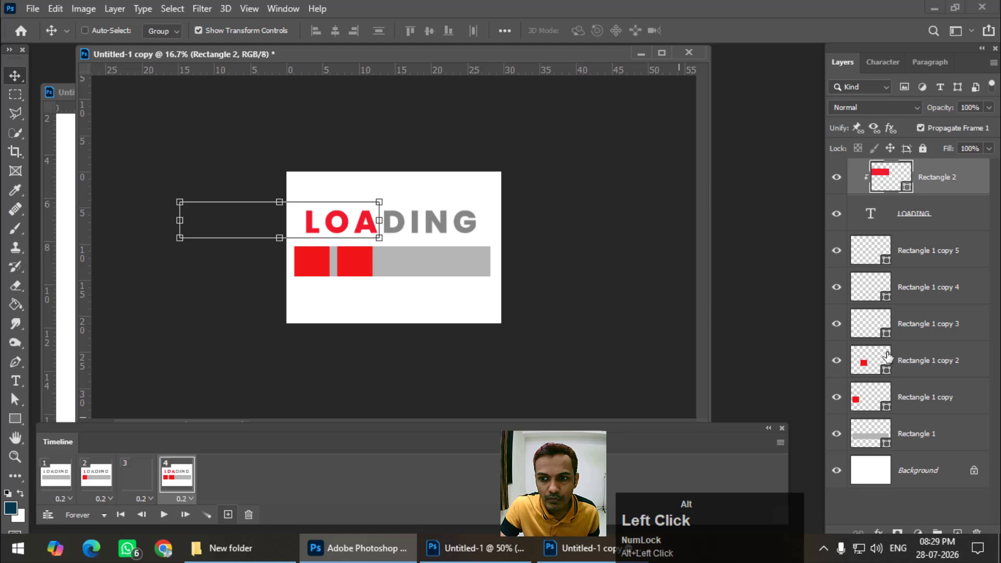
click(929, 326)
drag(402, 385, 402, 261)
shift+click(873, 194)
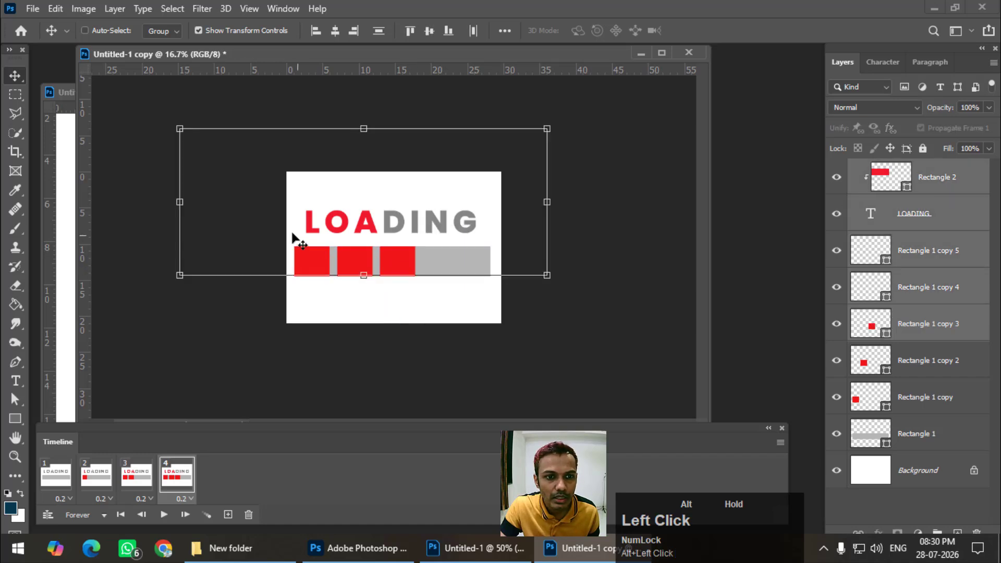
click(890, 177)
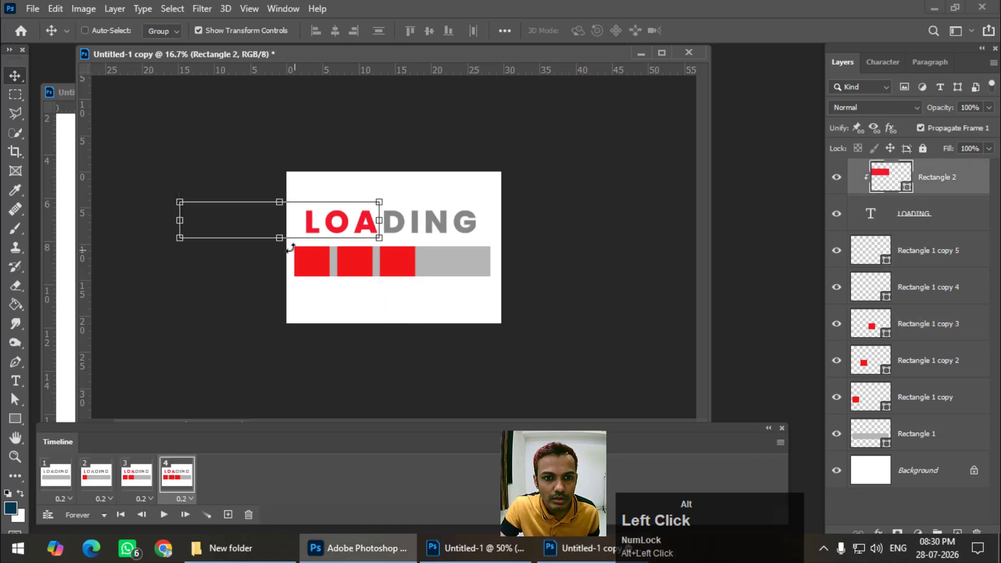
drag(240, 230, 283, 229)
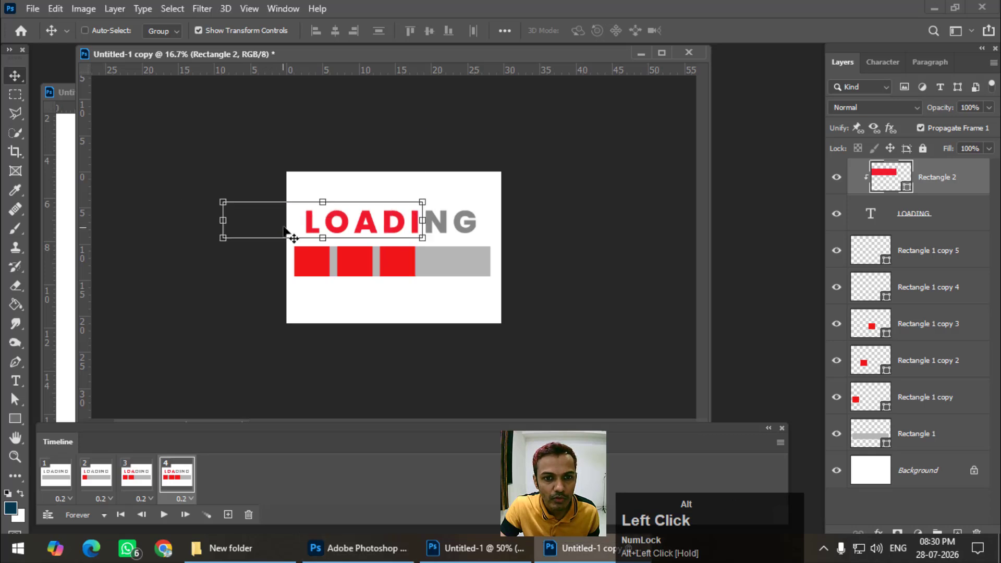
Step: Add a fifth frame with the fourth red block aligned on the bar and the clipped rectangle moved right to that block's right edge
alt+click(229, 515)
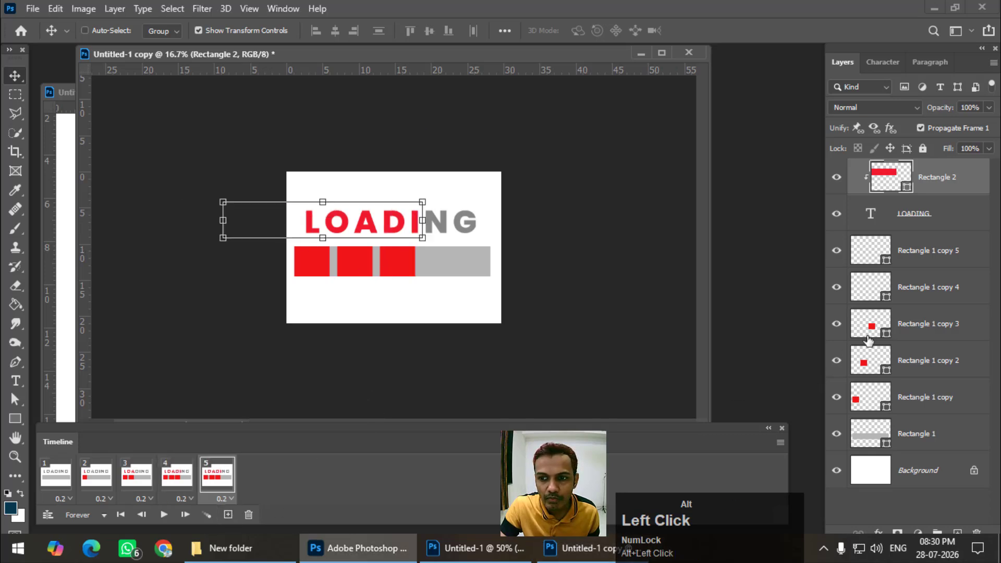
click(912, 296)
drag(446, 149, 483, 283)
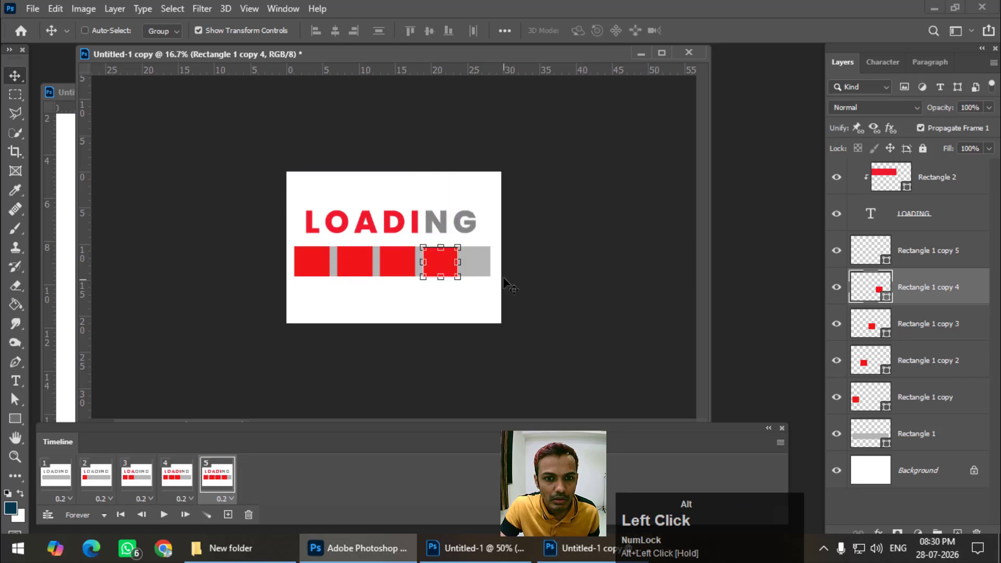
click(933, 178)
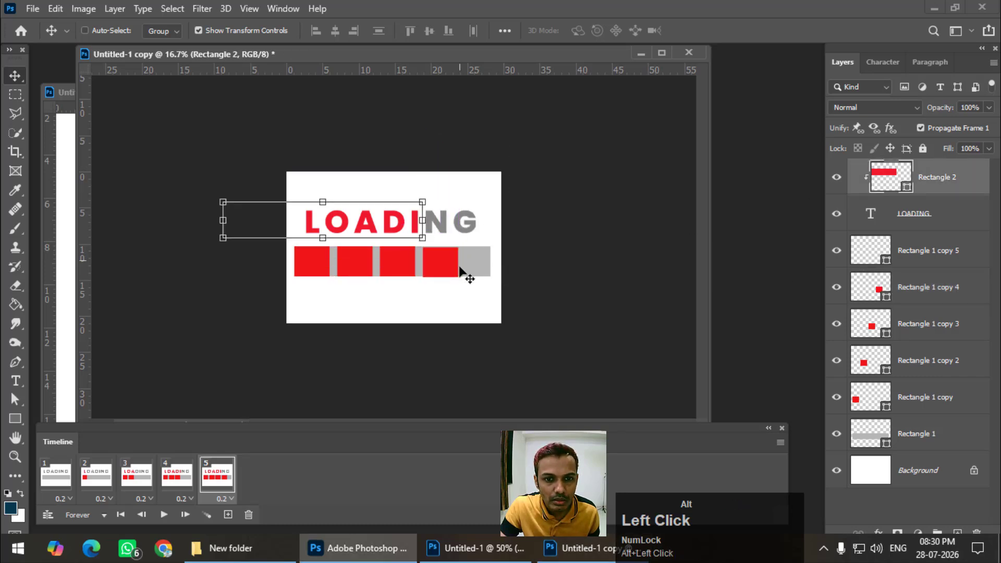
right_click(442, 264)
click(449, 269)
click(451, 272)
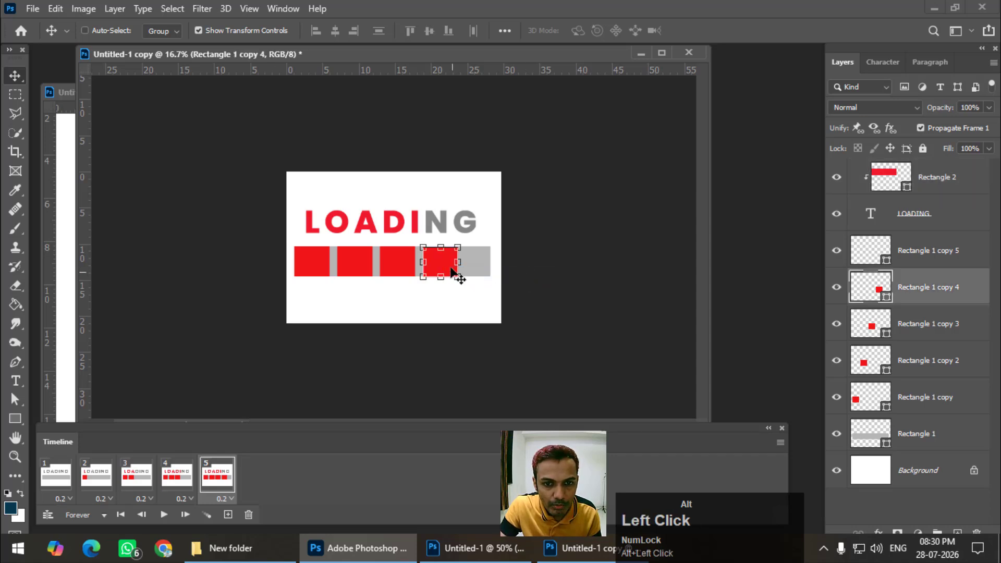
drag(449, 265, 449, 268)
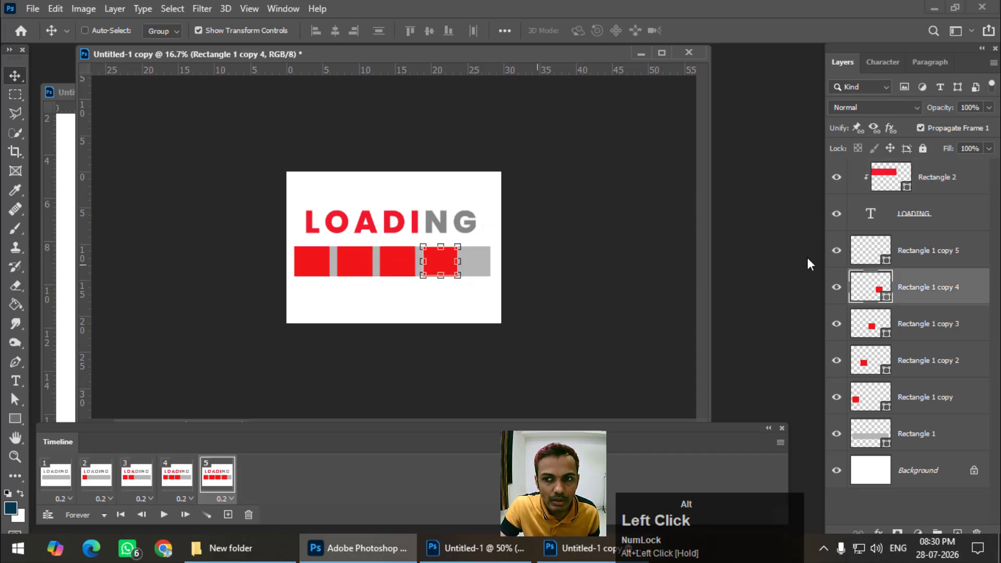
click(941, 189)
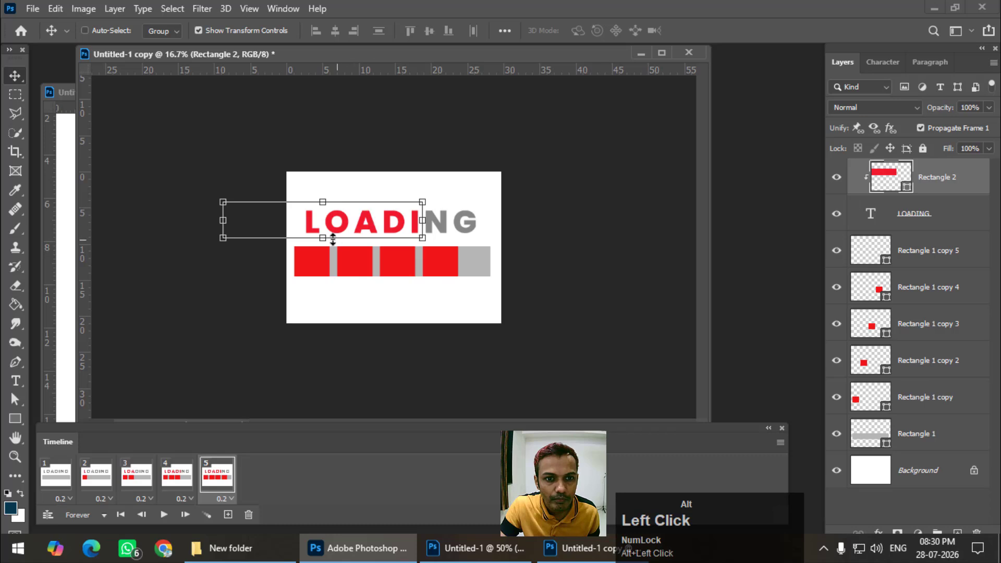
drag(267, 229, 294, 228)
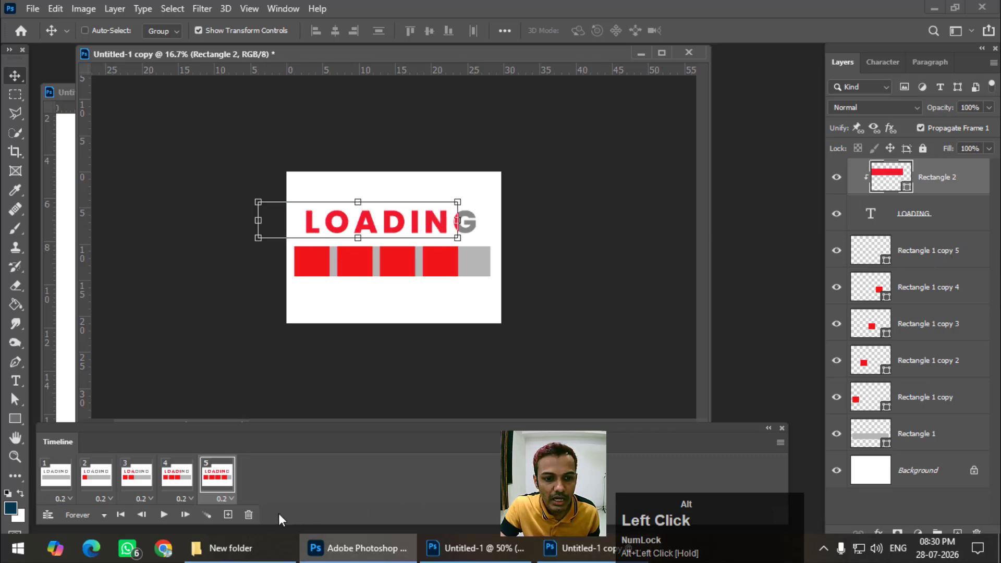
Step: Add a sixth frame with the fifth red block at the bar's right end and the clipped rectangle covering the whole word LOADING
click(228, 514)
click(929, 262)
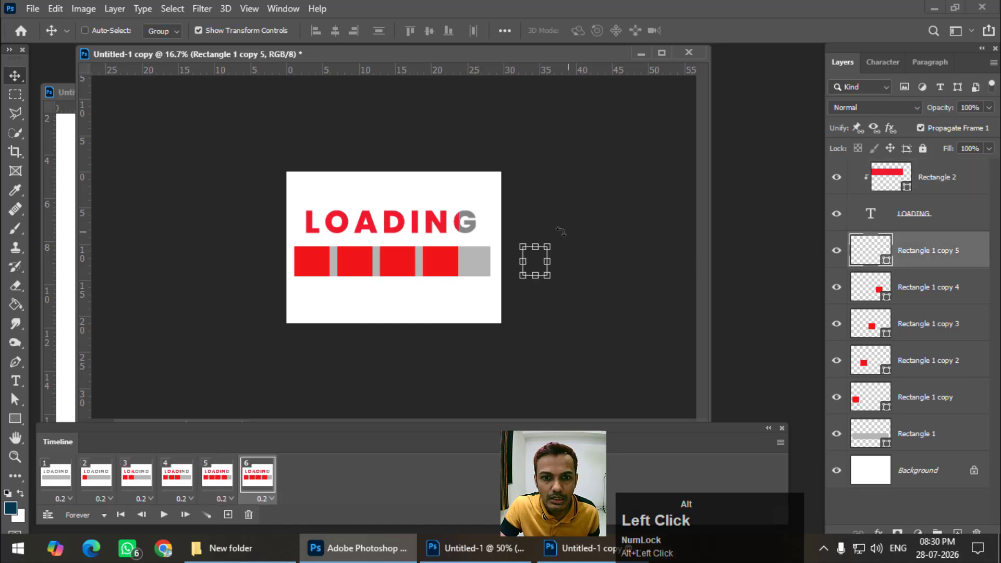
drag(535, 272, 481, 276)
click(966, 188)
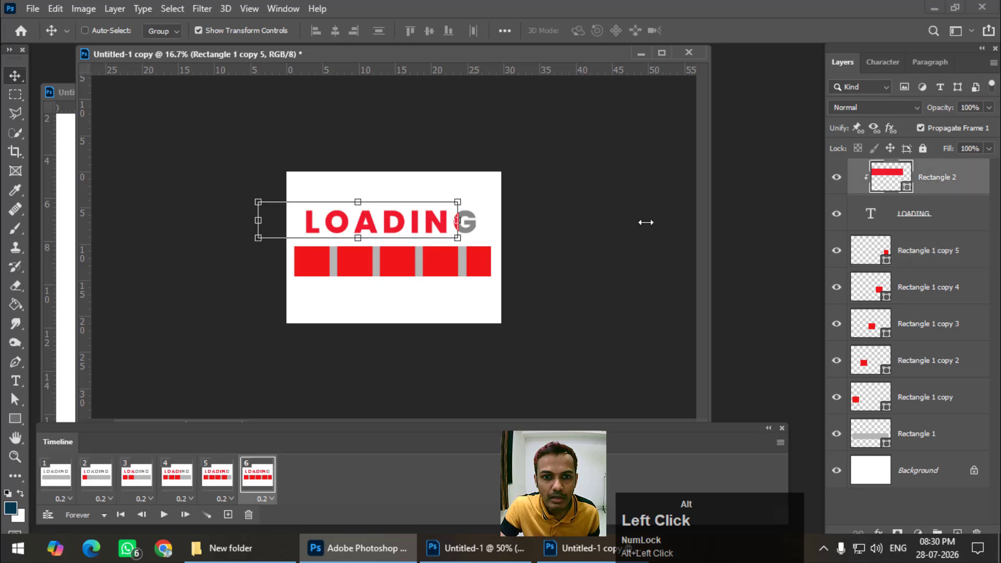
drag(314, 231, 336, 235)
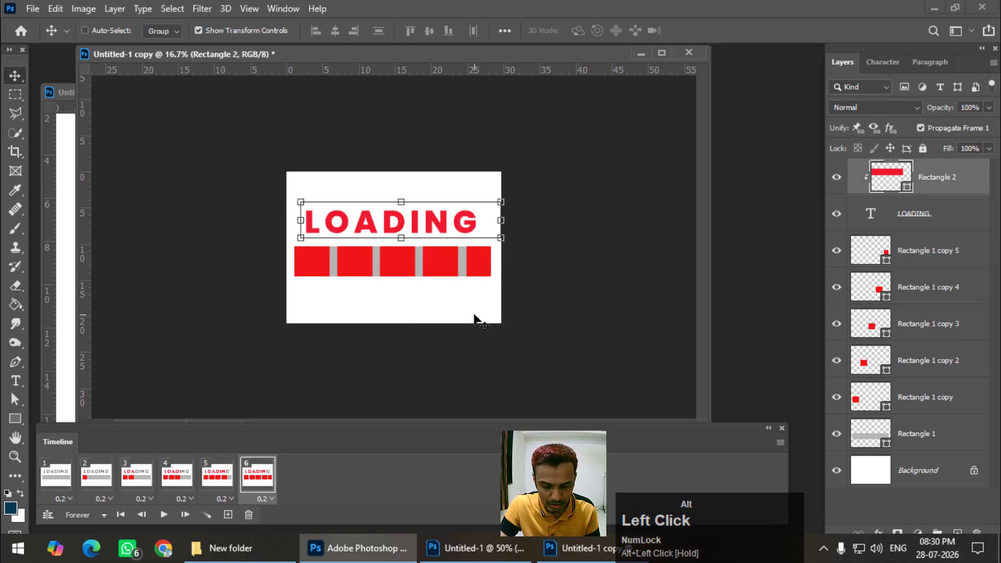
Step: Play the LOADING animation from the first frame to check the bar and text filling with red, and stop the playback
key(ctrl+plus)
key(ctrl+plus)
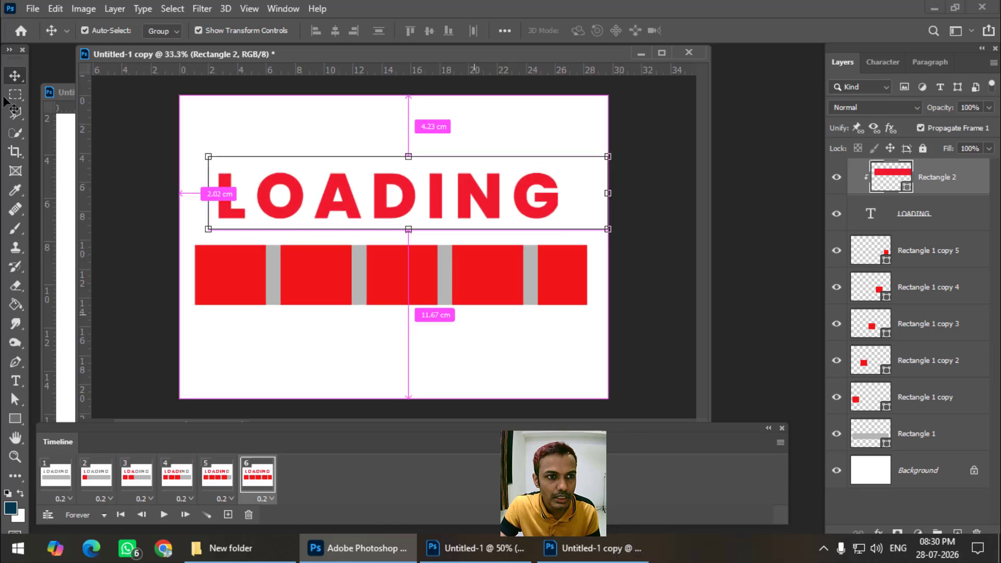
click(13, 95)
key(ctrl+plus)
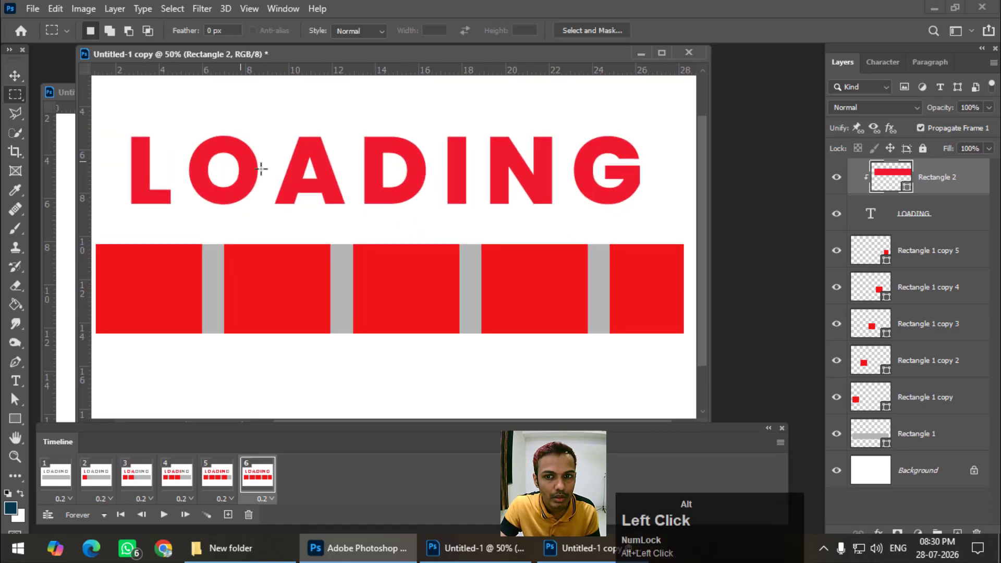
click(65, 499)
click(306, 433)
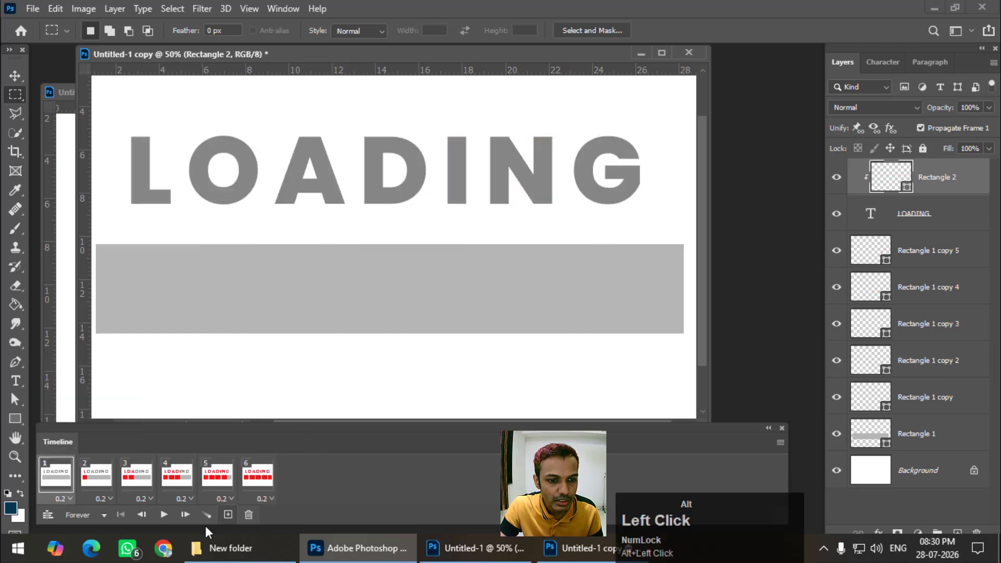
click(93, 516)
click(93, 516)
click(173, 516)
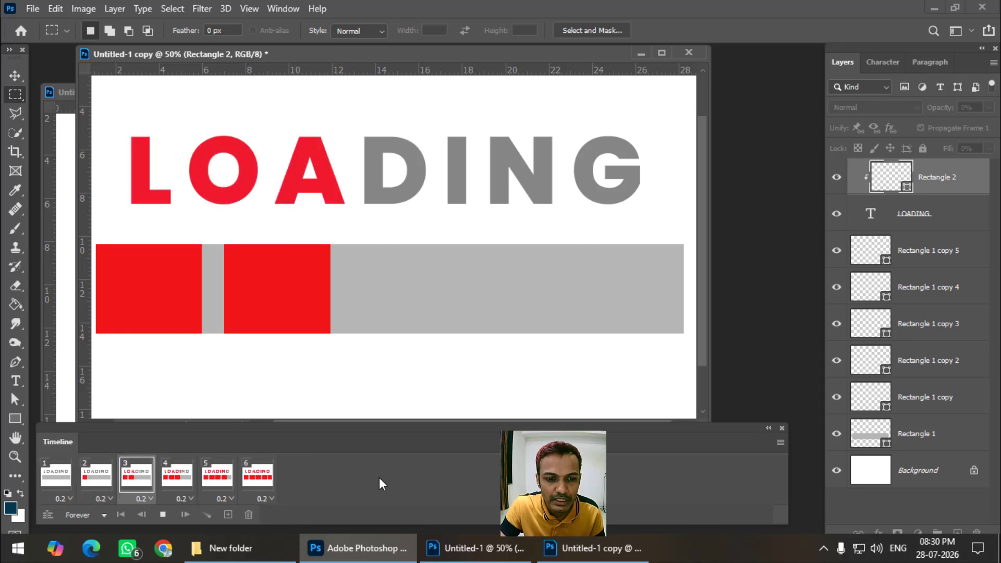
click(160, 515)
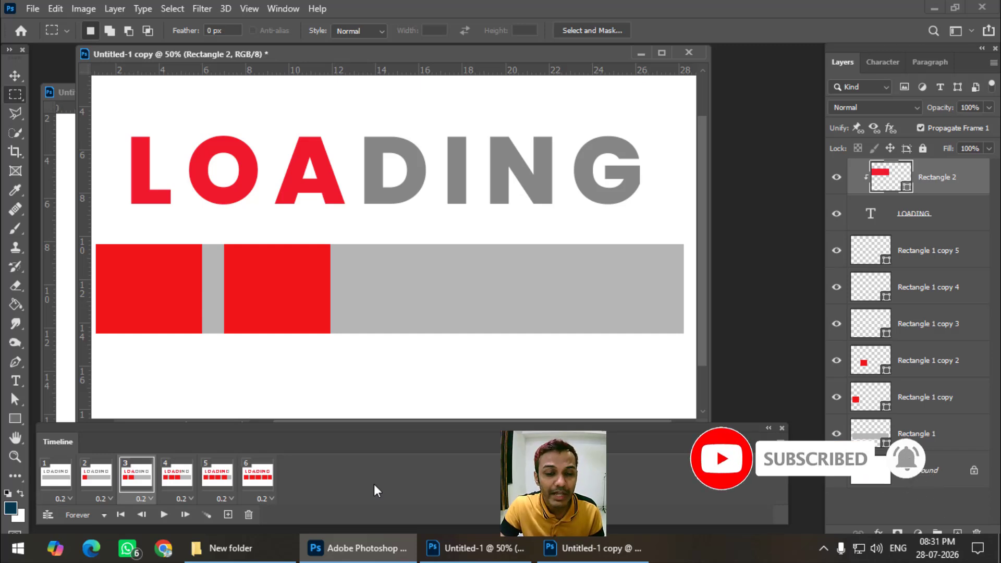
key(ctrl+minus)
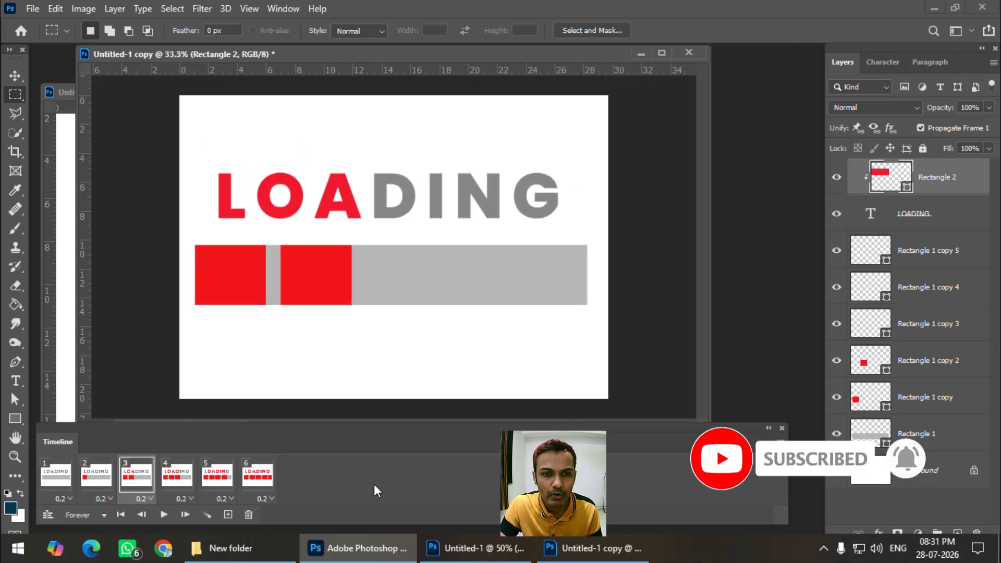